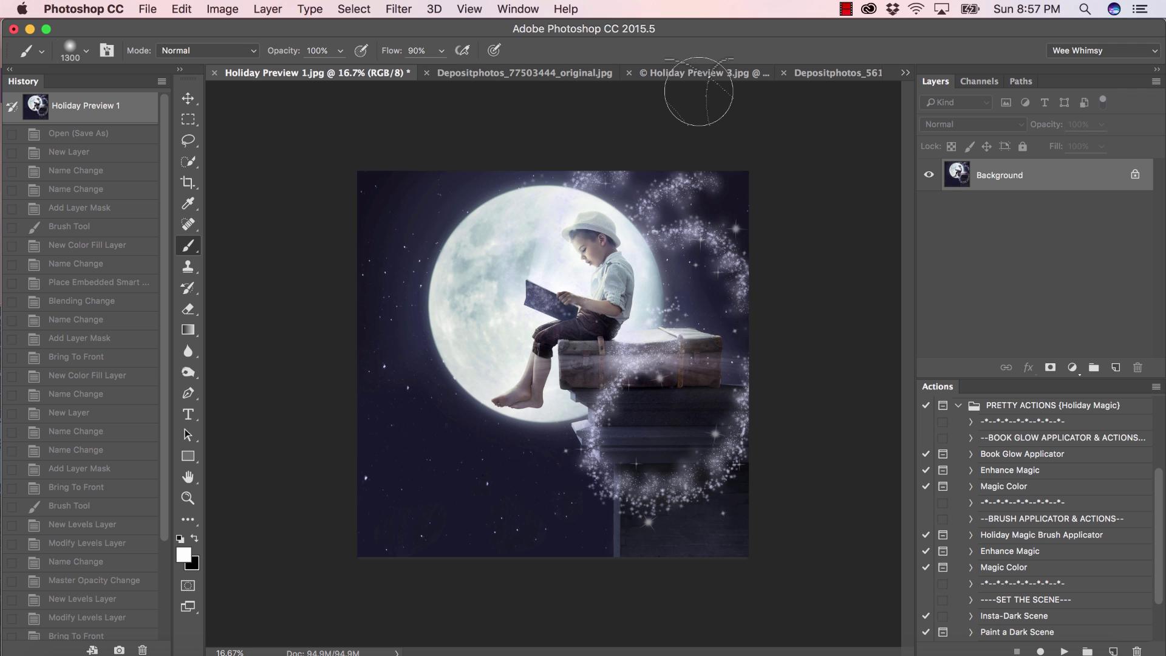
Examine the Holiday Preview 3 and Holiday Preview 1 sample images and the contents of the Holiday Magic action set
click(705, 72)
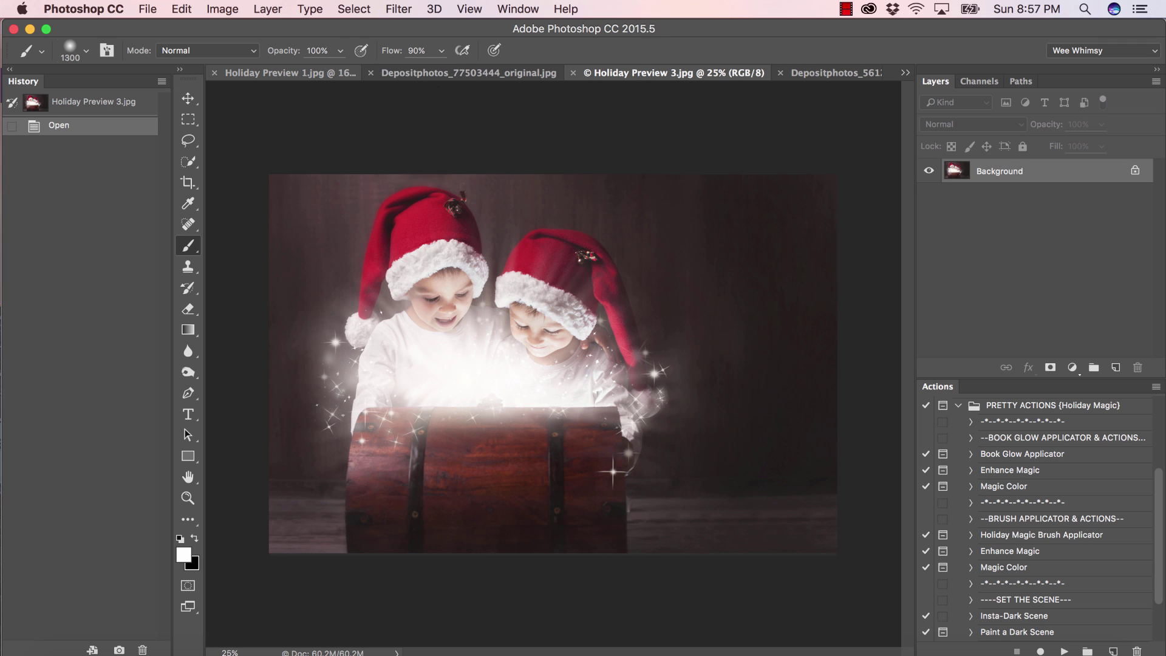
click(328, 73)
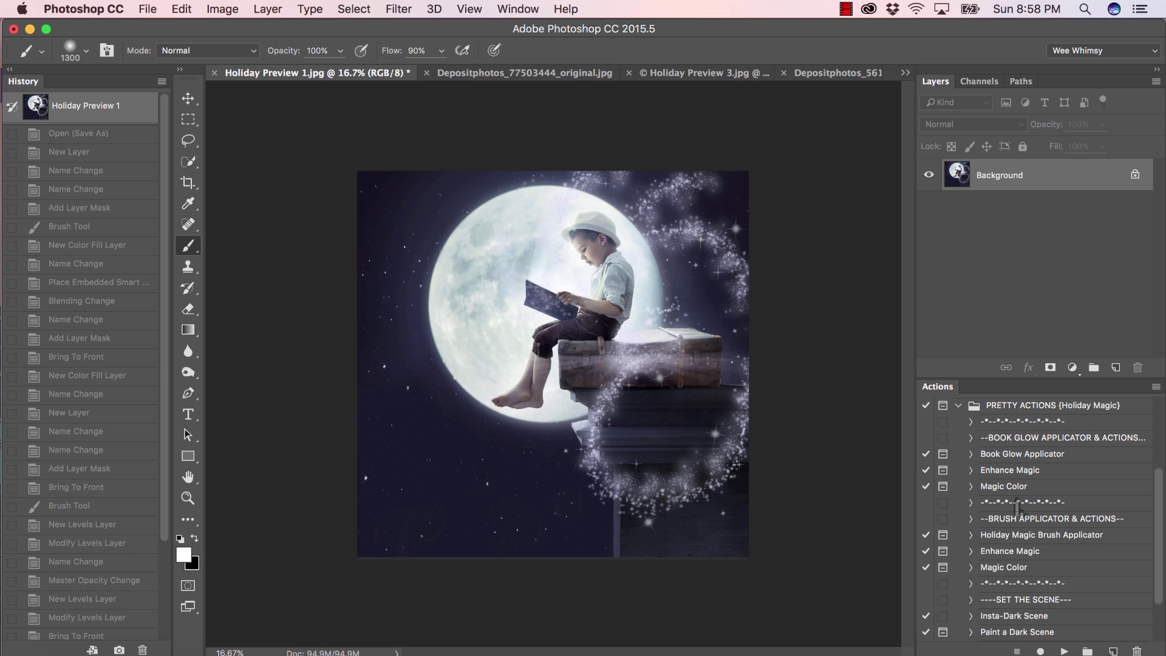
scroll(1018, 507, down, 4)
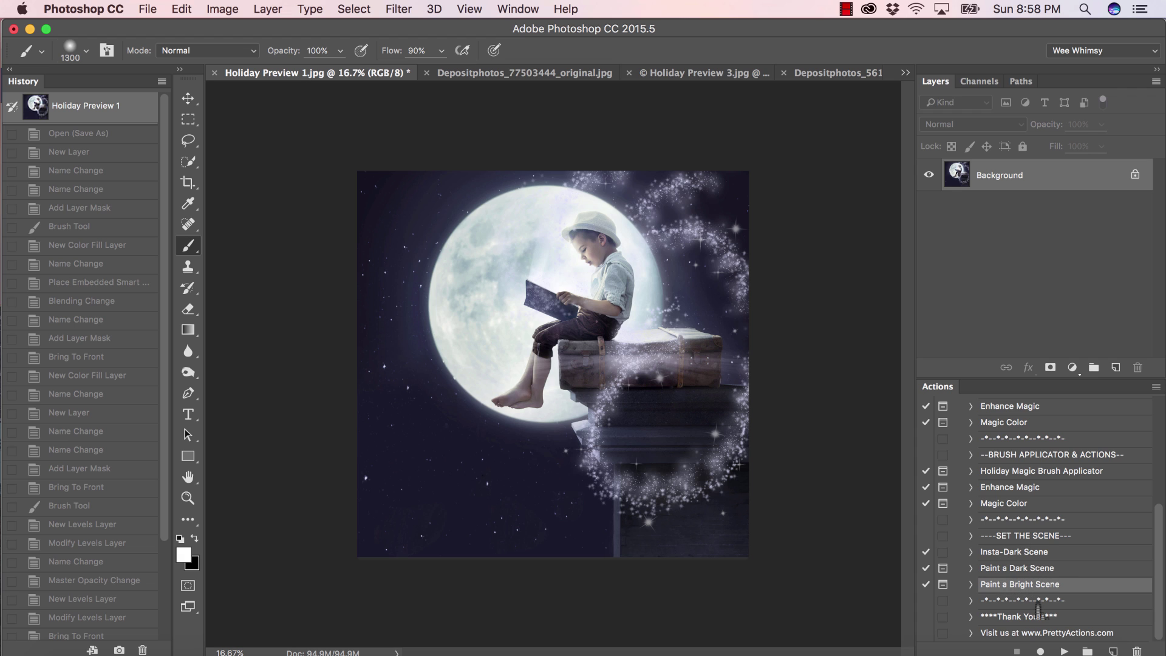
scroll(1041, 542, up, 3)
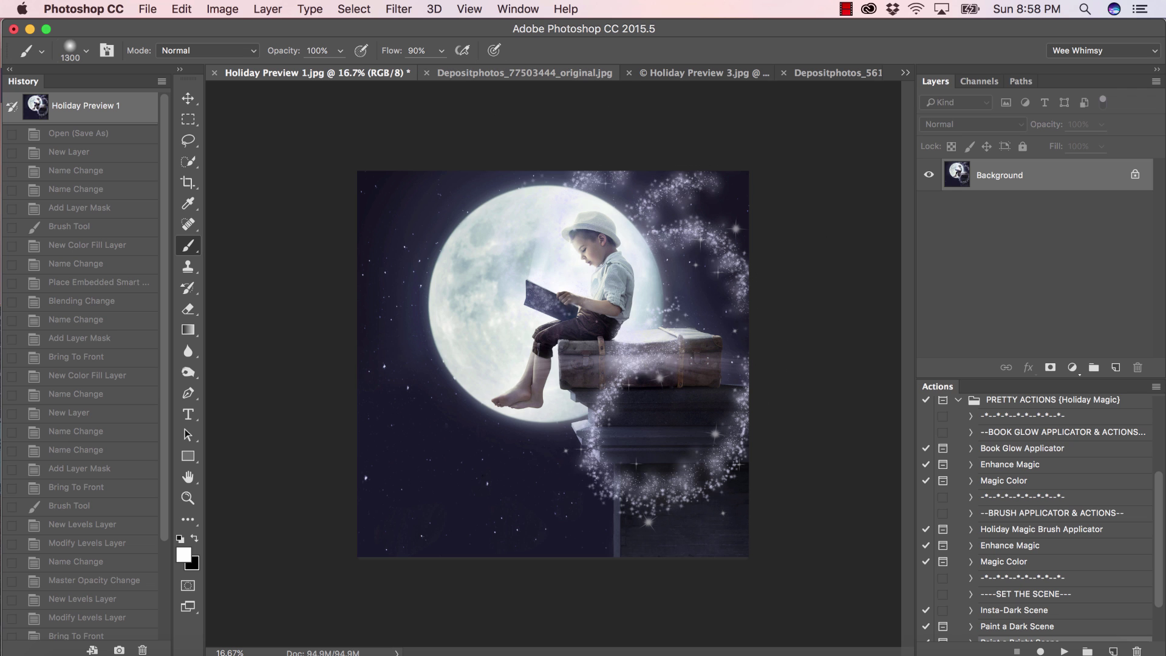
Run the Book Glow Applicator action on the Depositphotos_77503444_original image and place the Pretty Actions Book Glow 2.jpg overlay
key(ctrl+Tab)
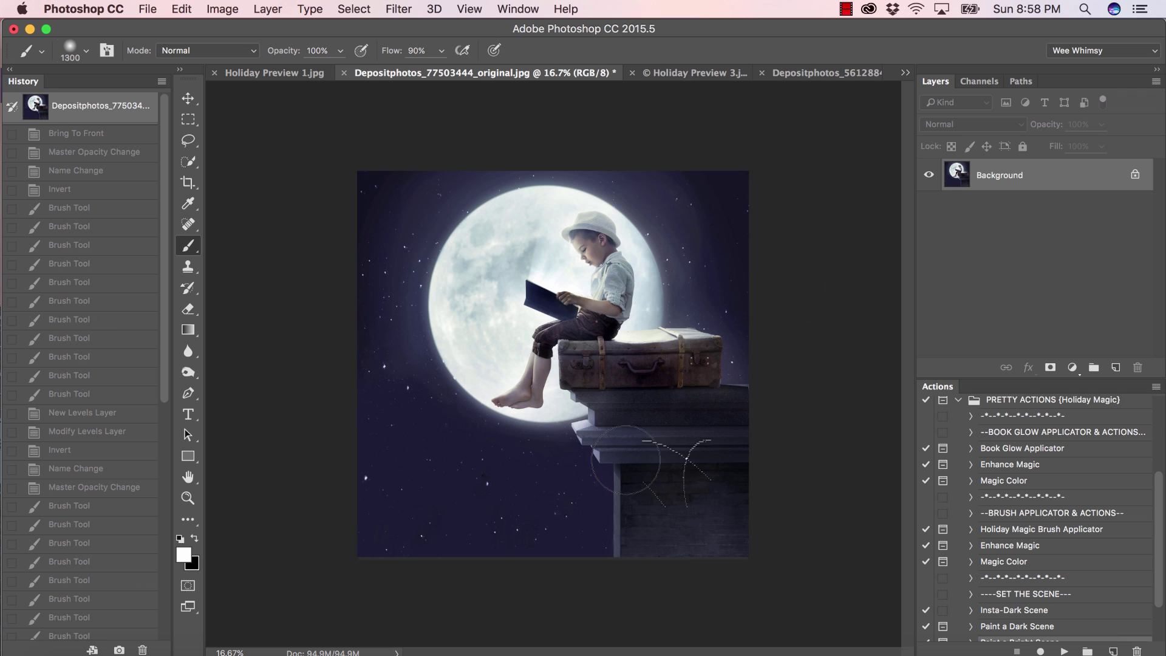
click(1025, 455)
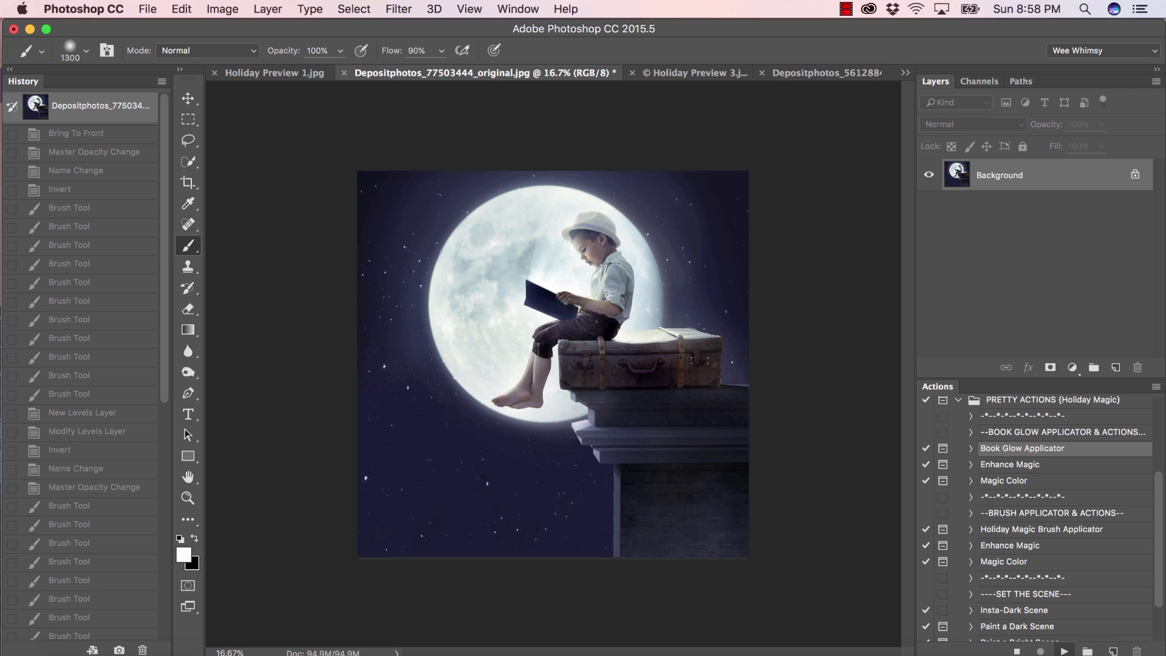
click(1064, 651)
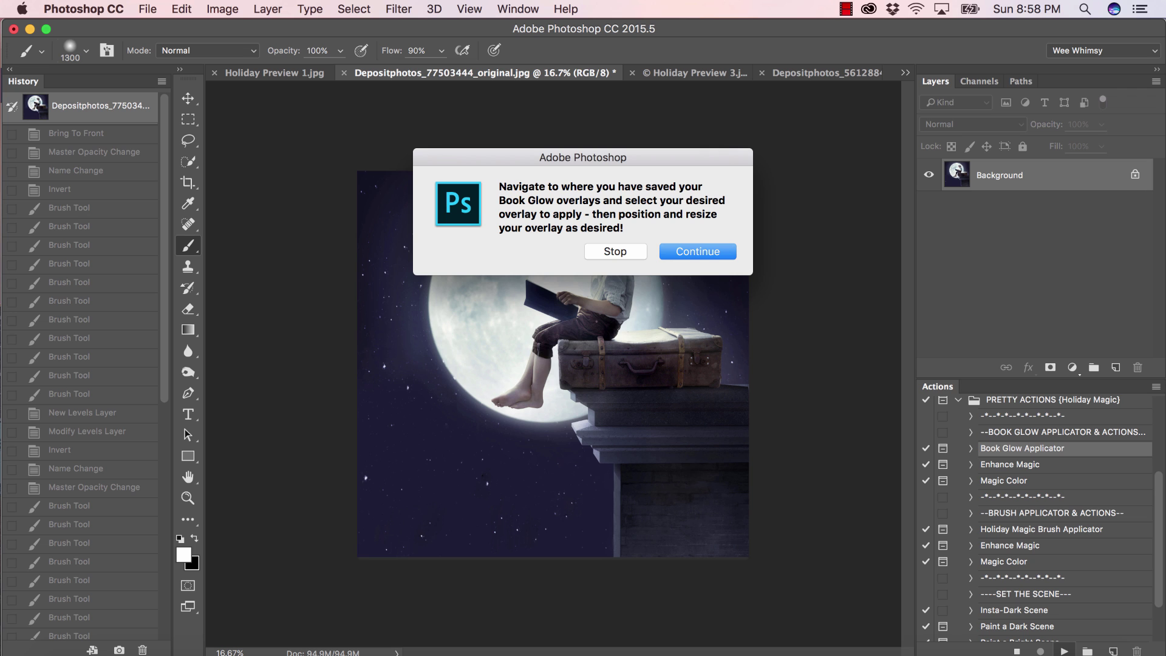
key(Return)
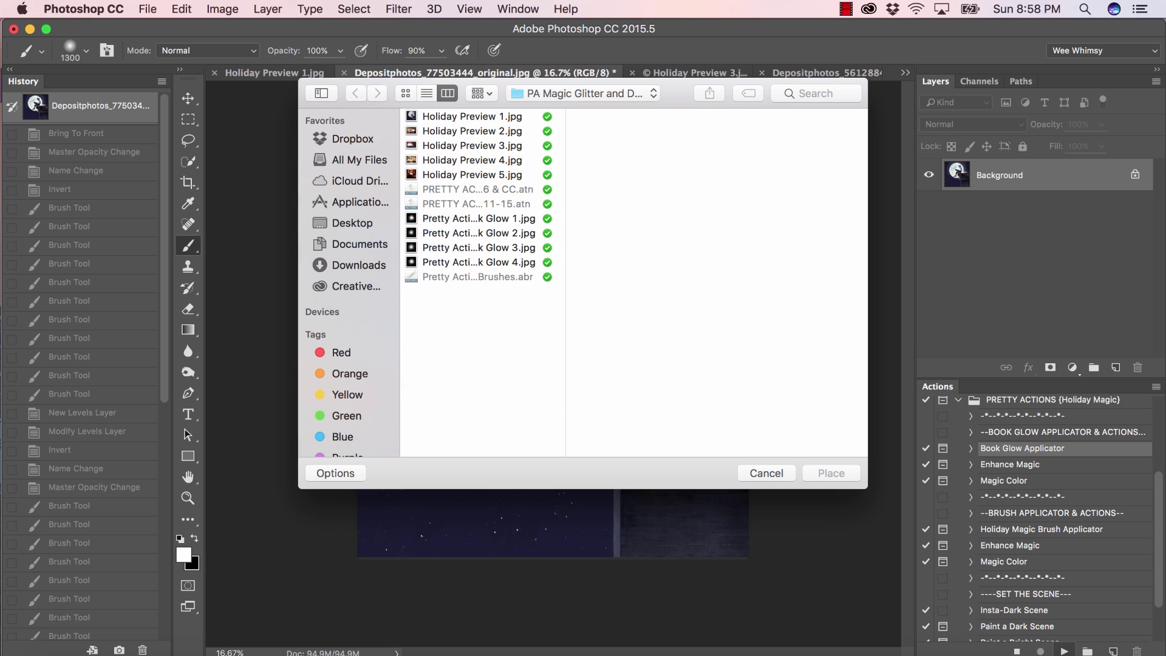
click(479, 233)
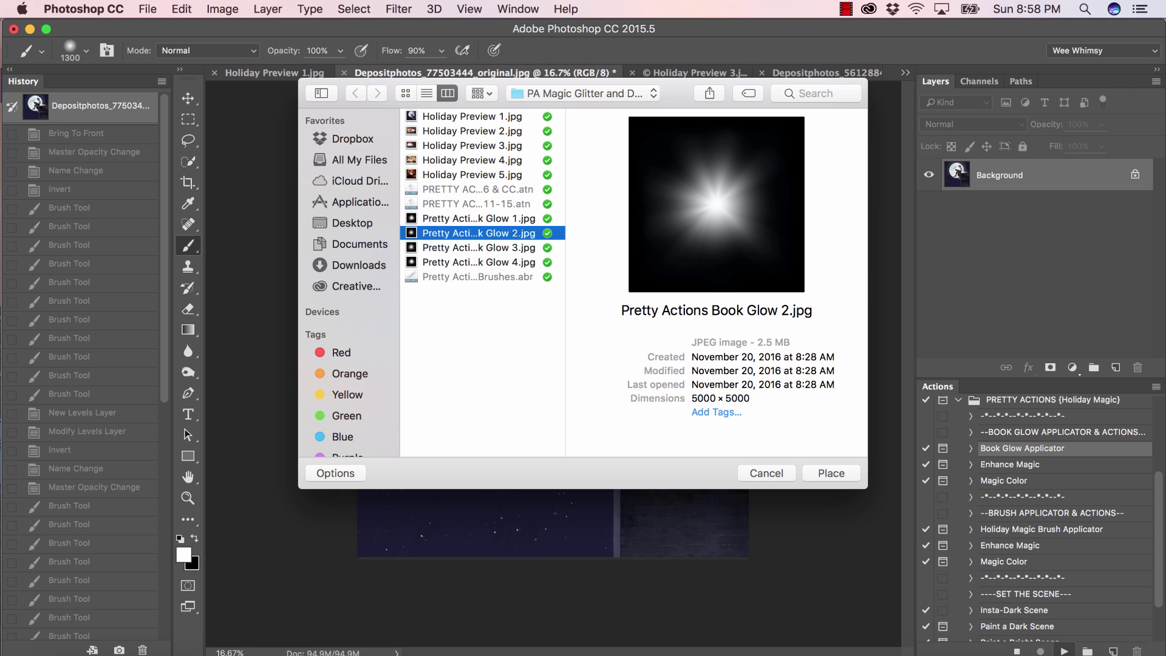
click(831, 473)
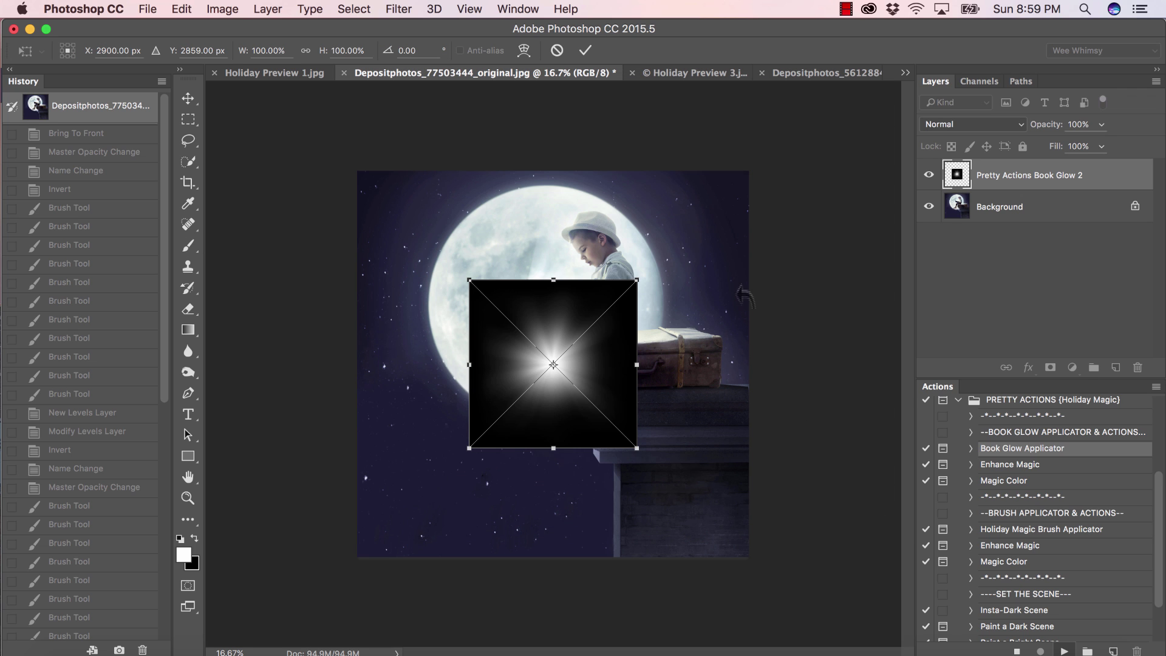
Move the placed glow horizontally to about X 3612 px over the suitcase and finish the Book Glow action
drag(594, 320, 642, 319)
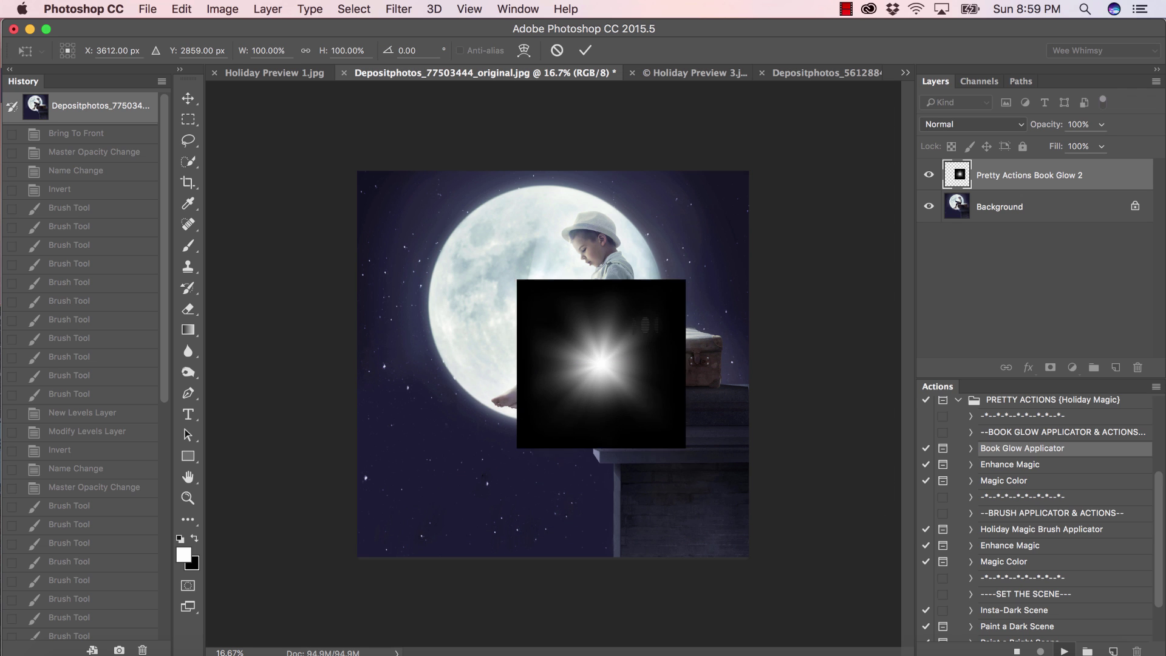
key(Return)
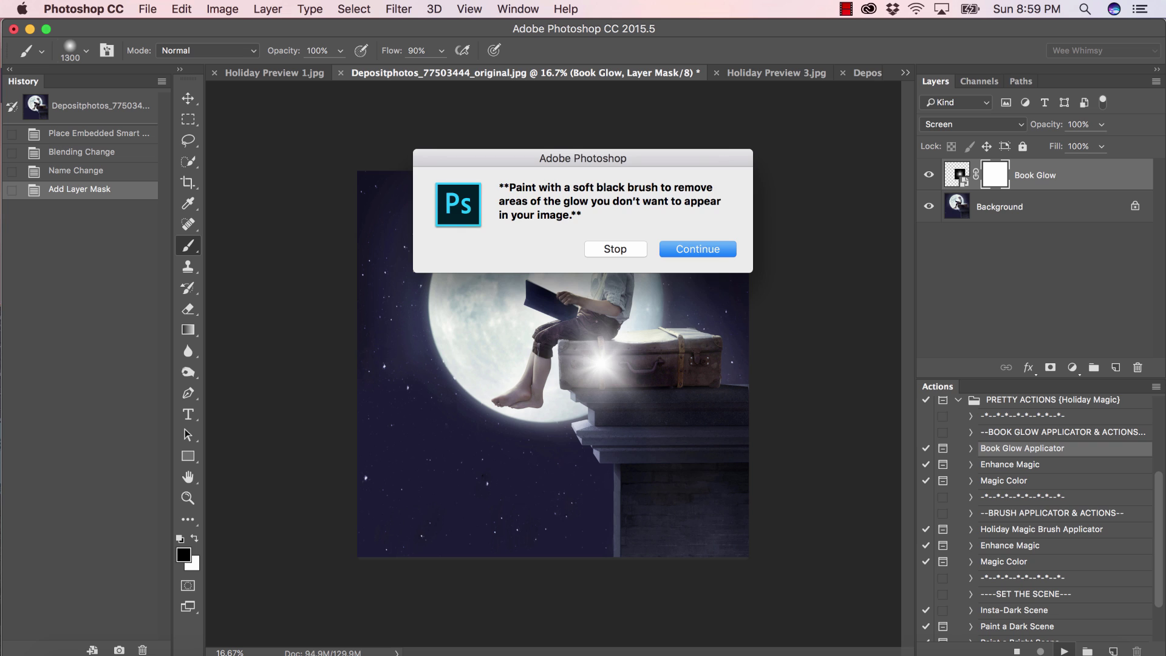
click(692, 248)
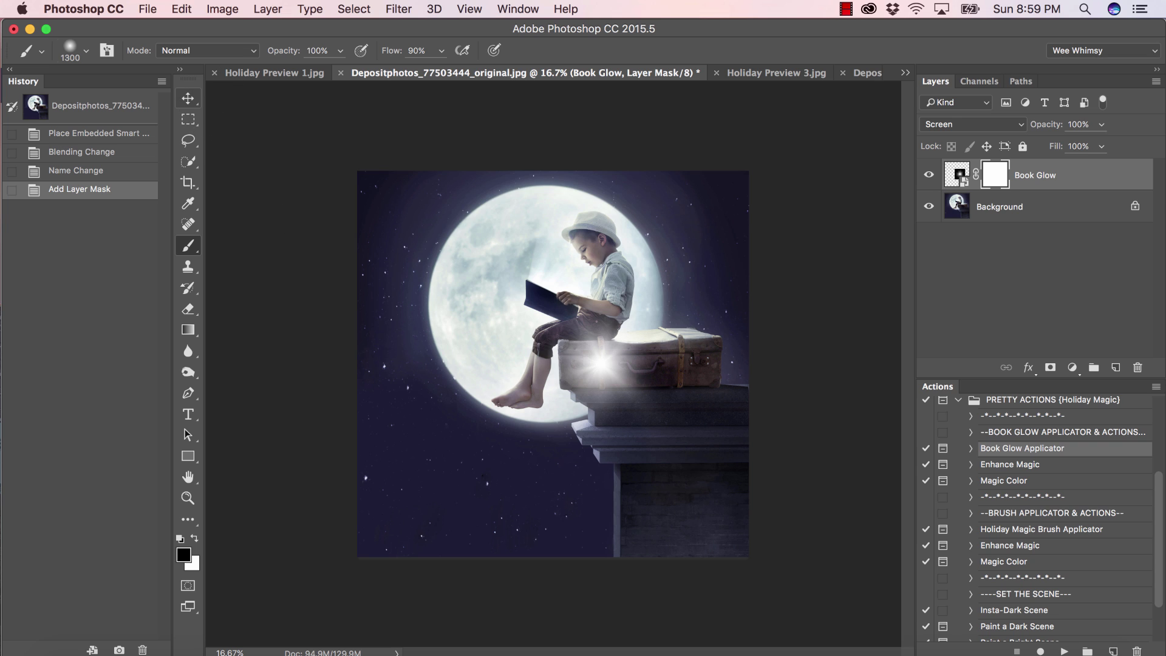
Reshape the glow to about 180% width and 42% height and centre it along the suitcase's upper front edge
key(v)
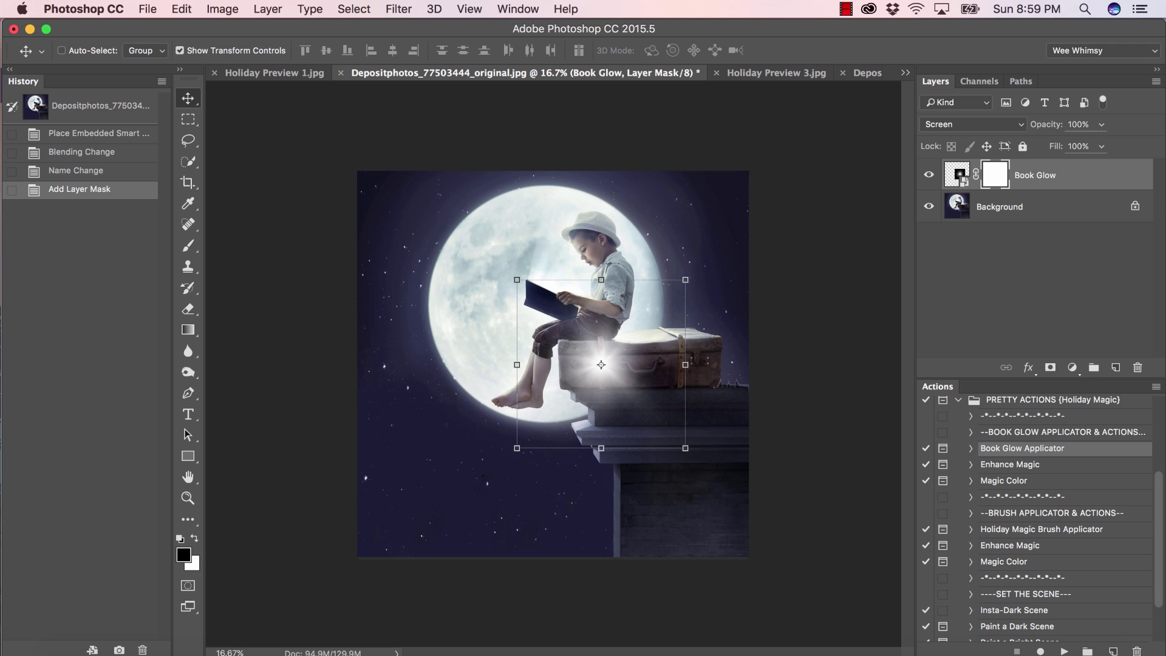
drag(619, 325, 647, 286)
key(ctrl+t)
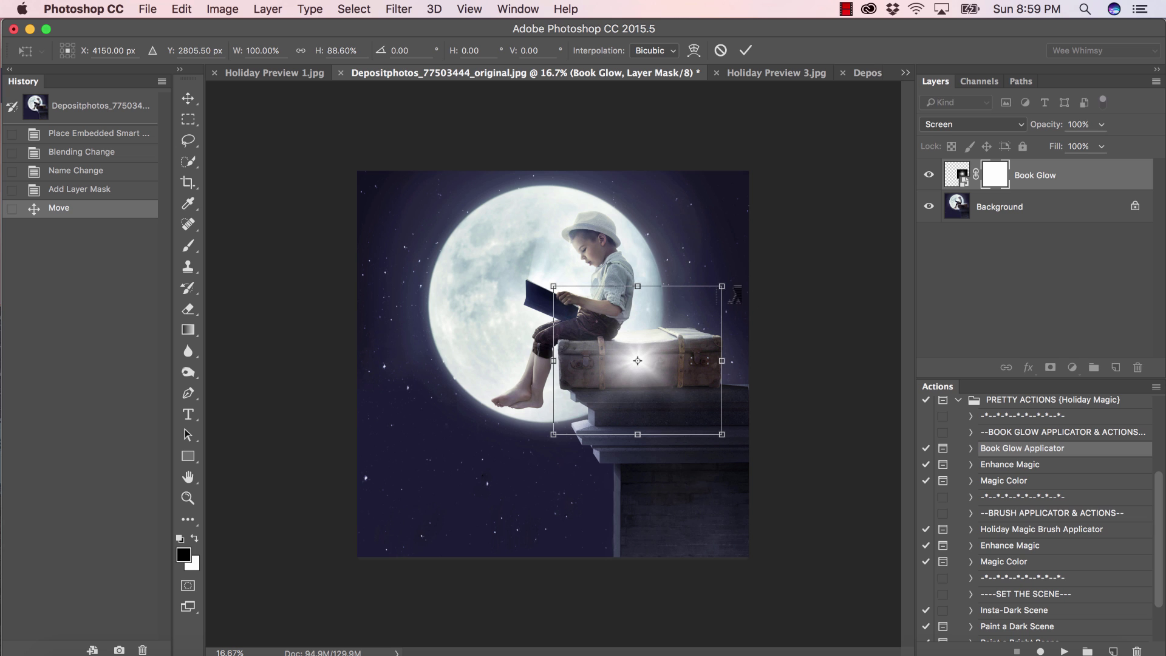
mouse_move(736, 296)
mouse_down()
mouse_move(802, 243)
mouse_move(686, 328)
mouse_move(829, 224)
mouse_move(728, 315)
mouse_move(720, 288)
mouse_up()
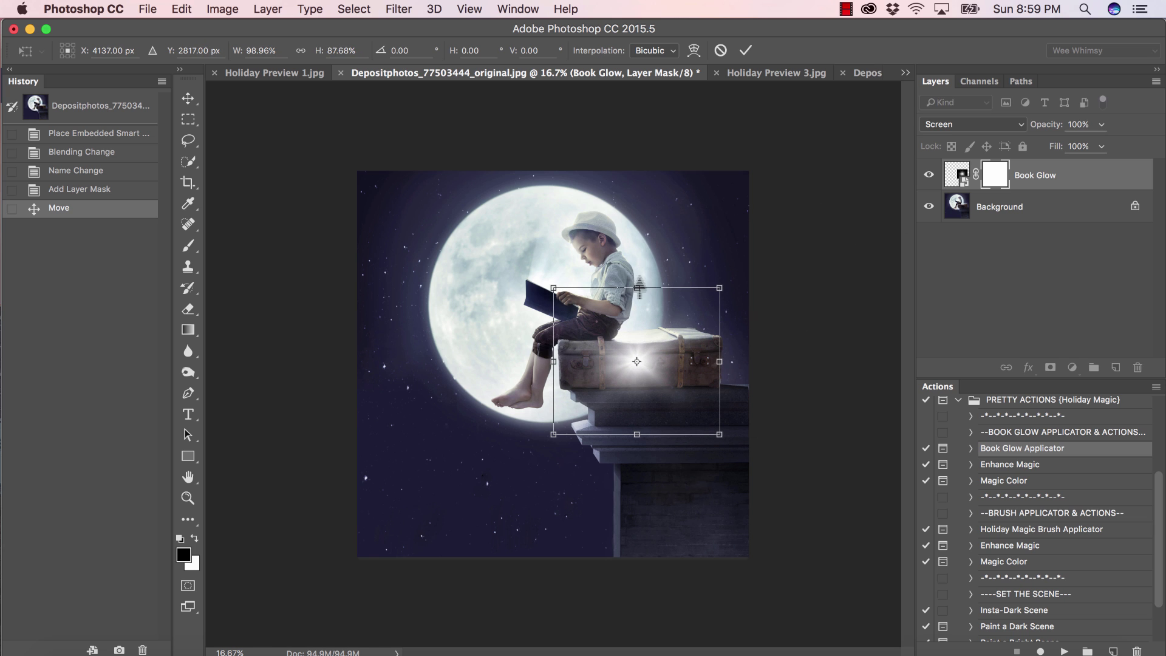
drag(638, 288, 647, 365)
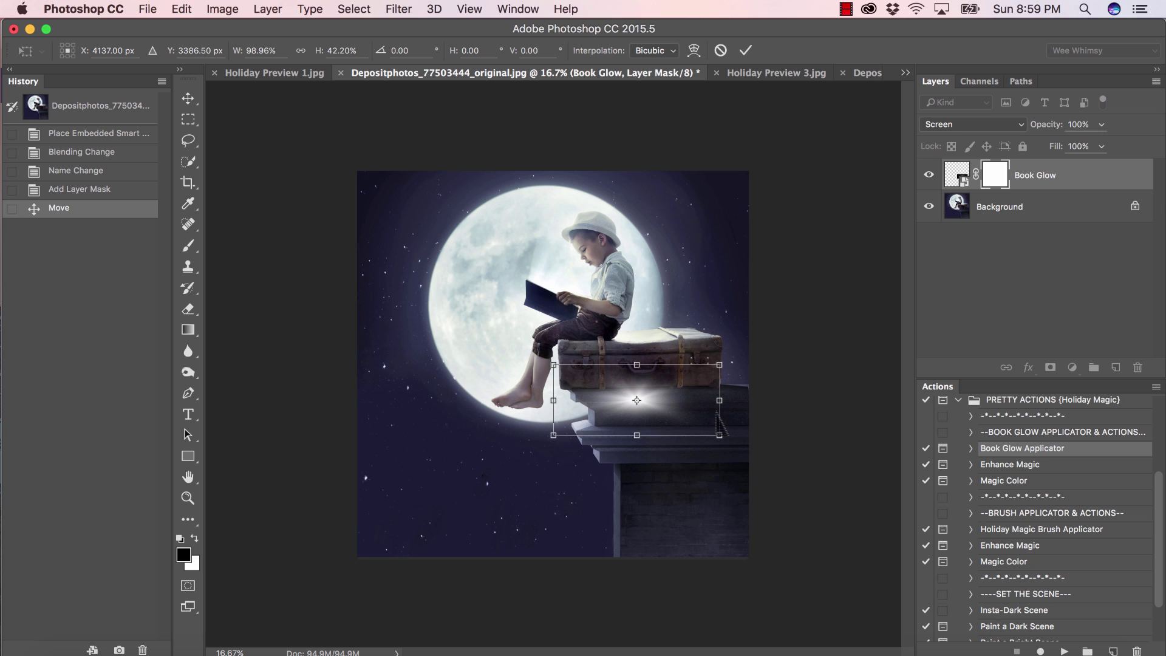
drag(719, 400, 861, 401)
drag(786, 393, 738, 350)
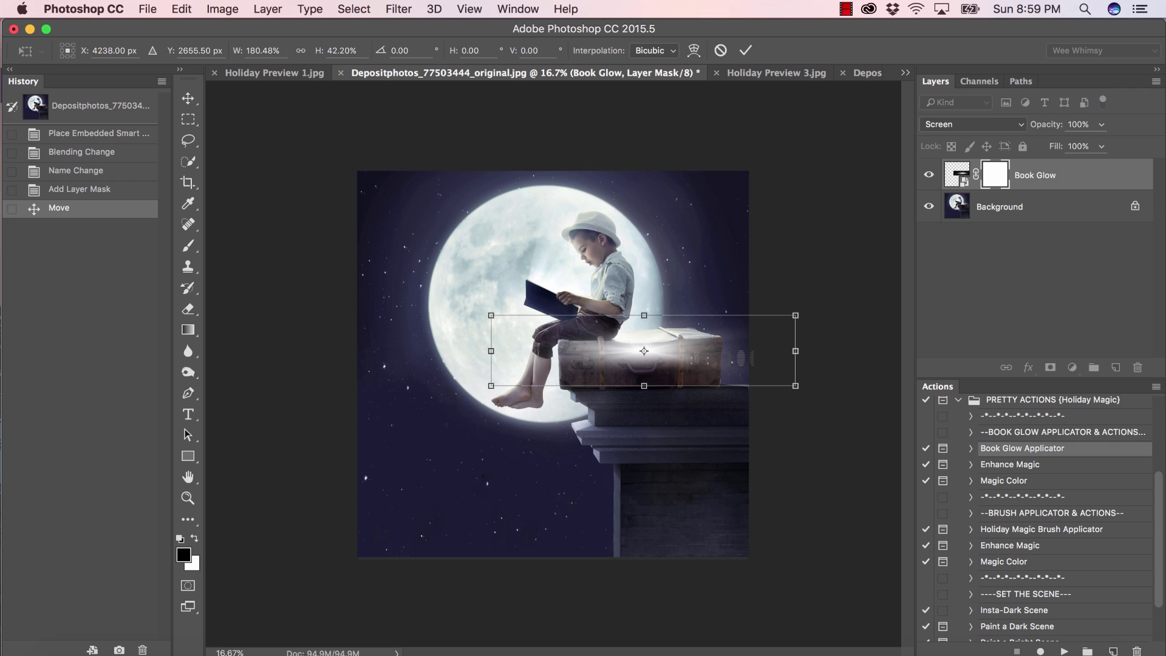
key(Return)
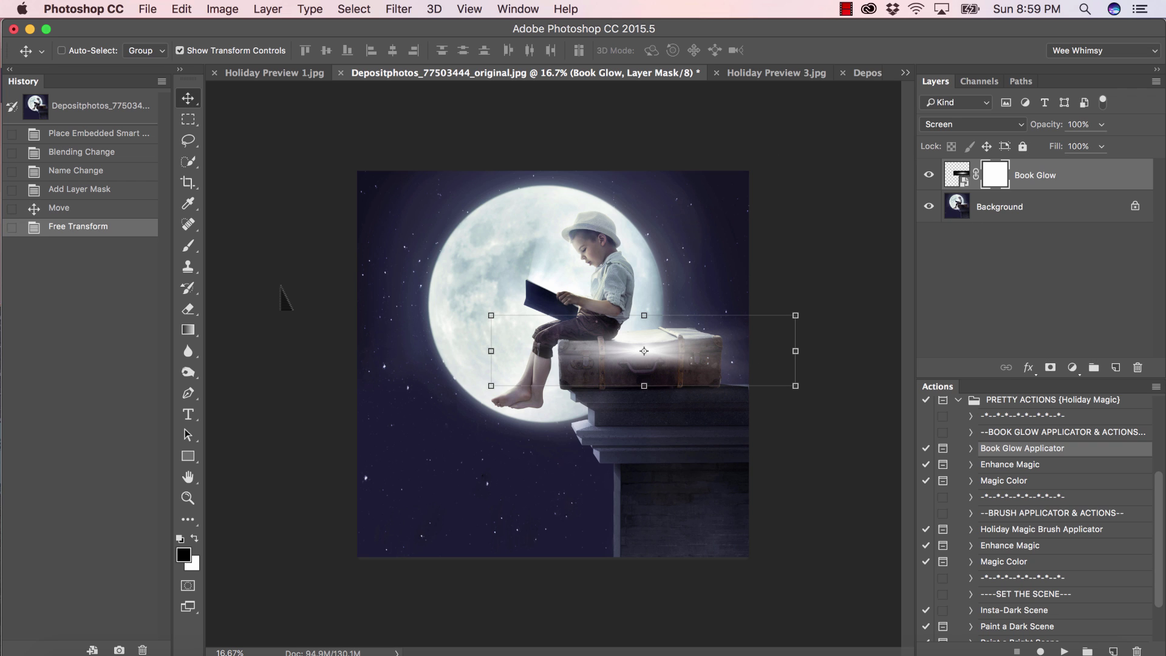
Choose the soft round brush, enlarge it to 800 px, and mask the glow above the far end of the suitcase lid
click(187, 245)
click(85, 51)
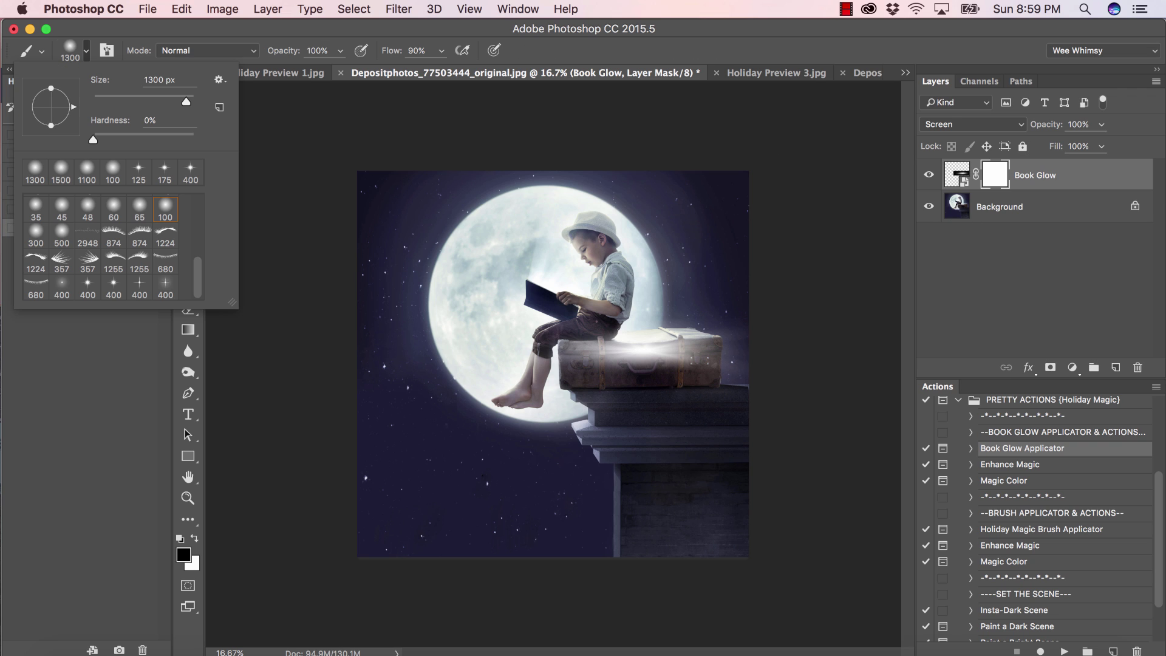
click(120, 181)
click(336, 128)
click(321, 124)
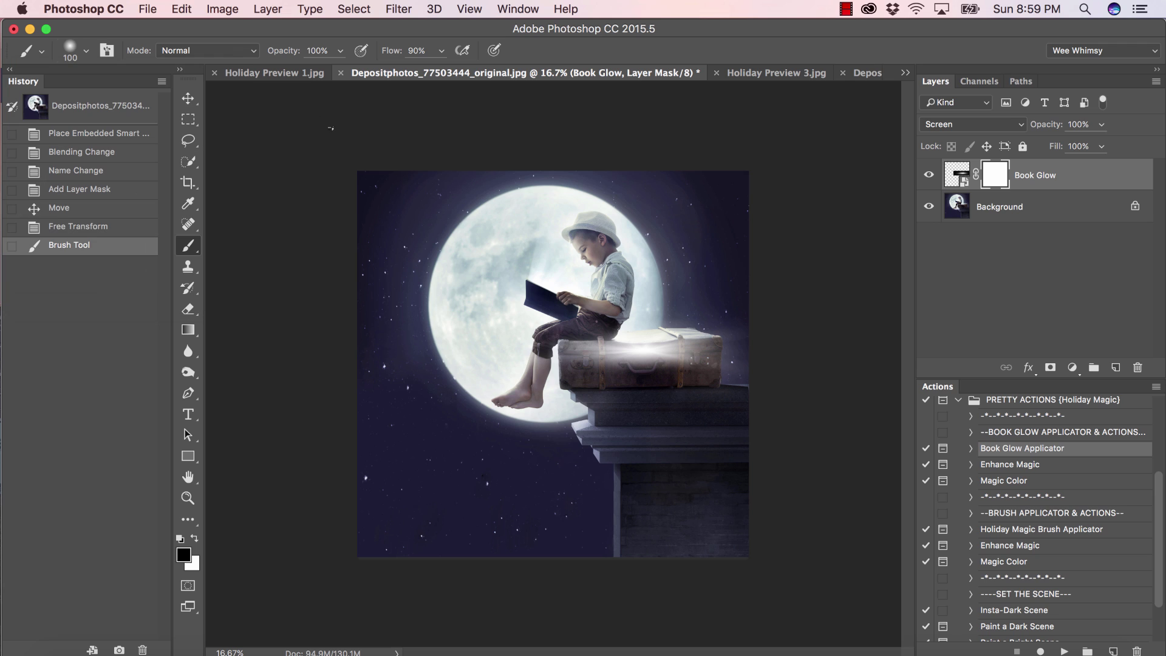
key(bracketright)
key(bracketright)
key(bracketright)
key(bracketright)
click(711, 325)
Lower the brush opacity to 46% and paint black on the Book Glow mask to fade the glow above the suitcase and around the boy's lap
click(340, 51)
drag(293, 69, 298, 70)
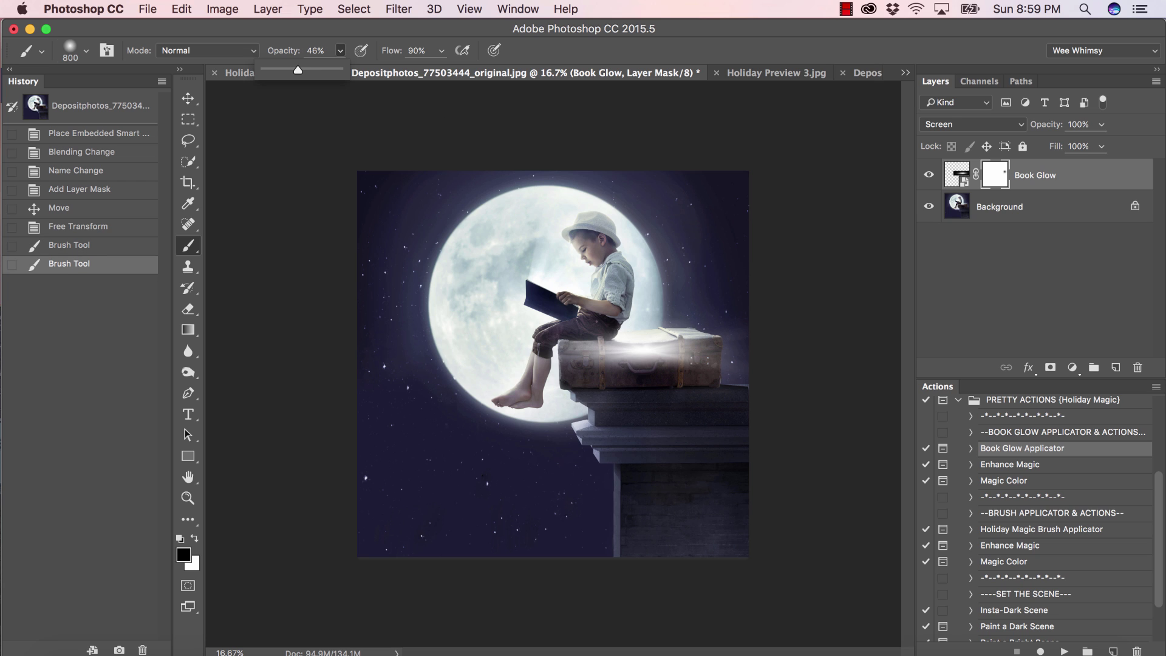
click(714, 308)
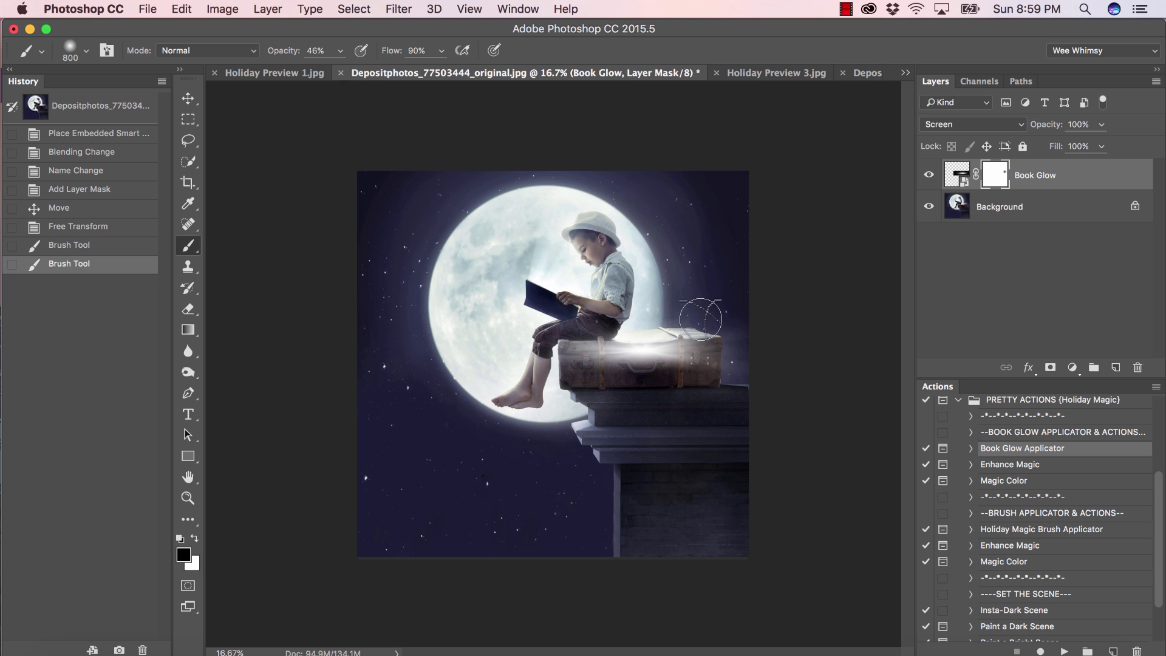
click(647, 318)
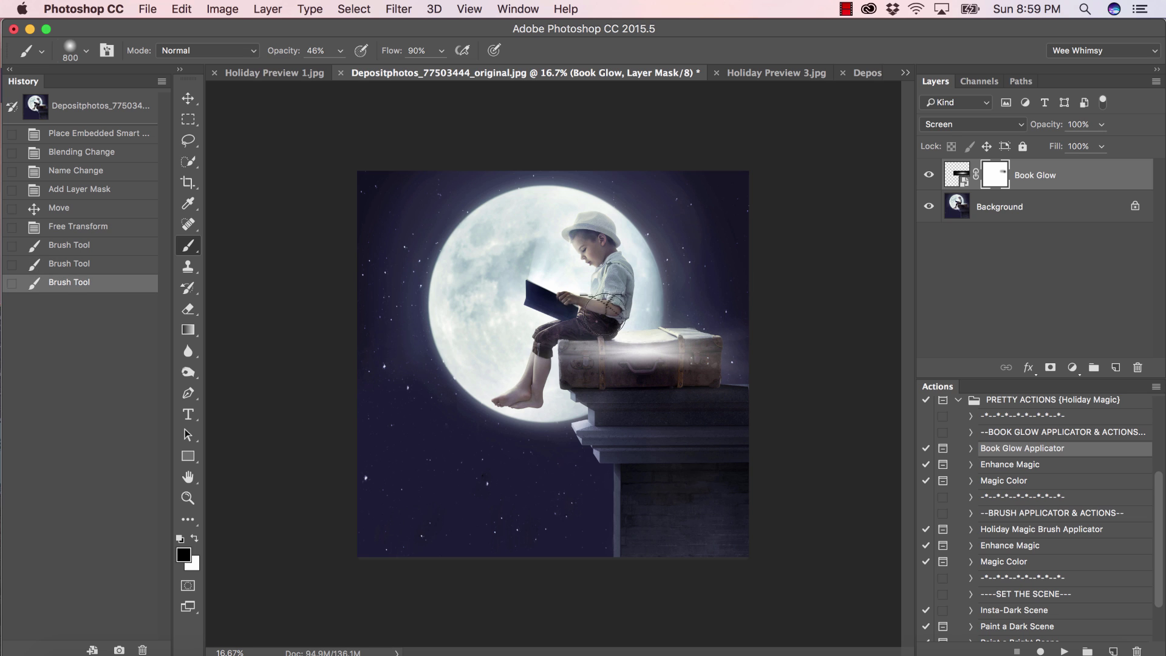
click(614, 316)
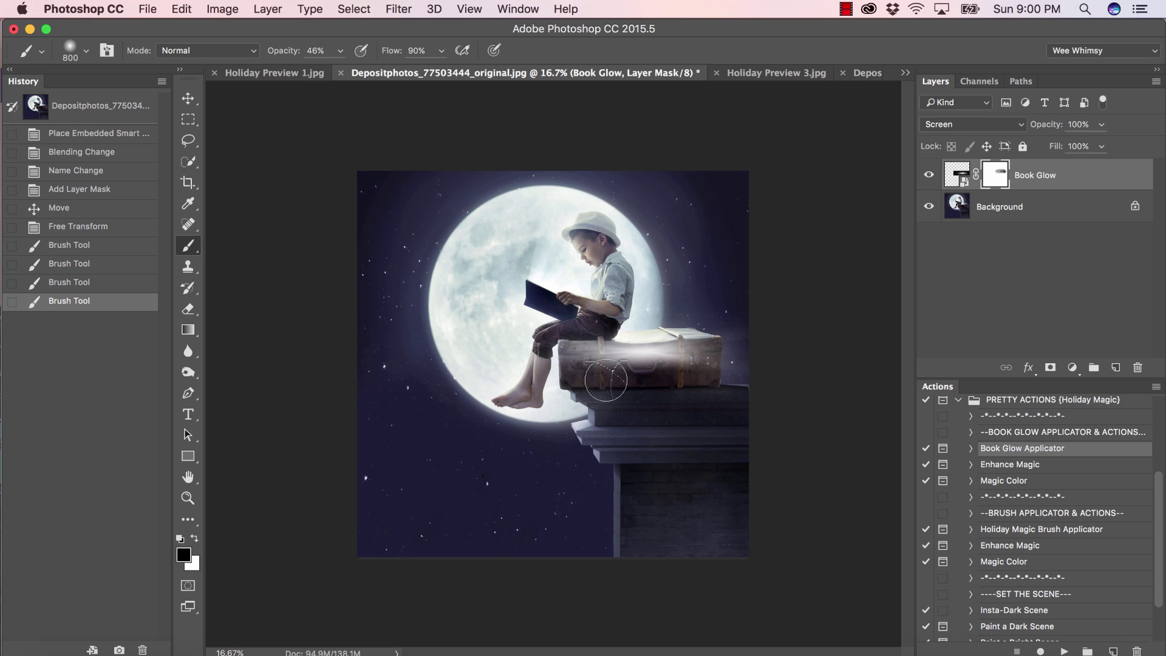
click(673, 330)
click(660, 329)
click(639, 328)
click(639, 328)
click(635, 329)
click(629, 332)
click(628, 332)
click(637, 328)
click(668, 329)
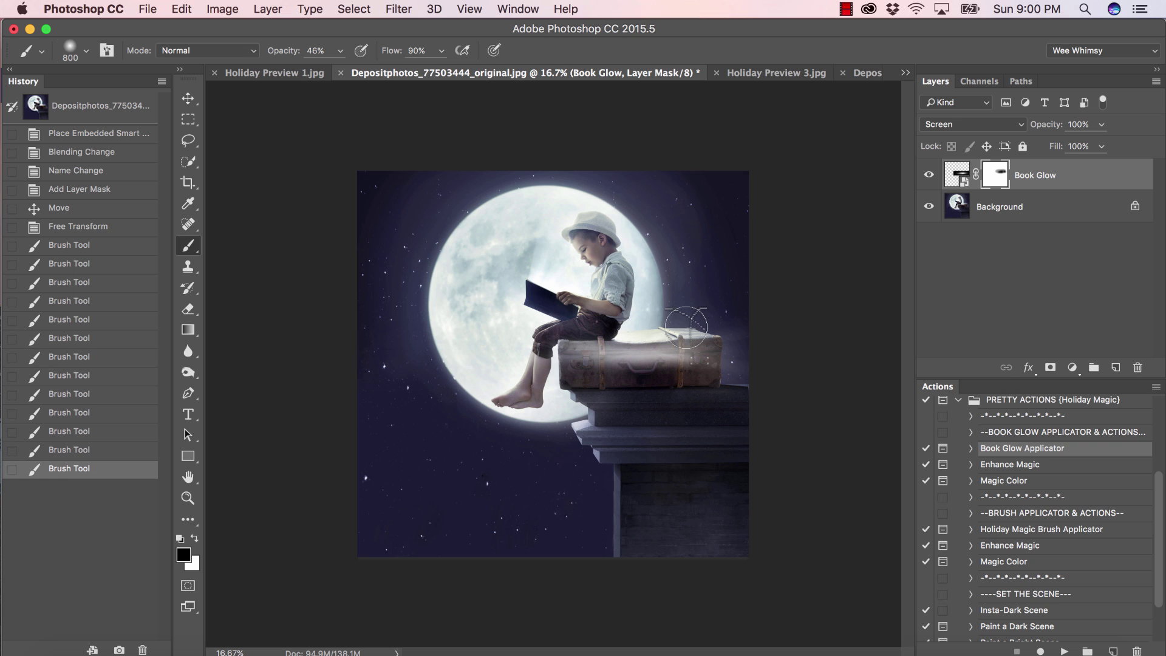
click(686, 328)
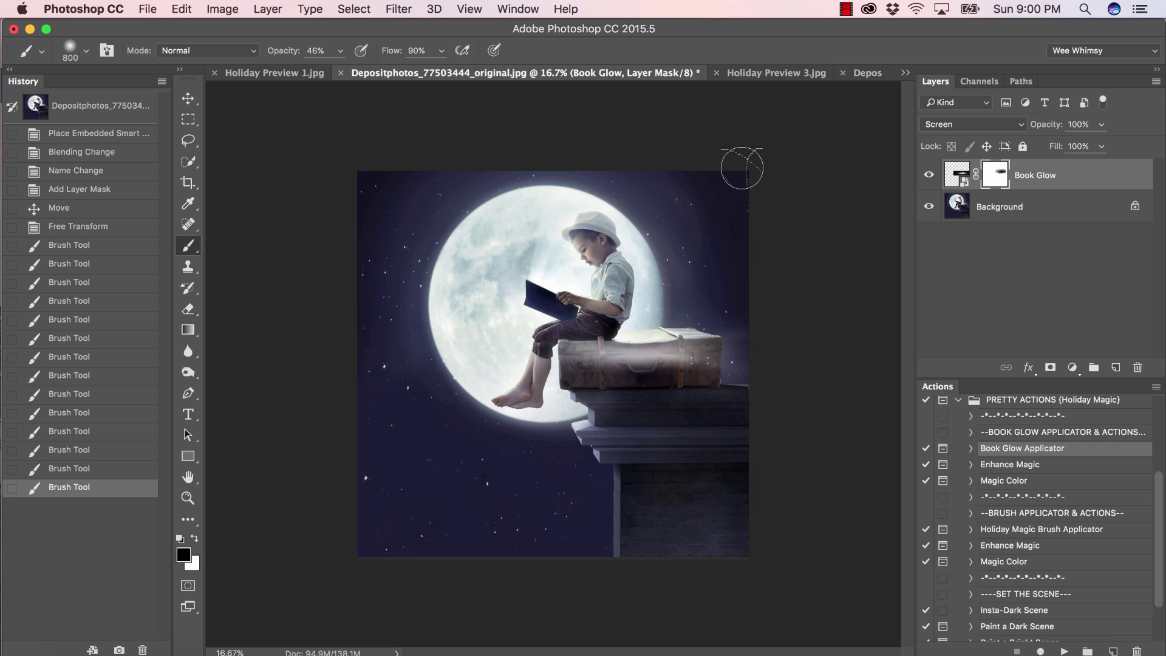
click(632, 330)
click(632, 328)
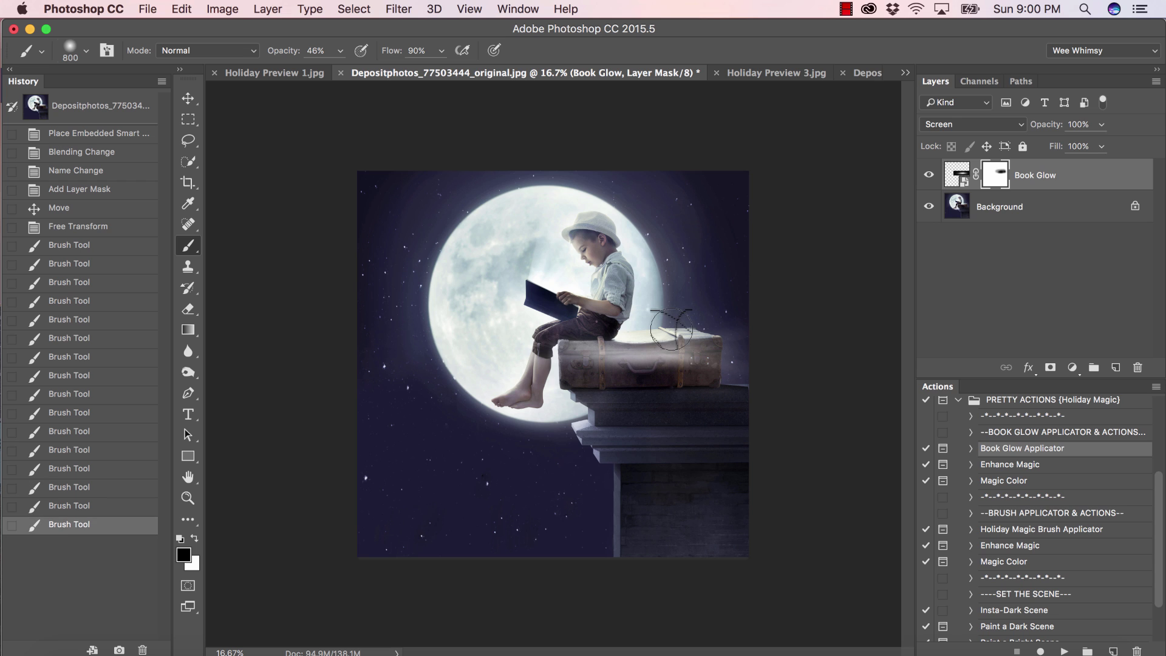
click(671, 329)
click(644, 328)
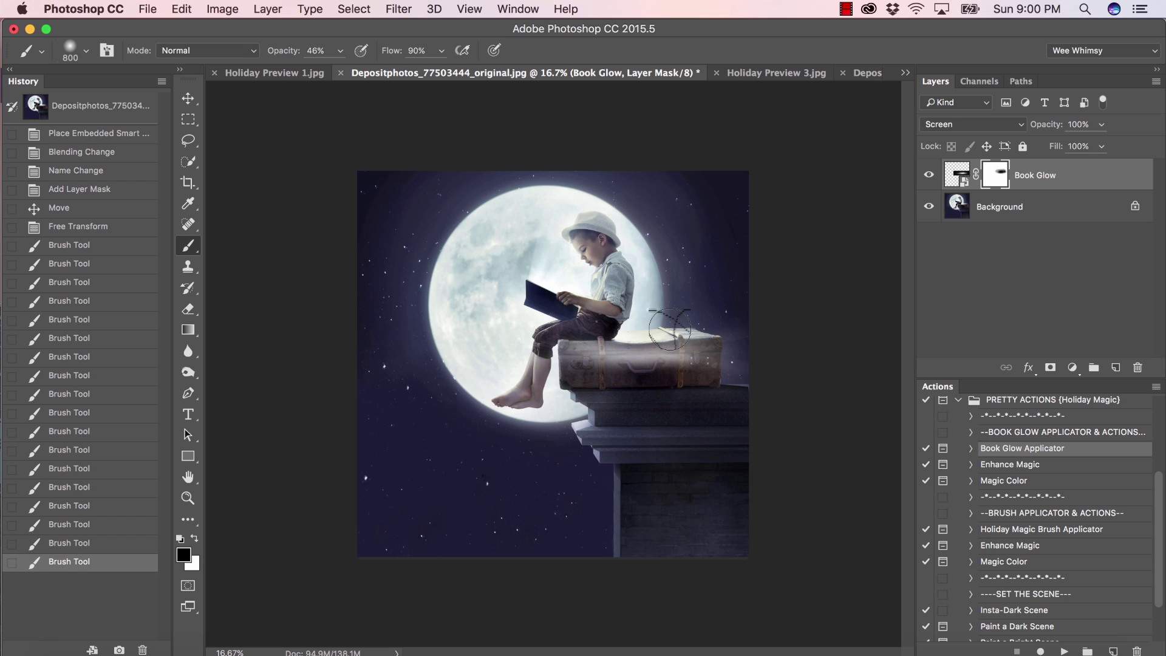
click(692, 329)
click(696, 330)
click(600, 322)
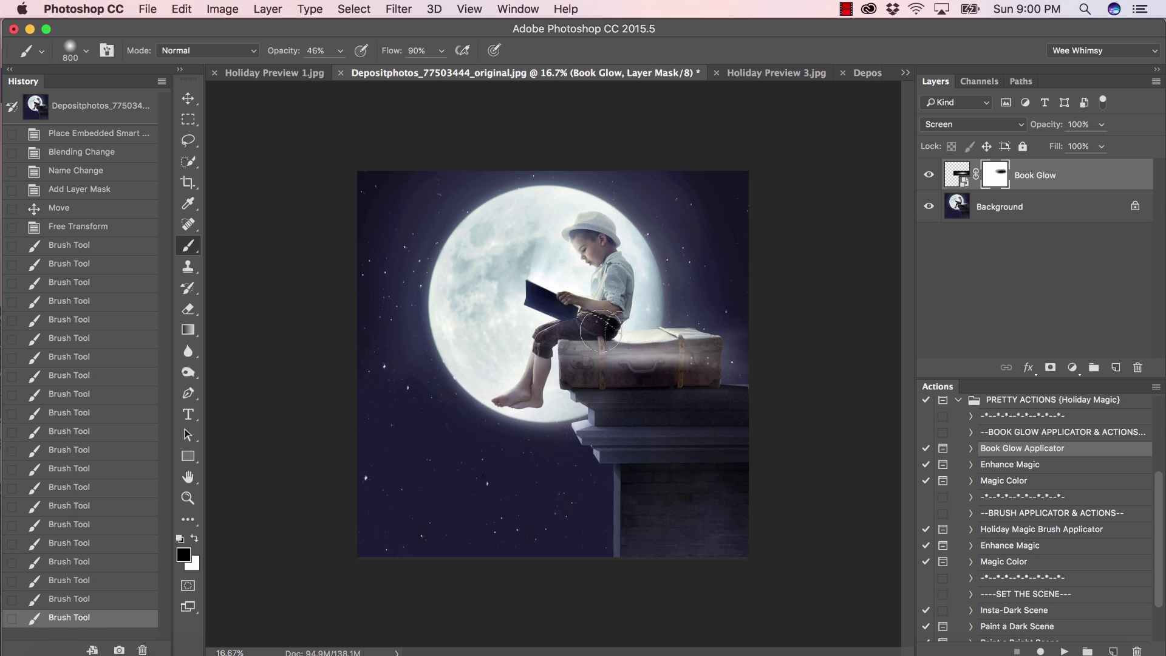
click(581, 331)
click(618, 334)
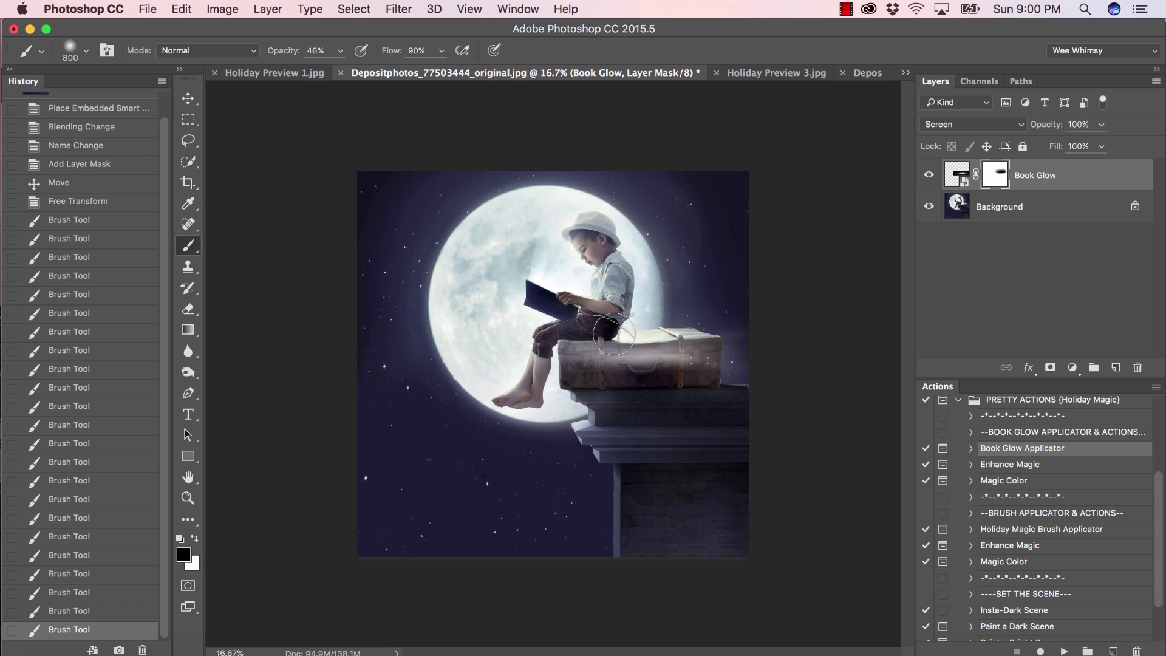
Compare the image with the Book Glow layer hidden and shown, and mask more of the glow along the suitcase lid
click(929, 176)
click(930, 175)
click(929, 176)
click(930, 175)
click(696, 329)
click(690, 330)
click(665, 330)
click(653, 329)
click(638, 330)
click(621, 331)
click(607, 333)
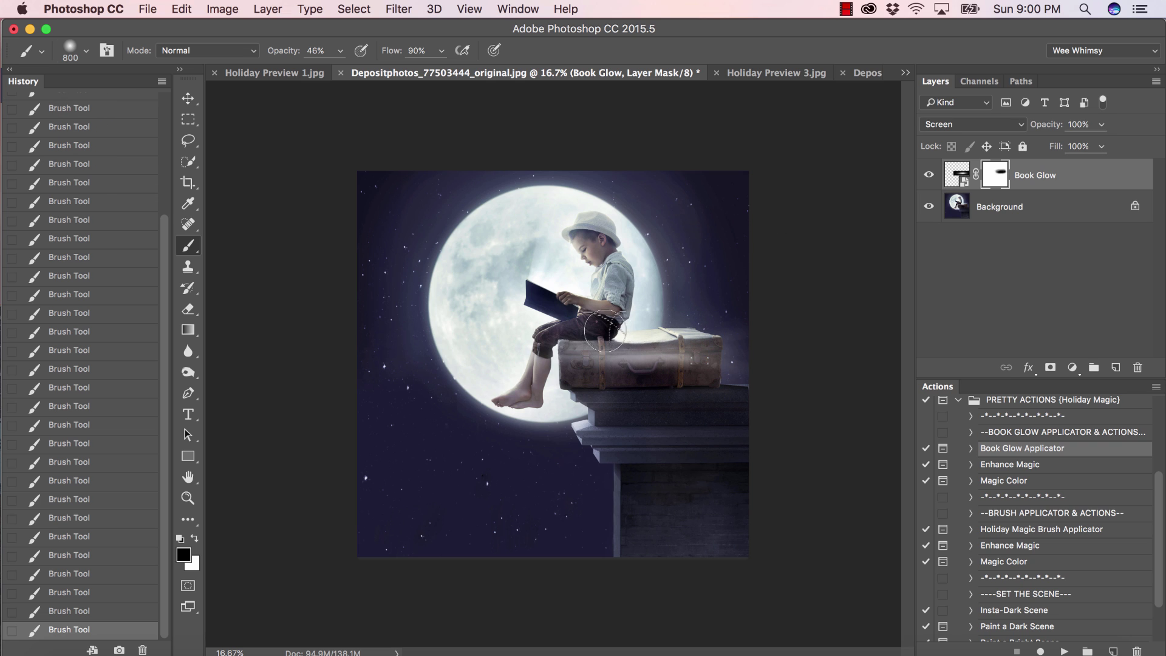
click(596, 334)
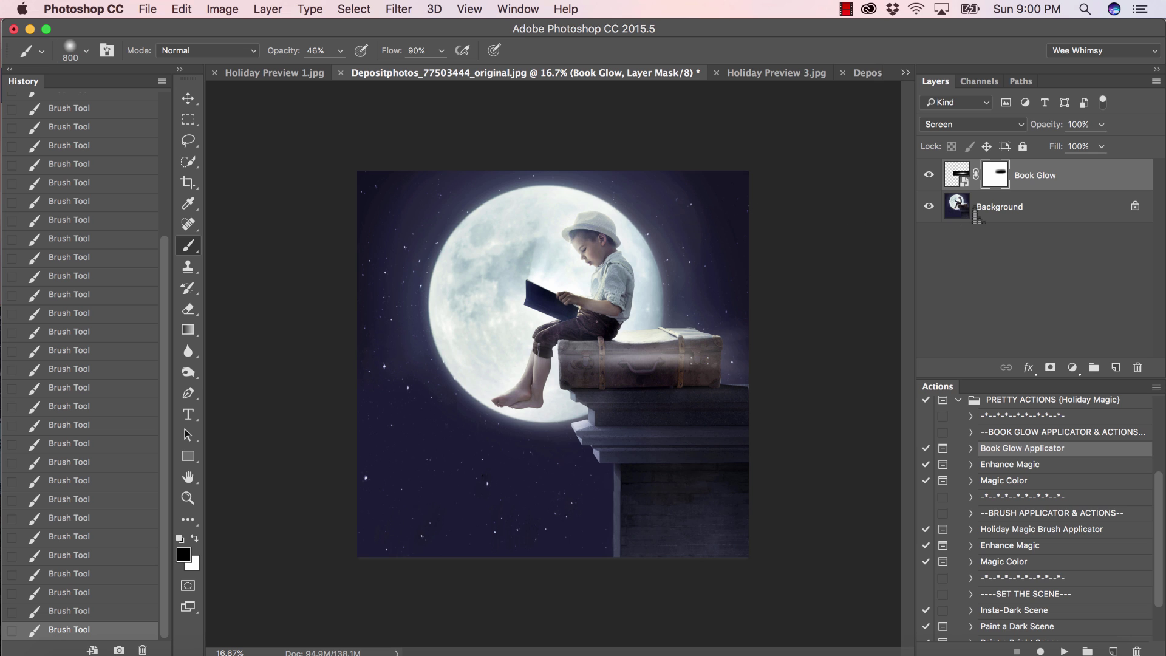
click(930, 175)
click(930, 175)
Run the Enhance Magic action from the Book Glow group to add its brighter, warm and cool enhancement layers
click(1003, 468)
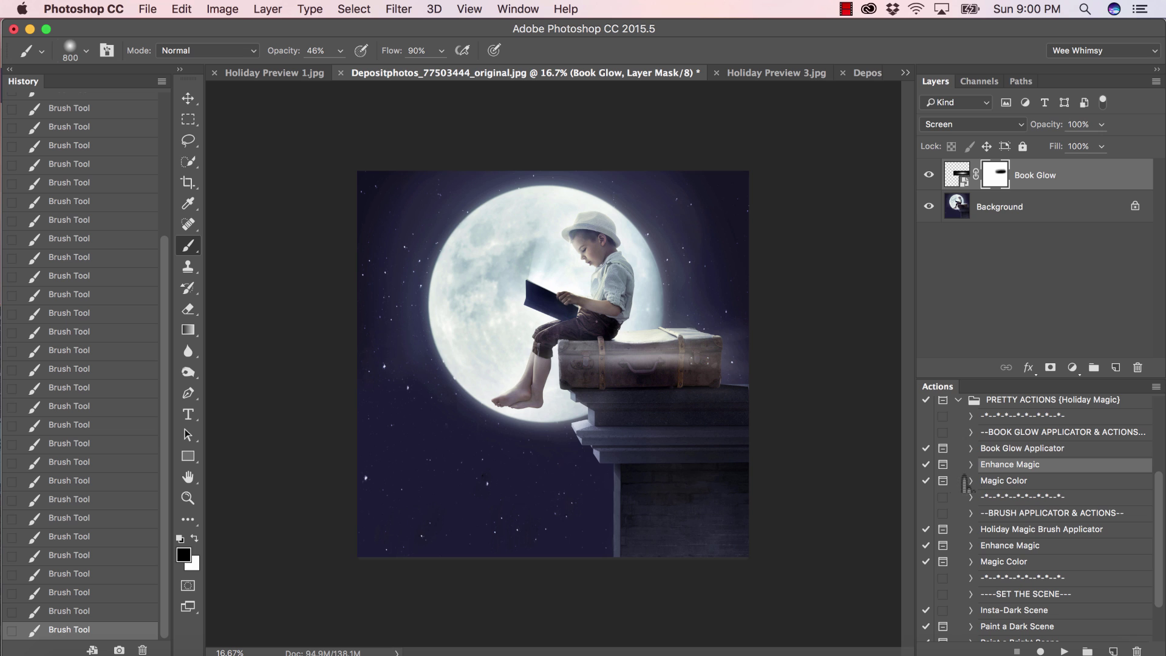
click(1064, 651)
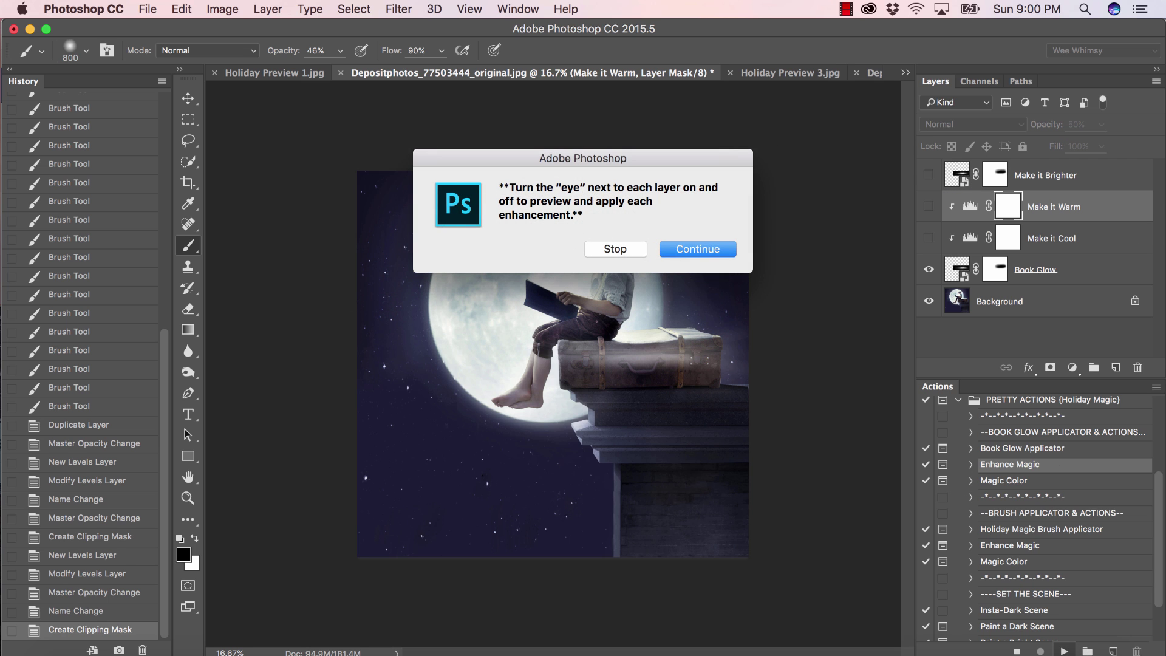
click(698, 249)
Preview the effect of the Make it Brighter, Make it Warm and Make it Cool layers one at a time
click(928, 175)
click(929, 175)
click(928, 175)
click(929, 175)
click(929, 206)
click(928, 206)
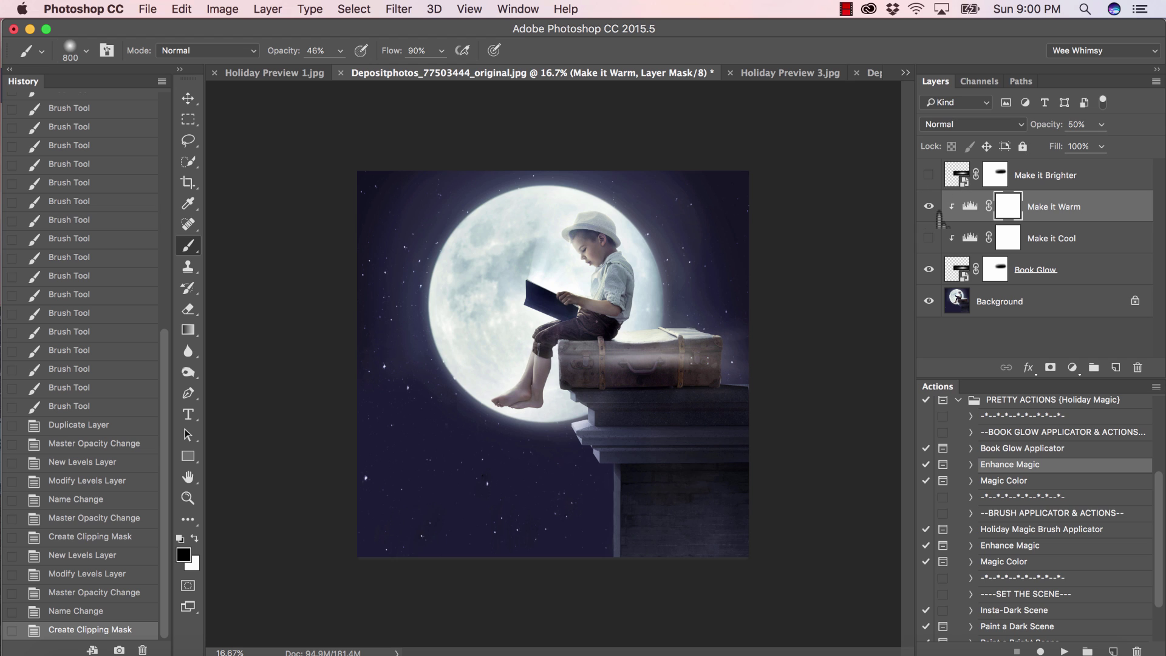
click(928, 207)
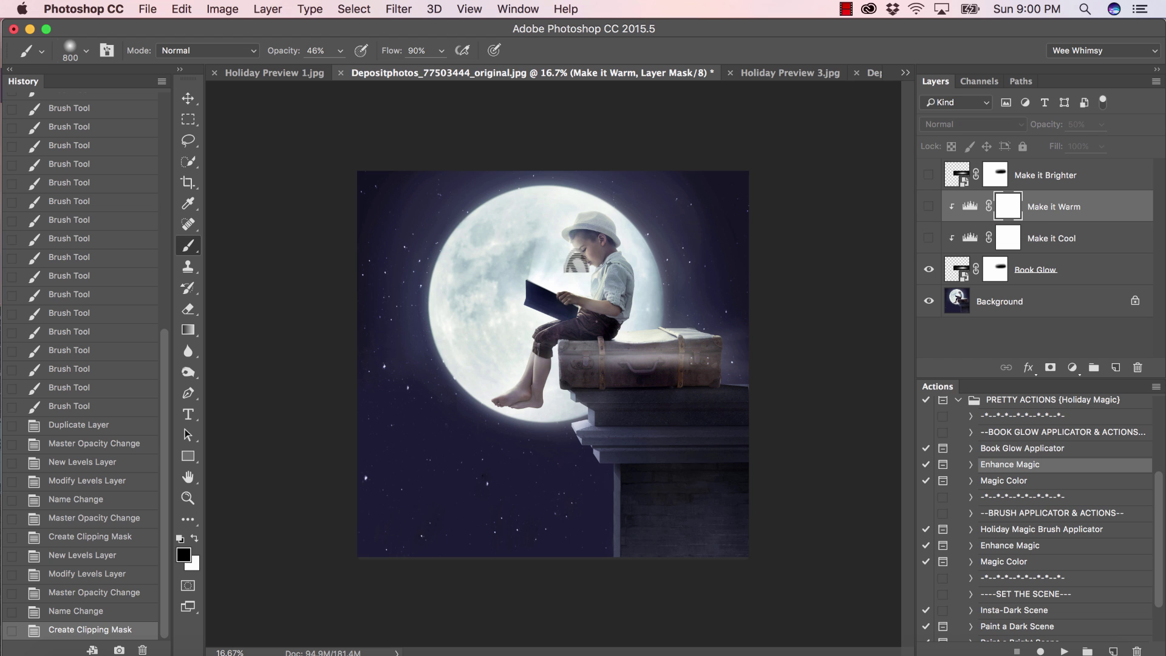
click(929, 238)
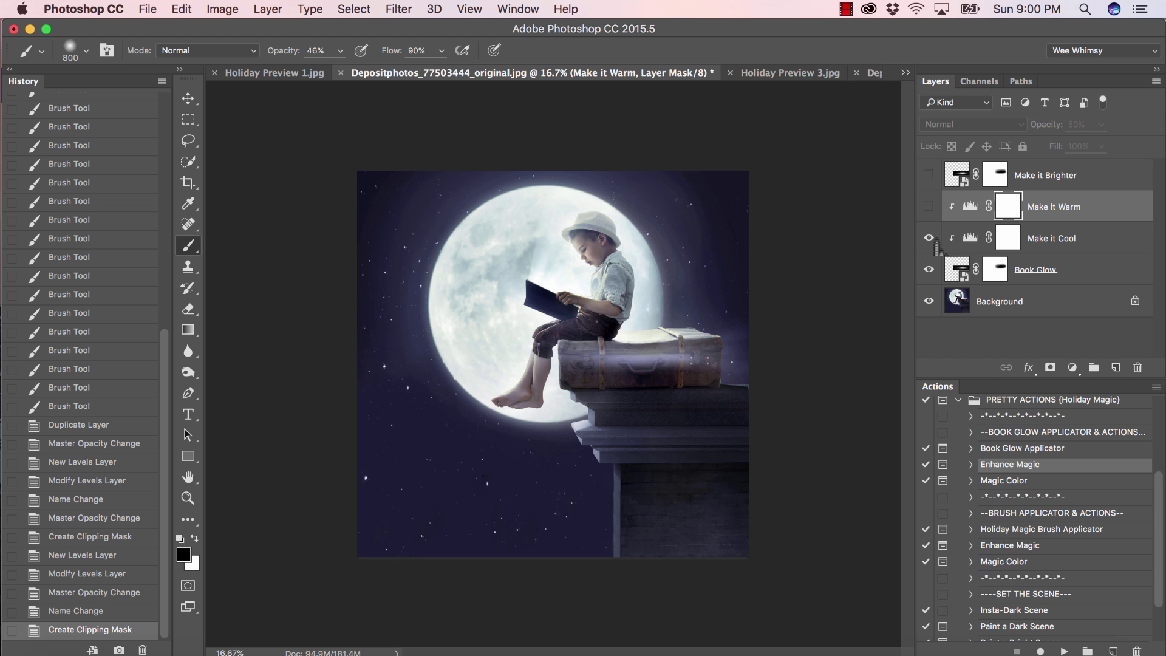
click(934, 241)
Show the Make it Brighter layer and lower its opacity to 15%
click(928, 175)
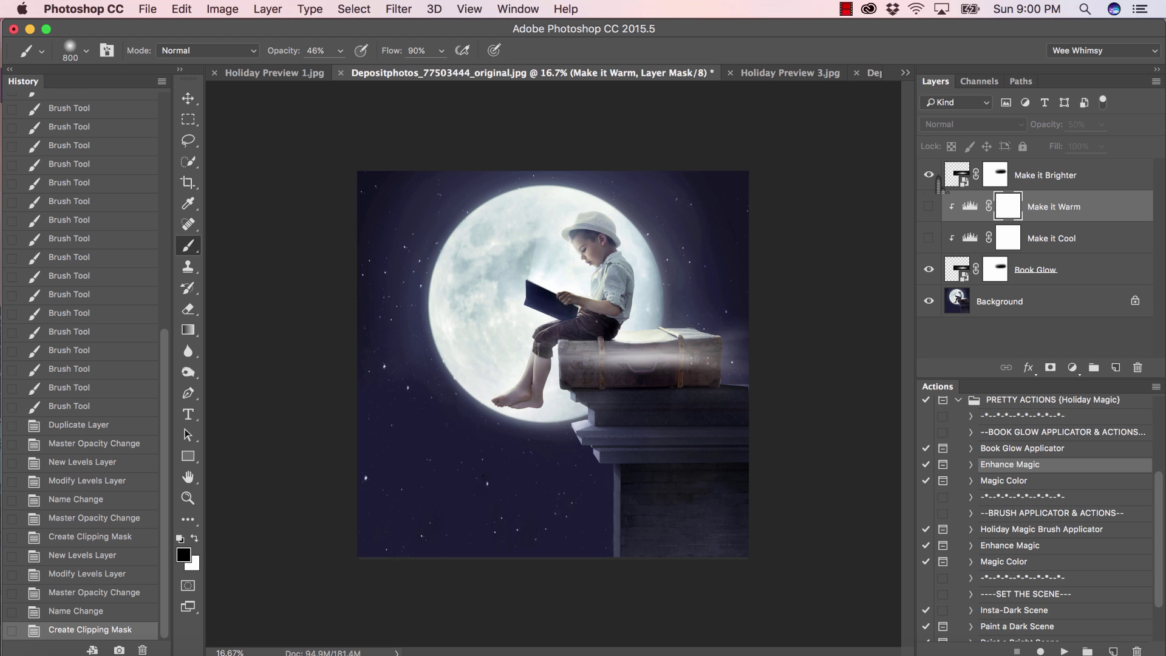
click(1058, 182)
click(1101, 124)
drag(1099, 144, 1051, 144)
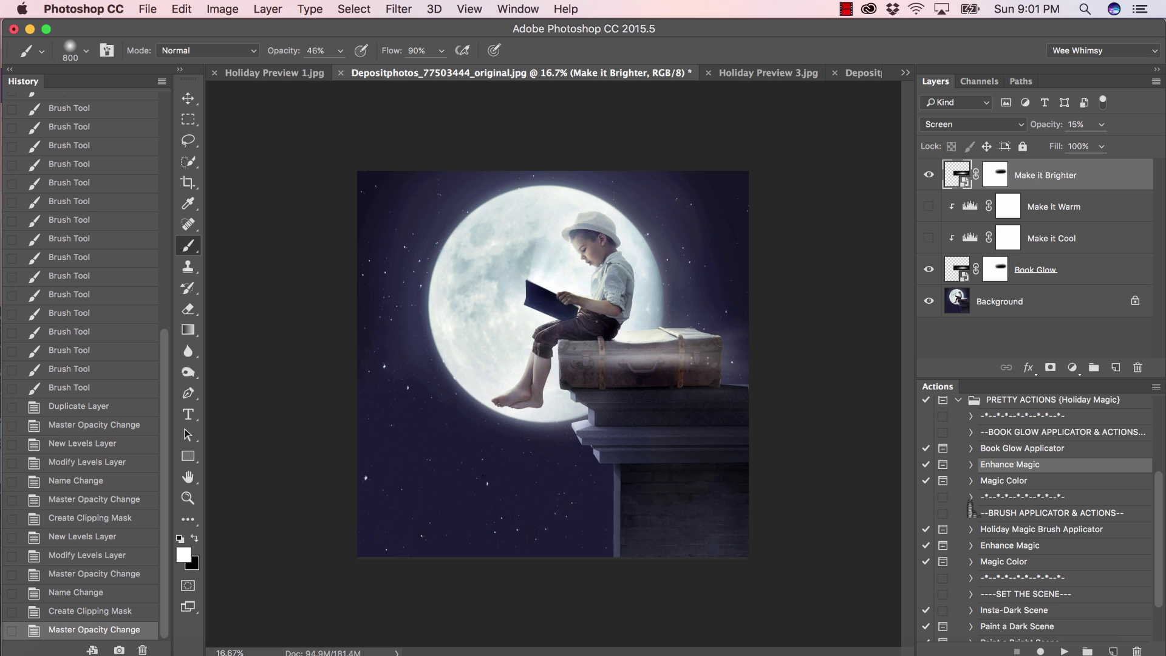
Run the Magic Color action for the book glow and accept its clipped Multiply colour fill layer
drag(1008, 482, 1005, 499)
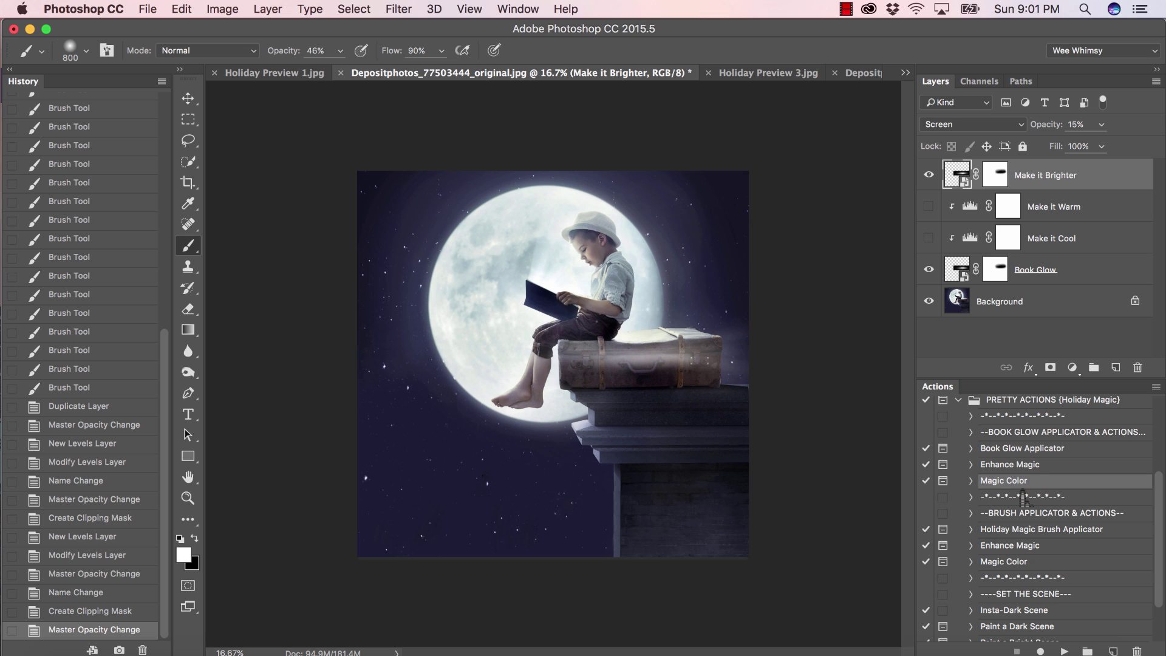
click(1064, 652)
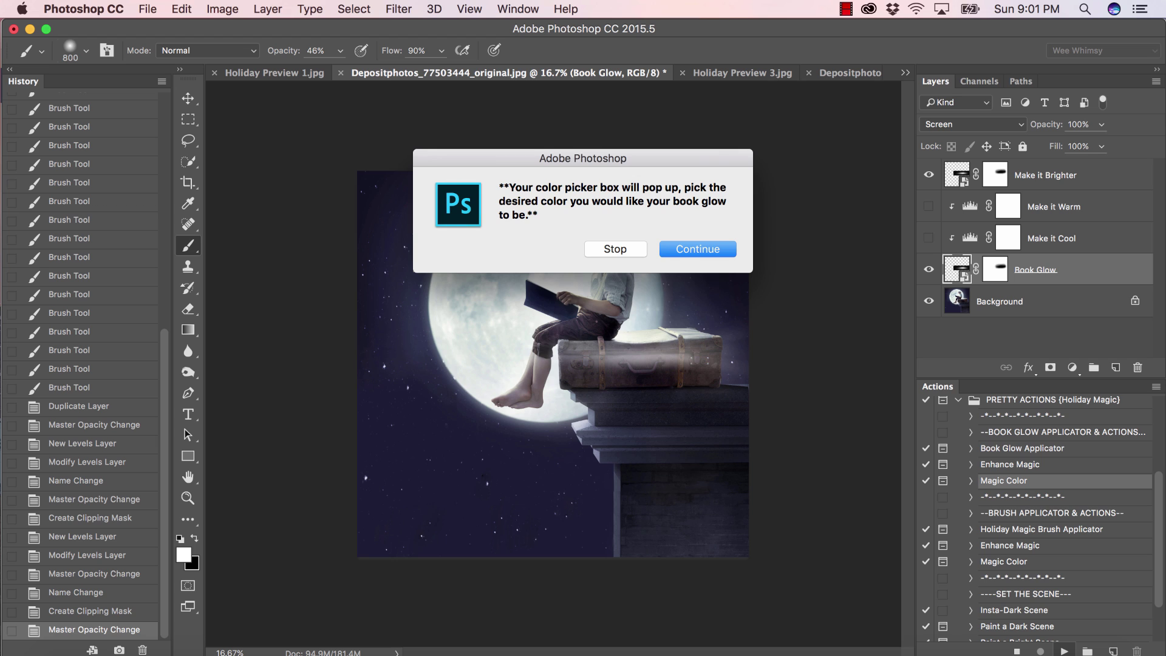
key(Return)
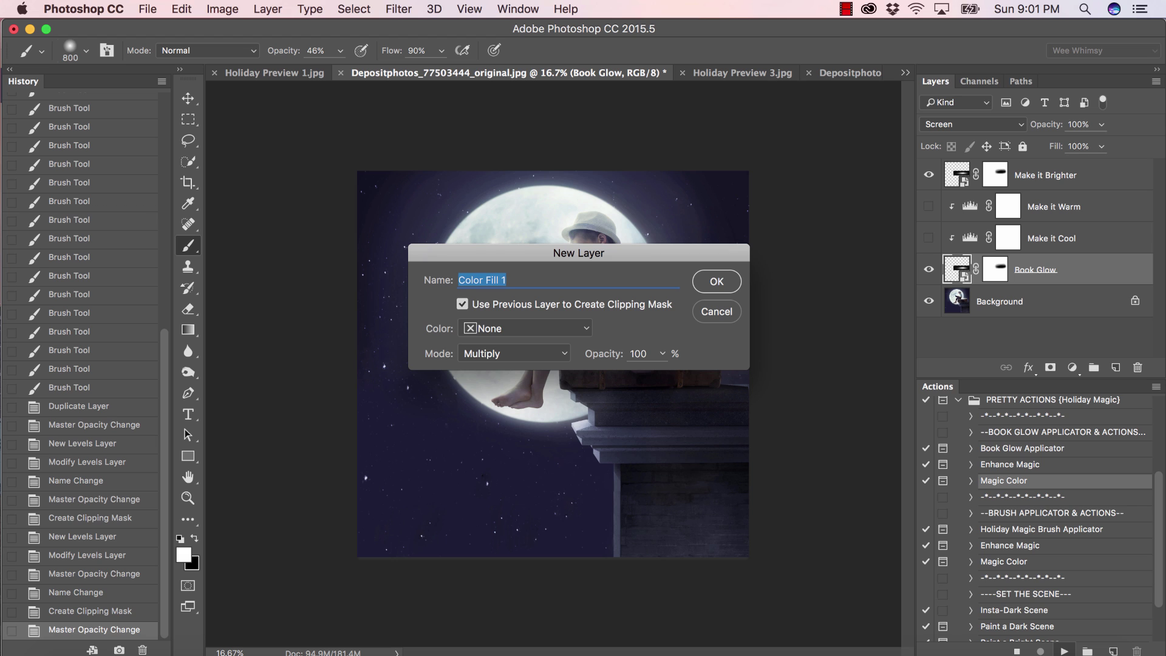
key(Return)
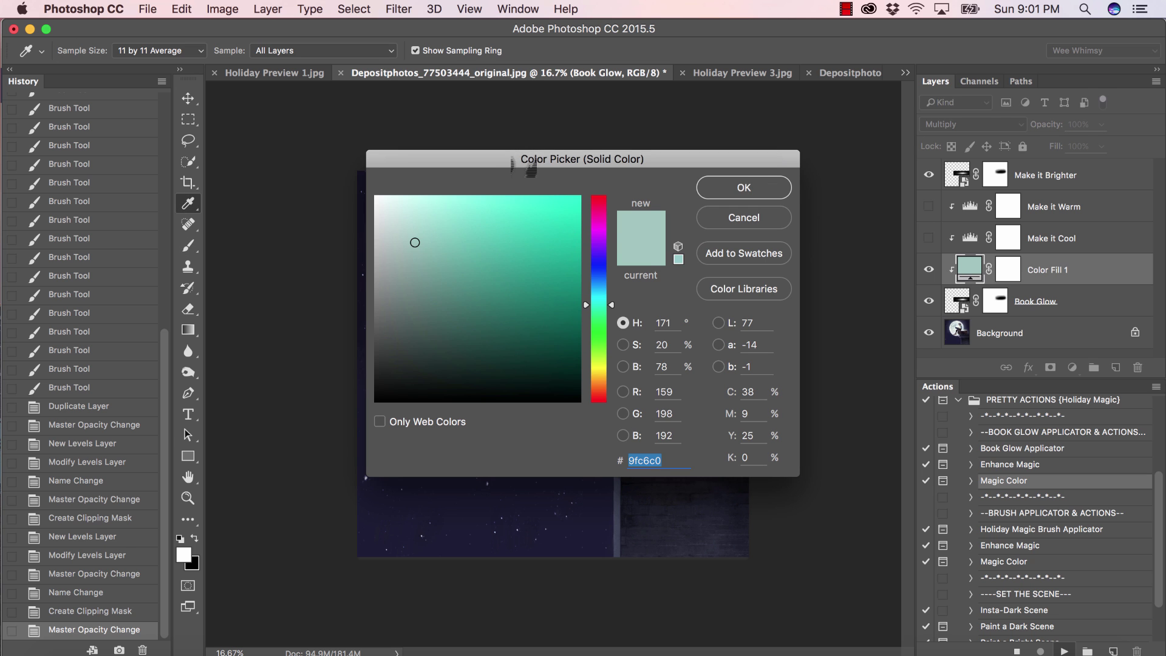
Try different teal shades on the suitcase glow and apply the colour #9fc6c0
drag(532, 163, 931, 101)
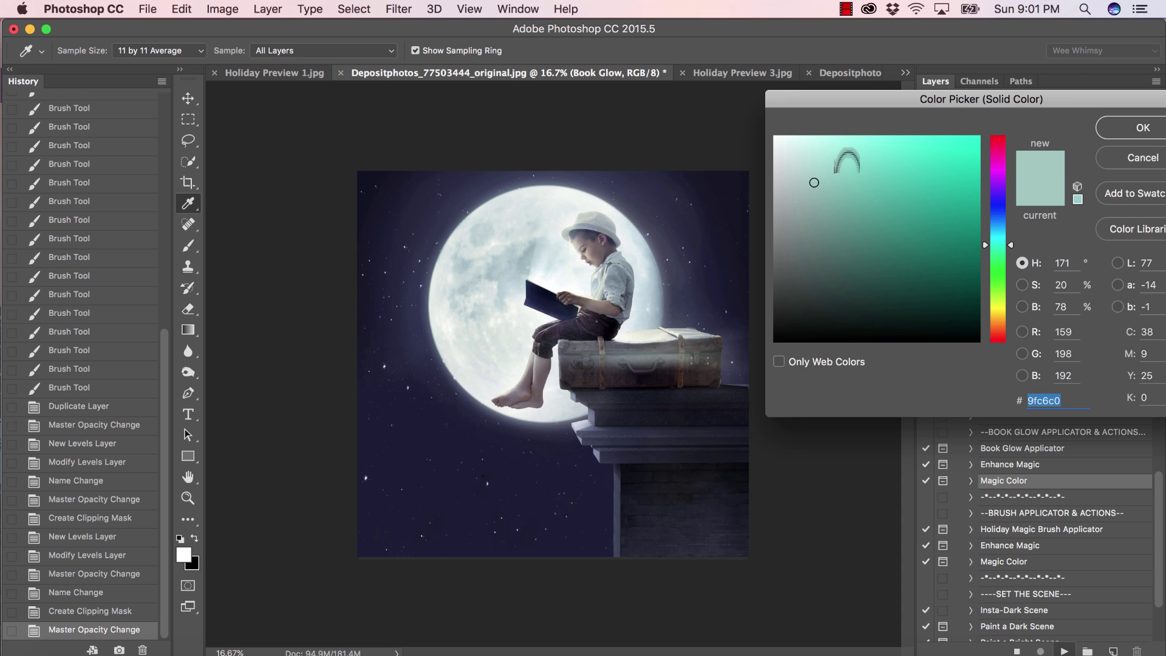
click(842, 154)
drag(843, 154, 817, 233)
click(838, 144)
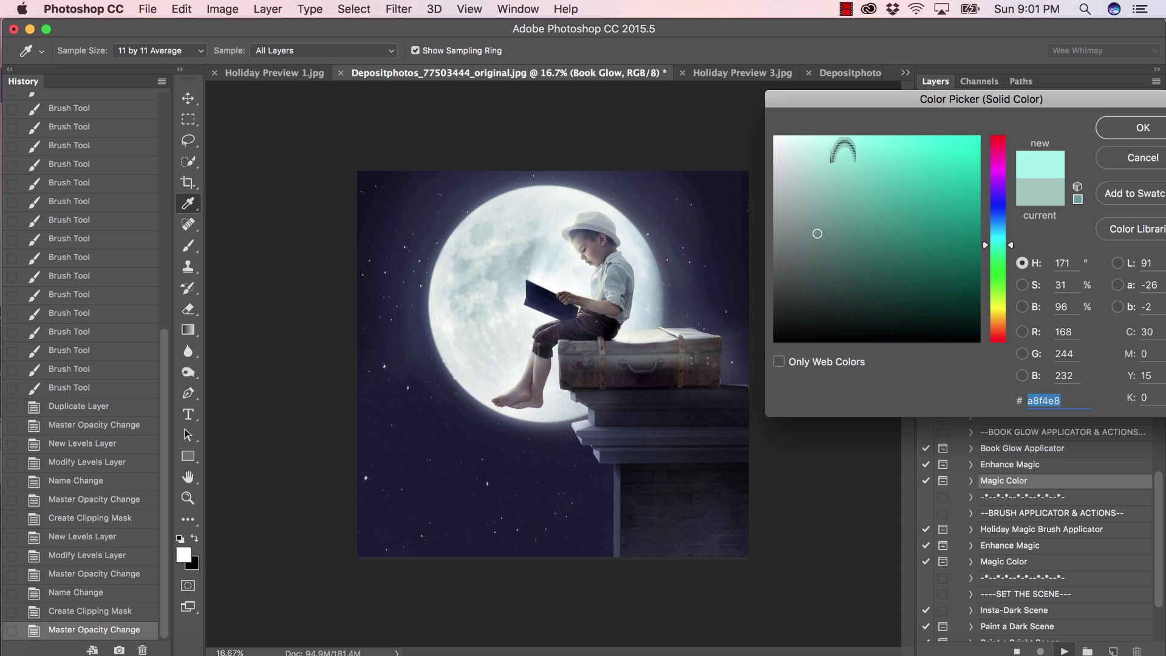
click(837, 186)
drag(838, 186, 814, 182)
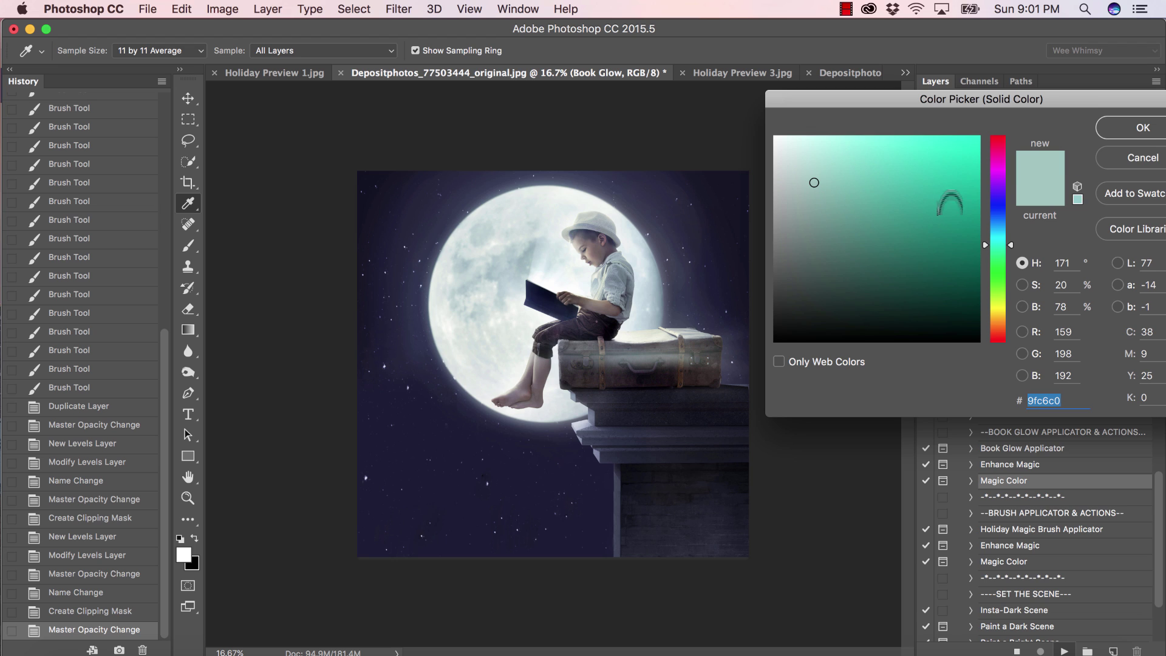
key(Return)
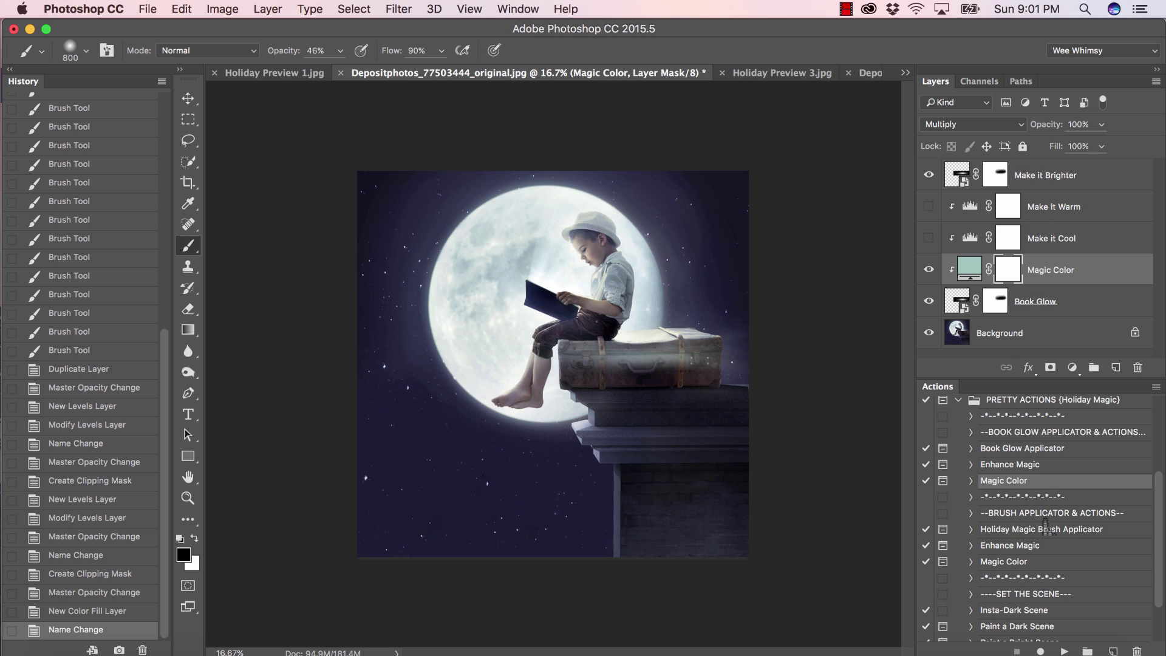
Run the Holiday Magic Brush Applicator action to add a Paint Magic Here layer
click(1025, 535)
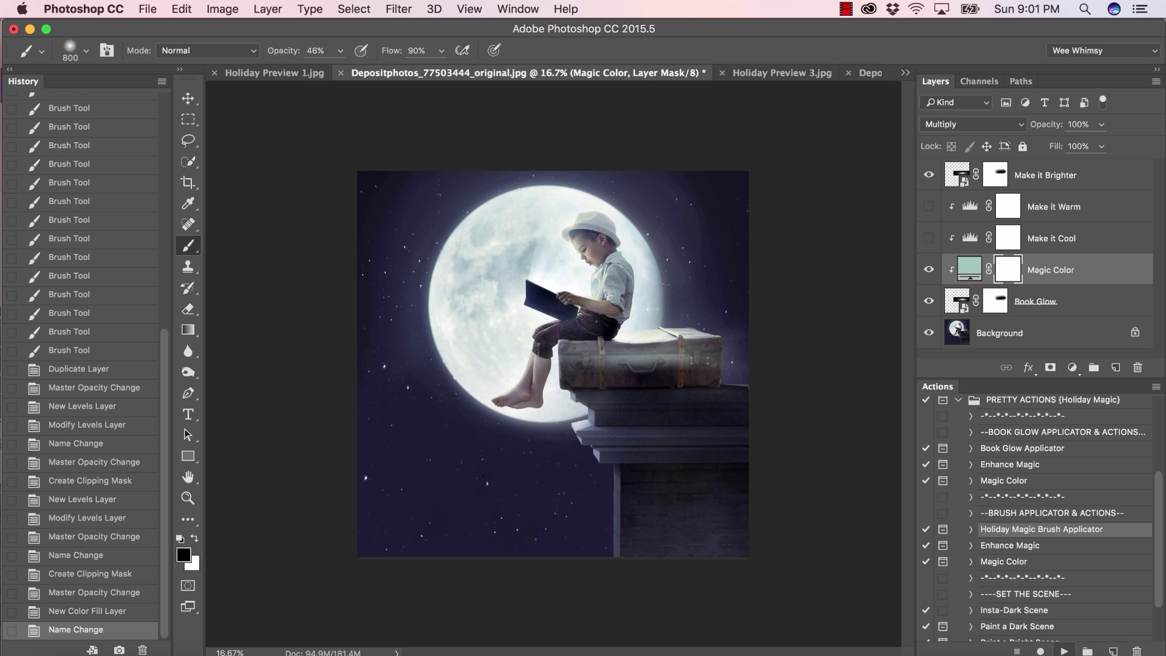
click(1064, 651)
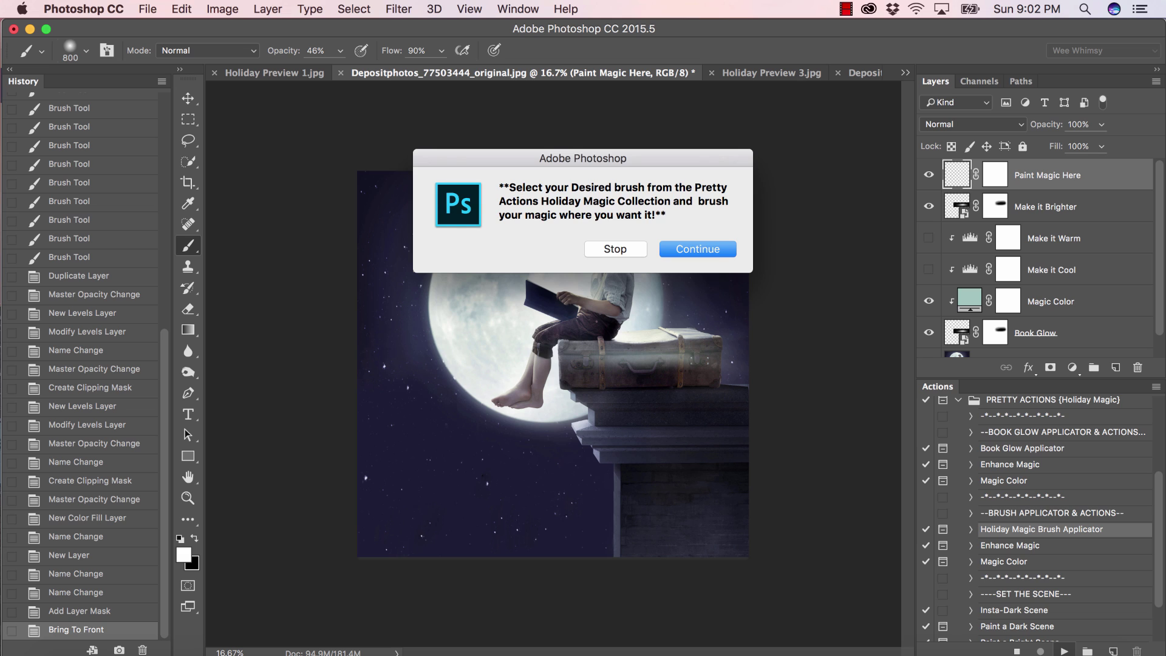
click(702, 247)
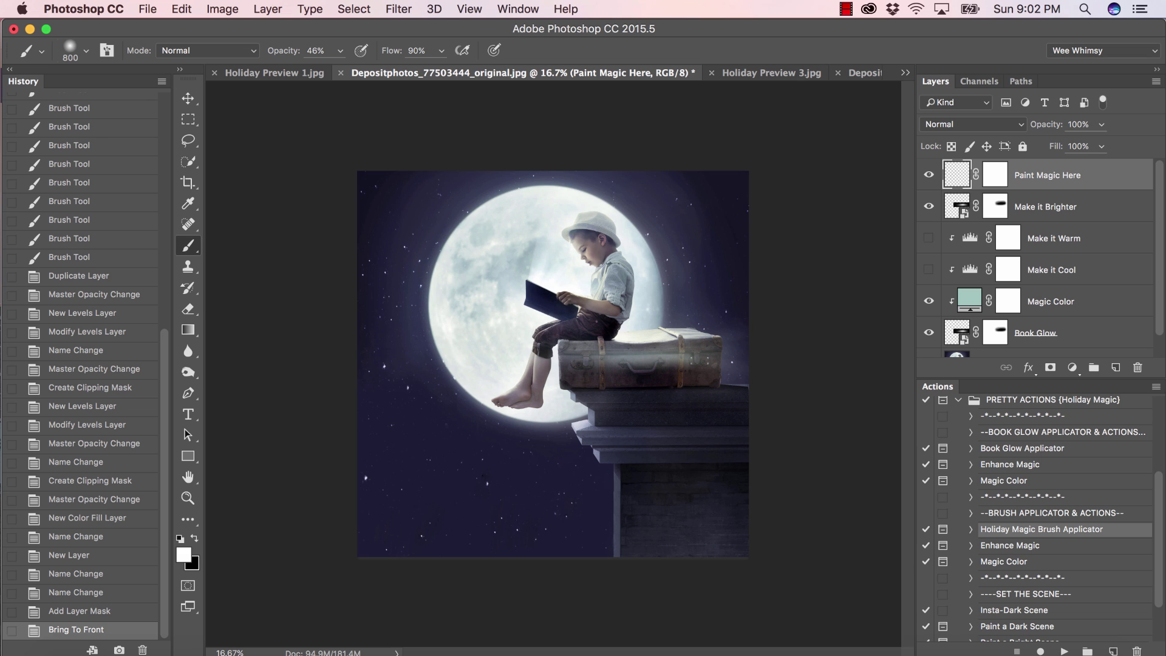
Choose the 400 px star sparkle brush, reduce it to 300 px, and paint small sparkles above the moon and by the boy's hat
click(86, 50)
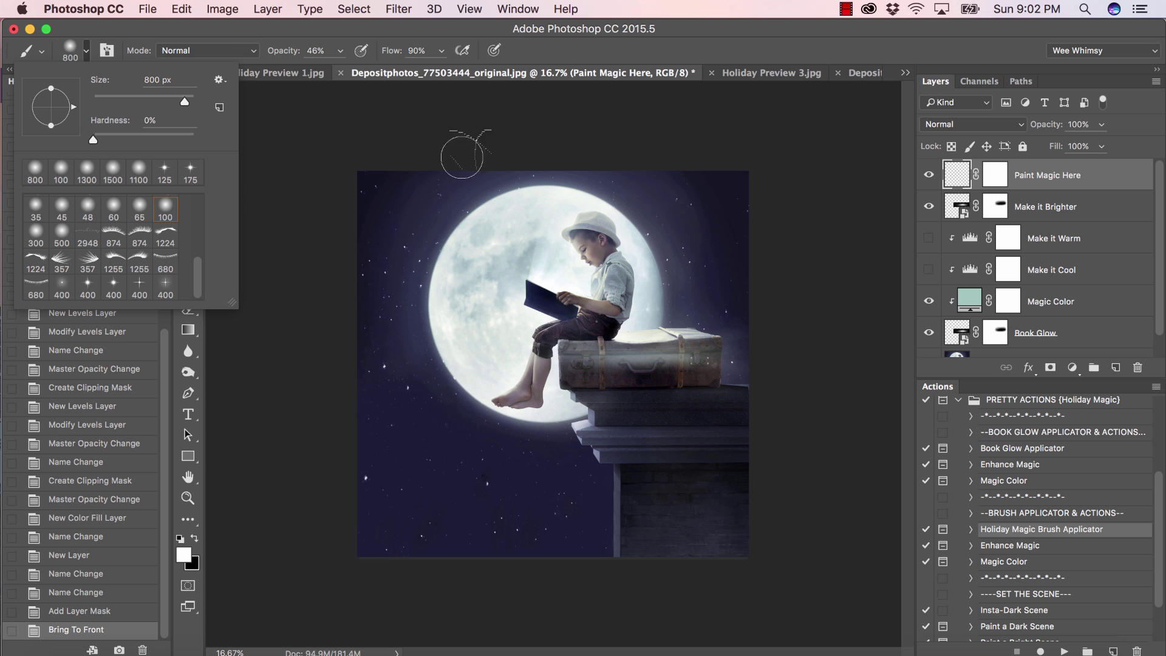
click(90, 289)
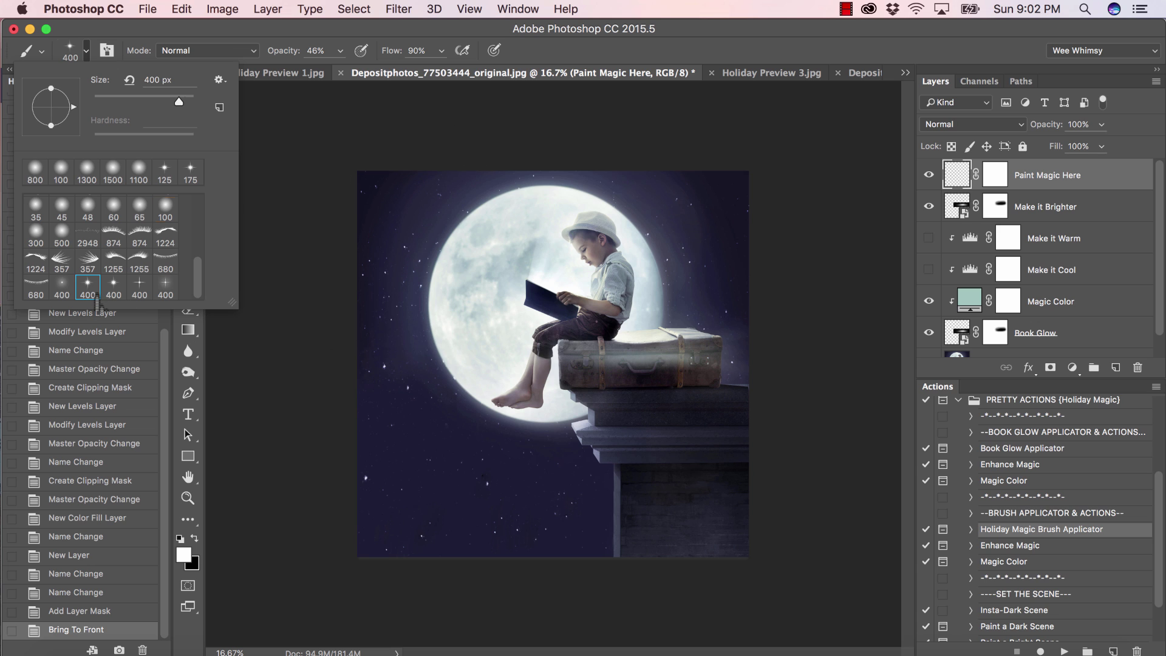
click(294, 156)
click(372, 162)
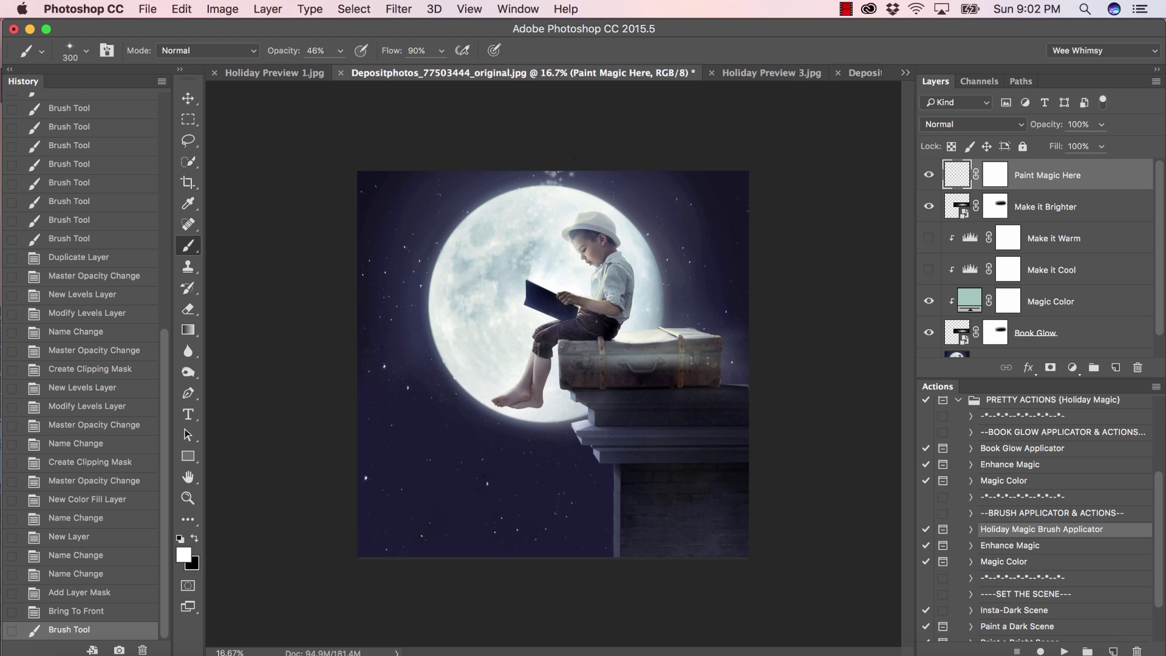
drag(608, 209, 633, 212)
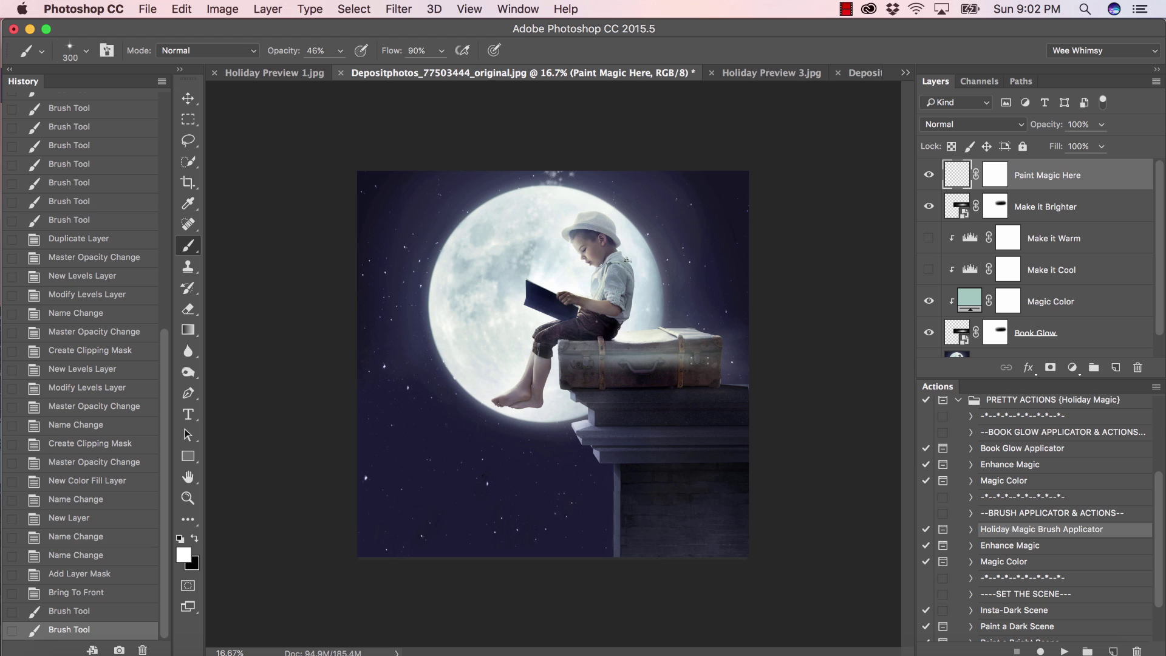
mouse_move(624, 258)
mouse_down()
mouse_move(613, 268)
mouse_move(659, 202)
mouse_move(746, 184)
mouse_move(789, 241)
mouse_up()
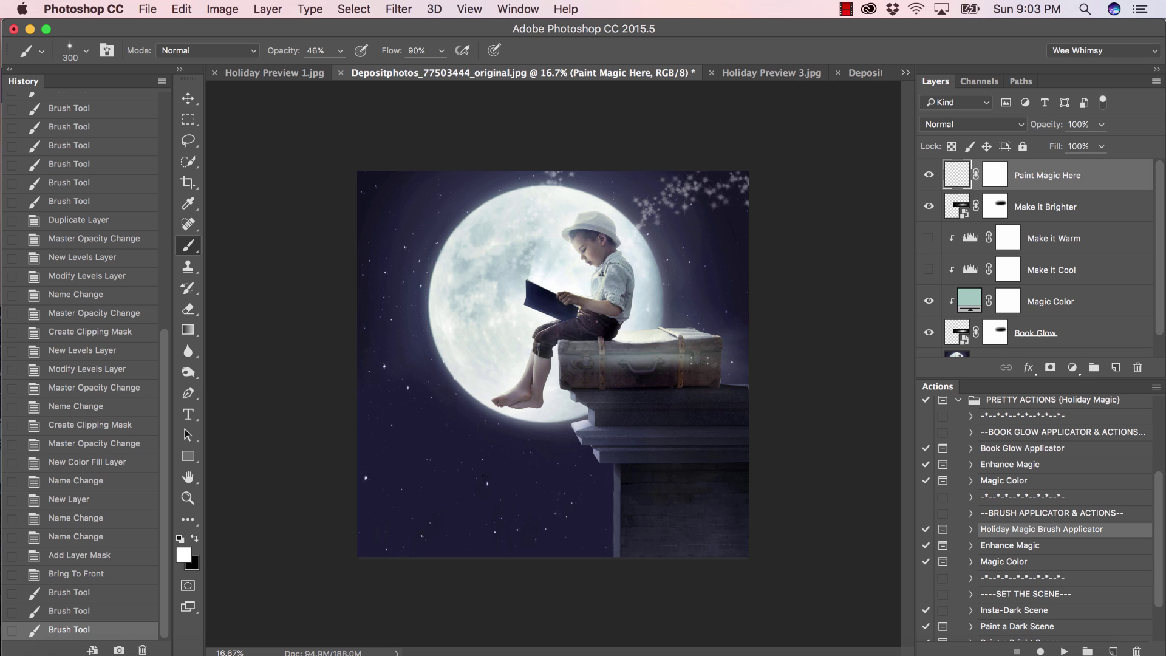
click(113, 611)
click(112, 592)
click(113, 574)
click(112, 593)
click(112, 611)
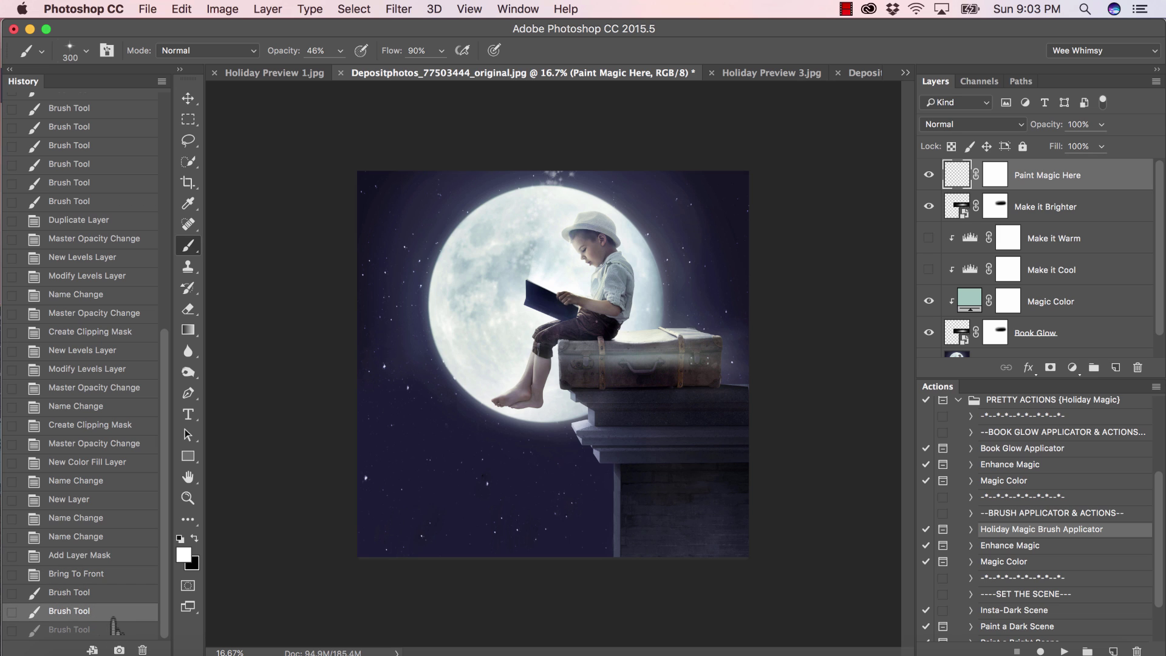
Raise the brush opacity to 91% and paint a 250 px star trail from the boy's hat across the upper sky to the photo's edge
click(340, 50)
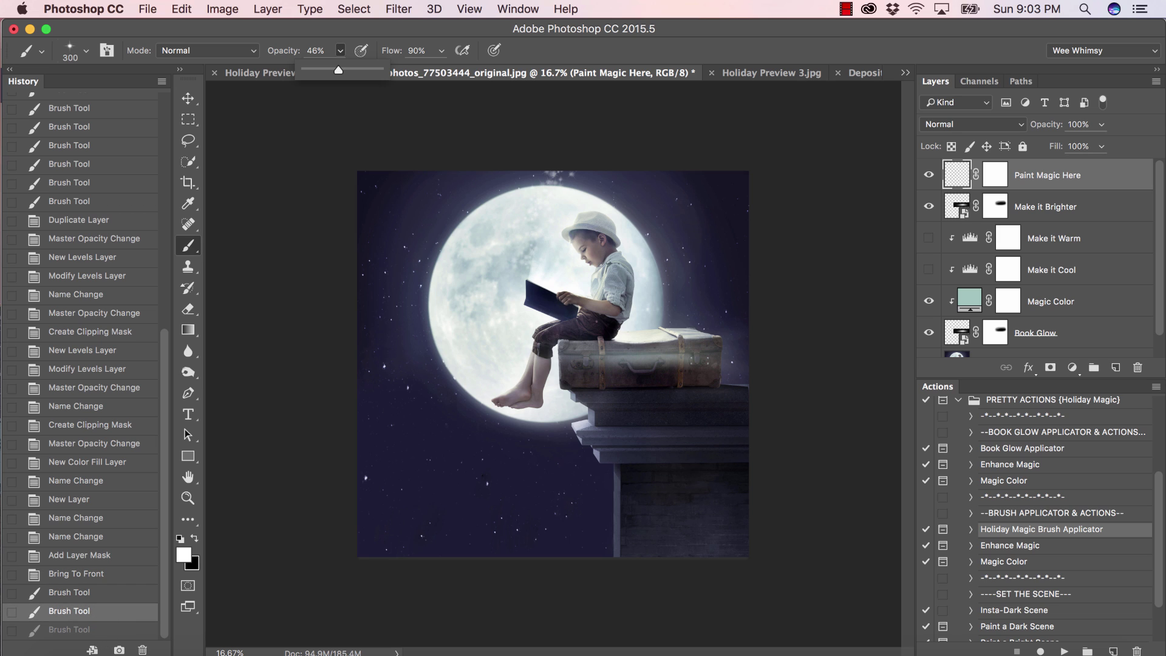
drag(338, 70, 373, 70)
key(super+z)
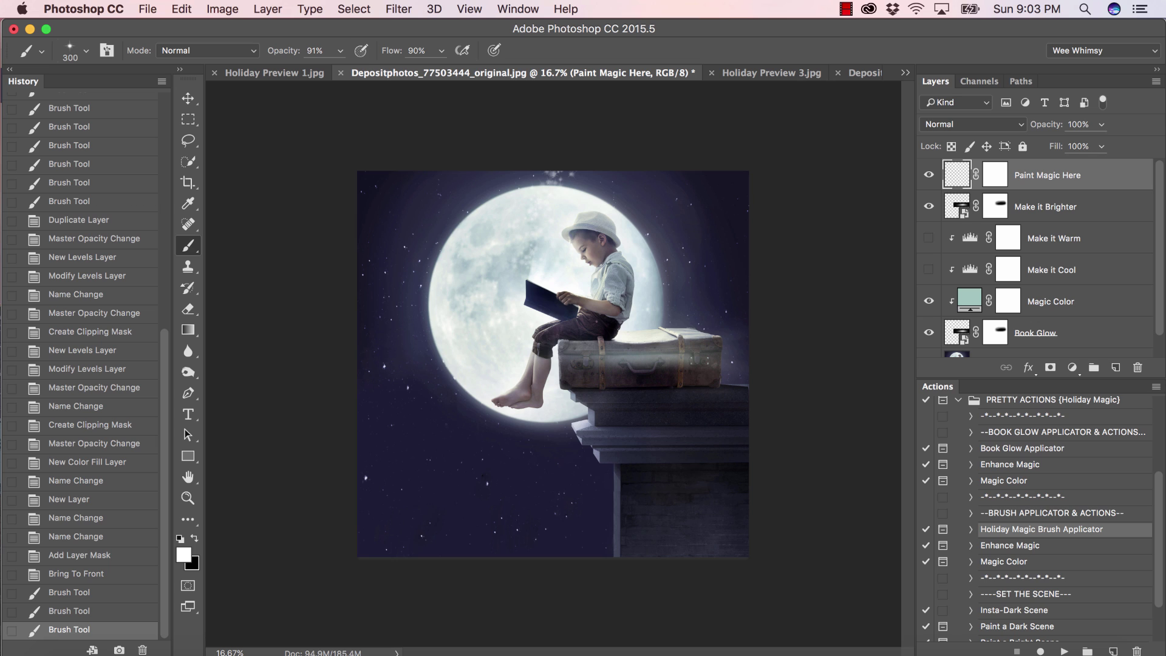
mouse_move(636, 265)
mouse_down()
mouse_move(675, 204)
mouse_move(751, 194)
mouse_up()
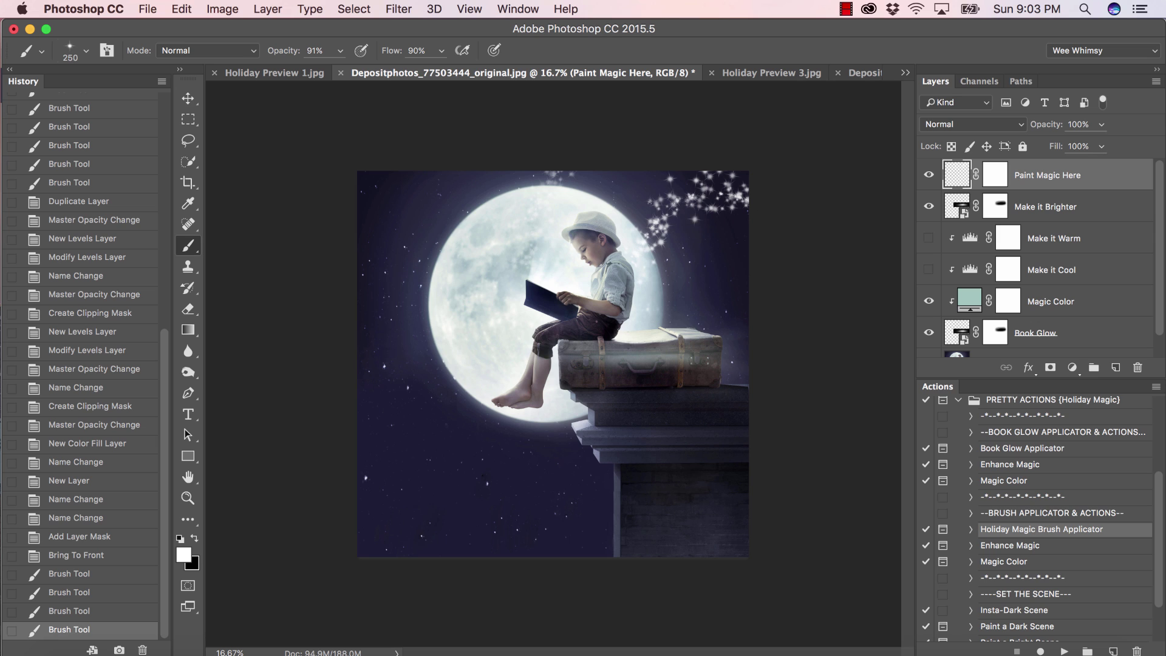
key(super+z)
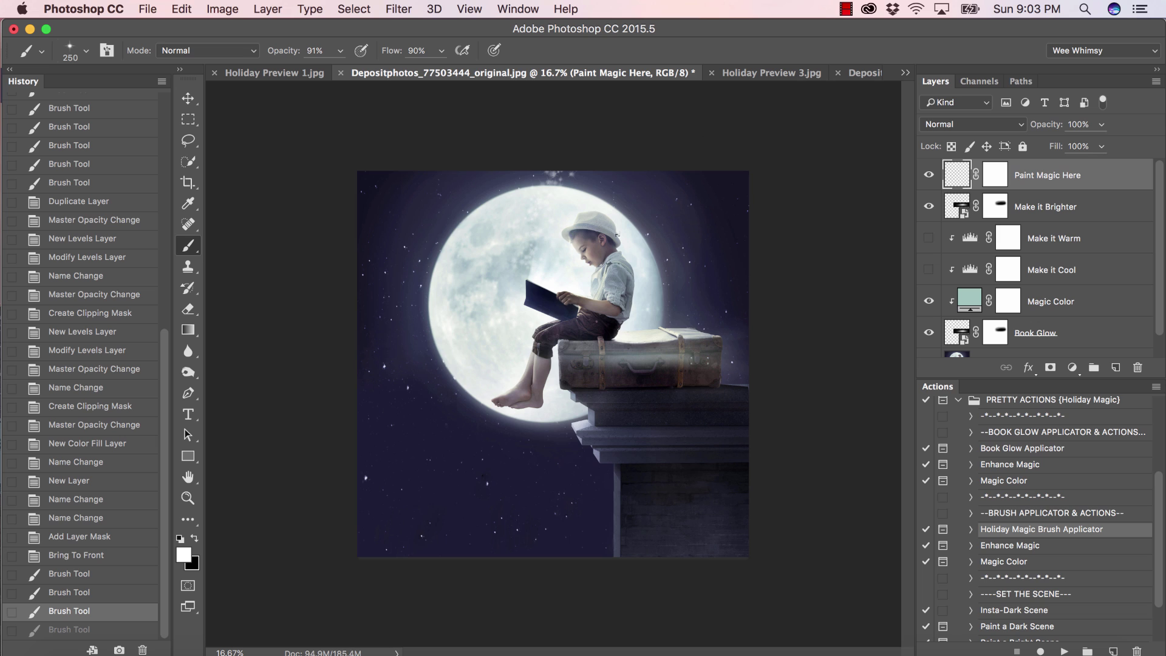
mouse_move(601, 238)
mouse_down()
mouse_move(647, 173)
mouse_move(746, 192)
mouse_up()
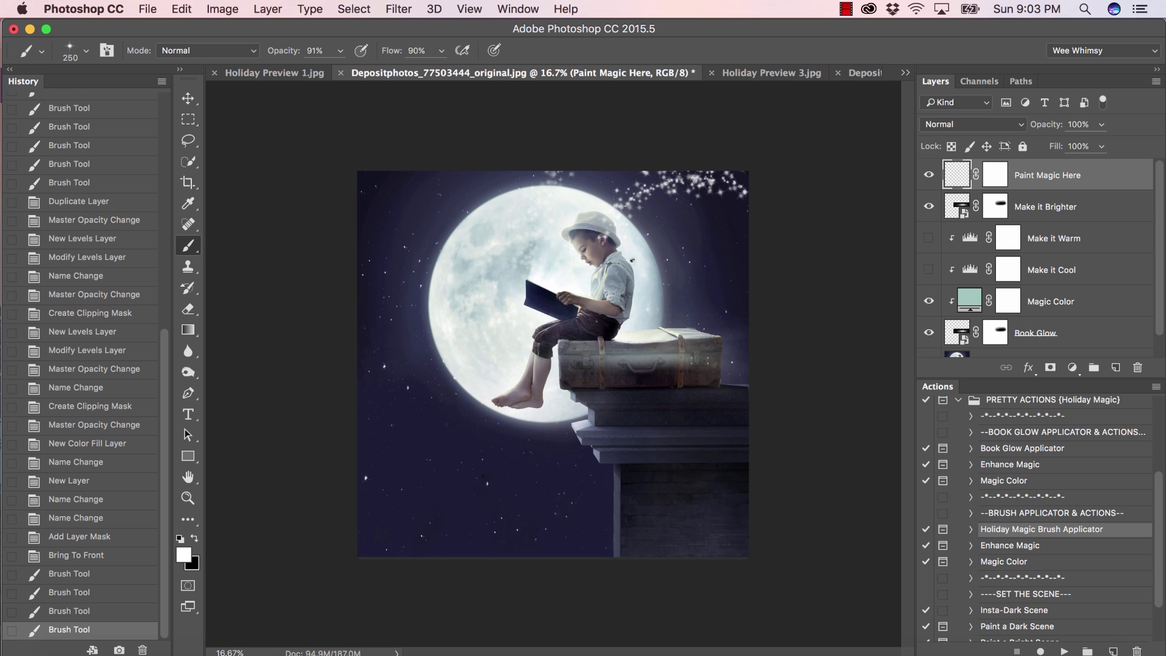
Paint a star trail that swirls from the boy's hat around the suitcase and column, back to the suitcase front
mouse_move(633, 259)
mouse_down()
mouse_move(693, 249)
mouse_move(717, 274)
mouse_move(741, 368)
mouse_move(728, 423)
mouse_move(665, 462)
mouse_move(627, 421)
mouse_move(641, 388)
mouse_up()
key(super+z)
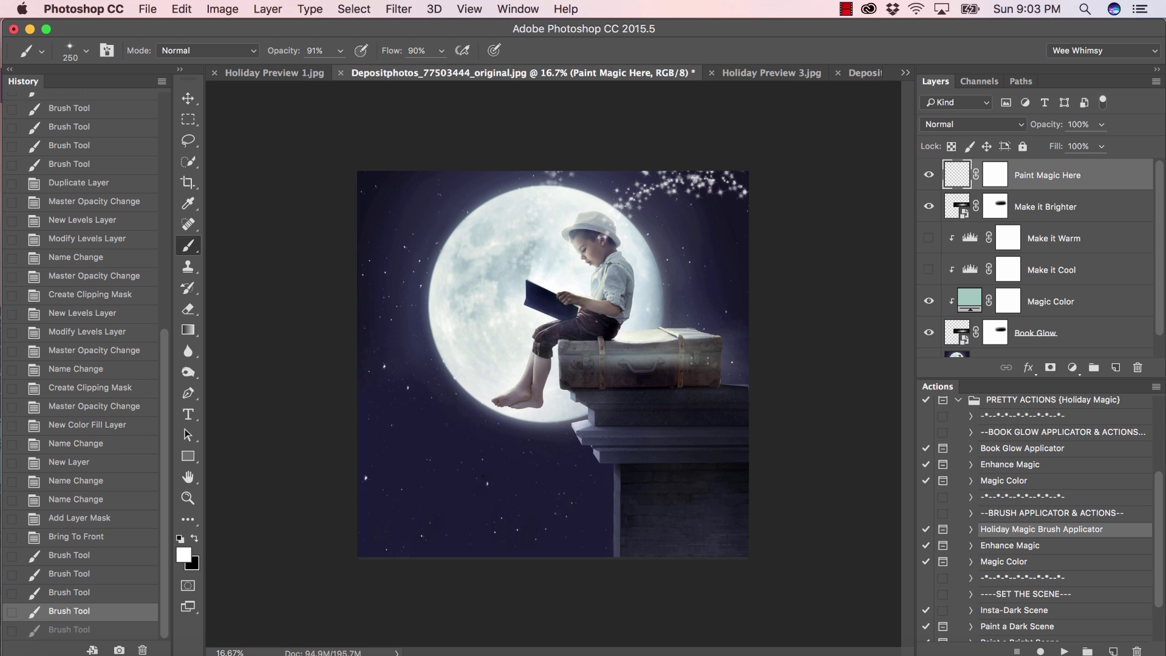
mouse_move(632, 255)
mouse_down()
mouse_move(690, 250)
mouse_move(732, 299)
mouse_move(720, 428)
mouse_move(698, 454)
mouse_move(659, 456)
mouse_move(648, 386)
mouse_up()
key(super+z)
mouse_move(626, 240)
mouse_down()
mouse_move(703, 256)
mouse_move(732, 295)
mouse_move(743, 358)
mouse_move(726, 423)
mouse_move(668, 479)
mouse_move(611, 492)
mouse_move(571, 481)
mouse_move(563, 451)
mouse_move(574, 424)
mouse_move(637, 362)
mouse_up()
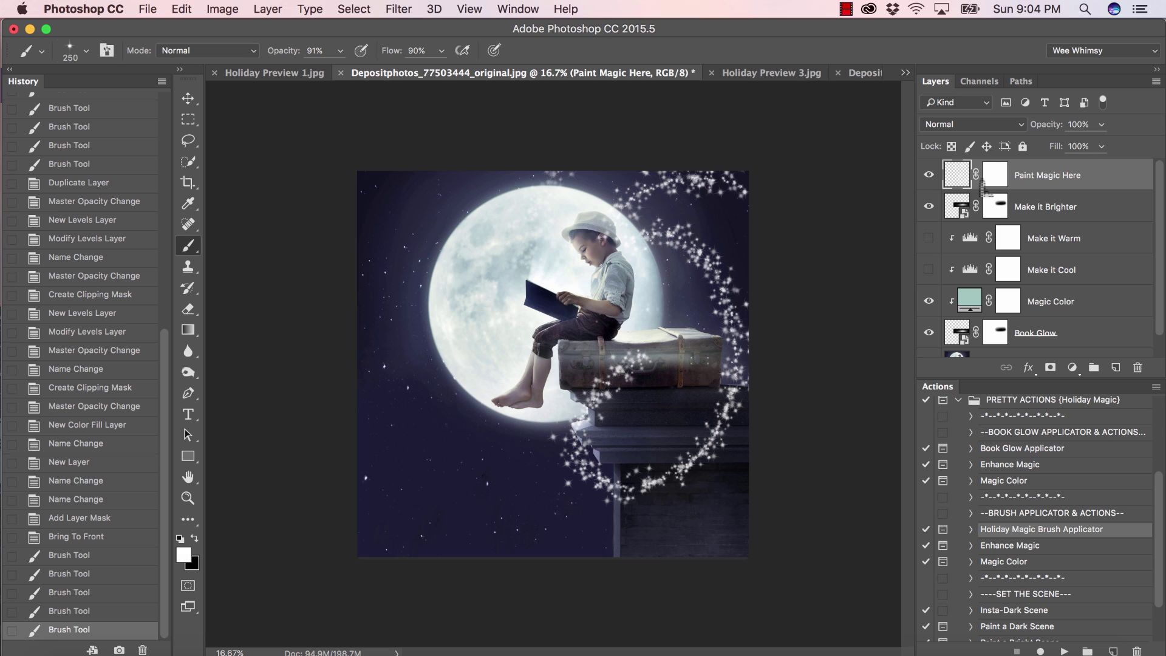
Paint black on the Paint Magic Here mask with a soft round brush reduced to 250 px to remove the stars over the boy's hat and head
click(999, 182)
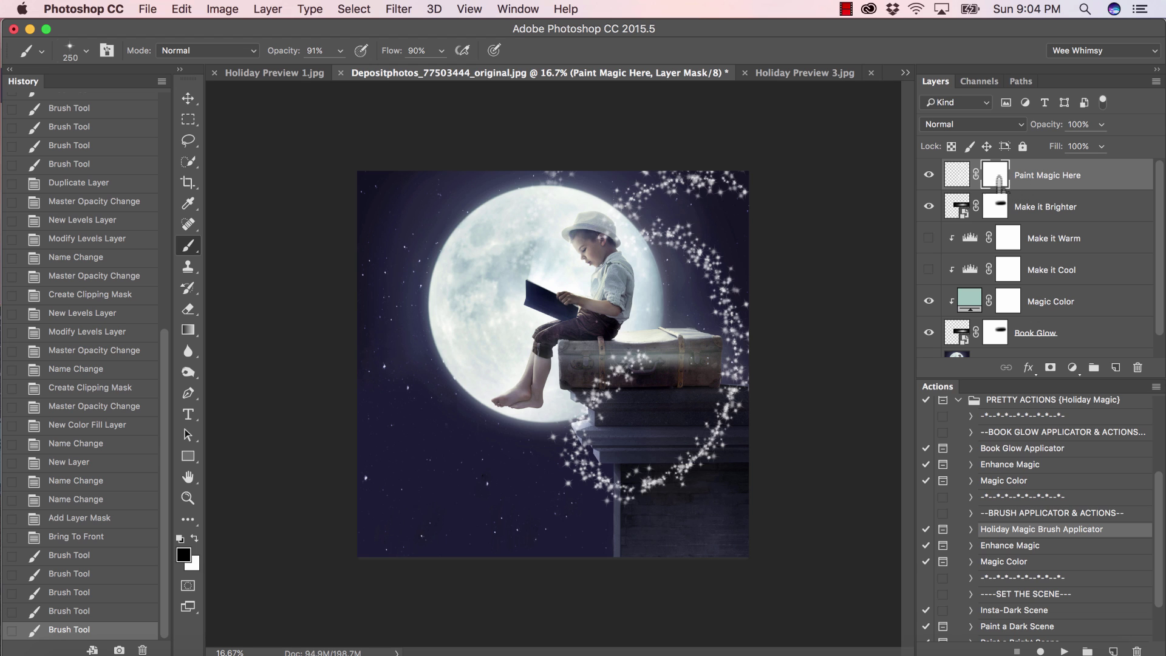
click(86, 50)
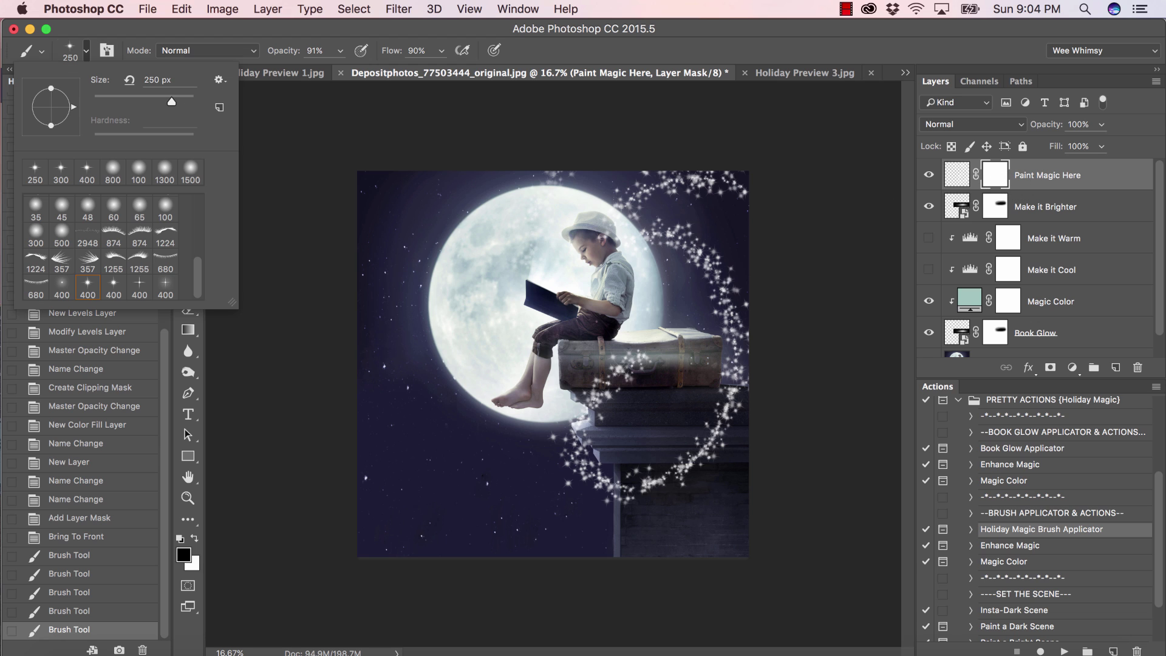
click(164, 170)
click(338, 117)
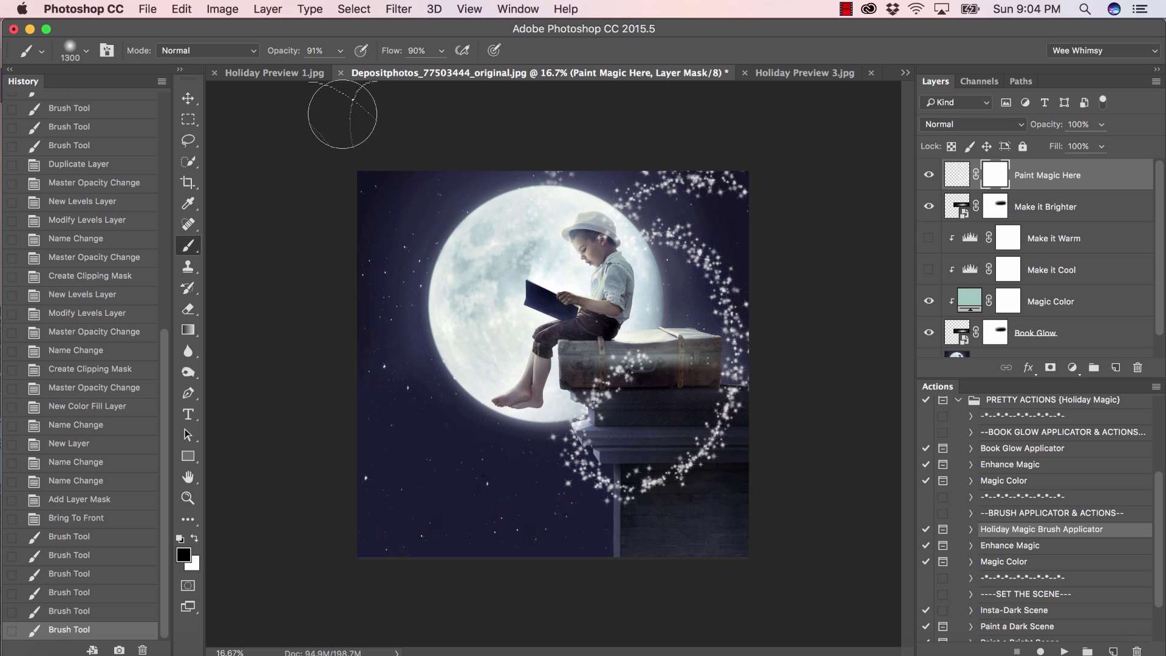
key(bracketleft)
key(bracketleft)
key(bracketleft)
key(bracketleft)
key(bracketleft)
key(bracketleft)
key(bracketleft)
key(bracketleft)
key(bracketleft)
key(bracketleft)
key(bracketleft)
click(600, 240)
click(601, 240)
click(600, 240)
click(600, 240)
click(604, 239)
click(604, 240)
click(604, 240)
click(604, 239)
click(602, 235)
click(603, 233)
click(605, 233)
click(613, 242)
click(614, 240)
click(605, 224)
click(603, 237)
click(599, 224)
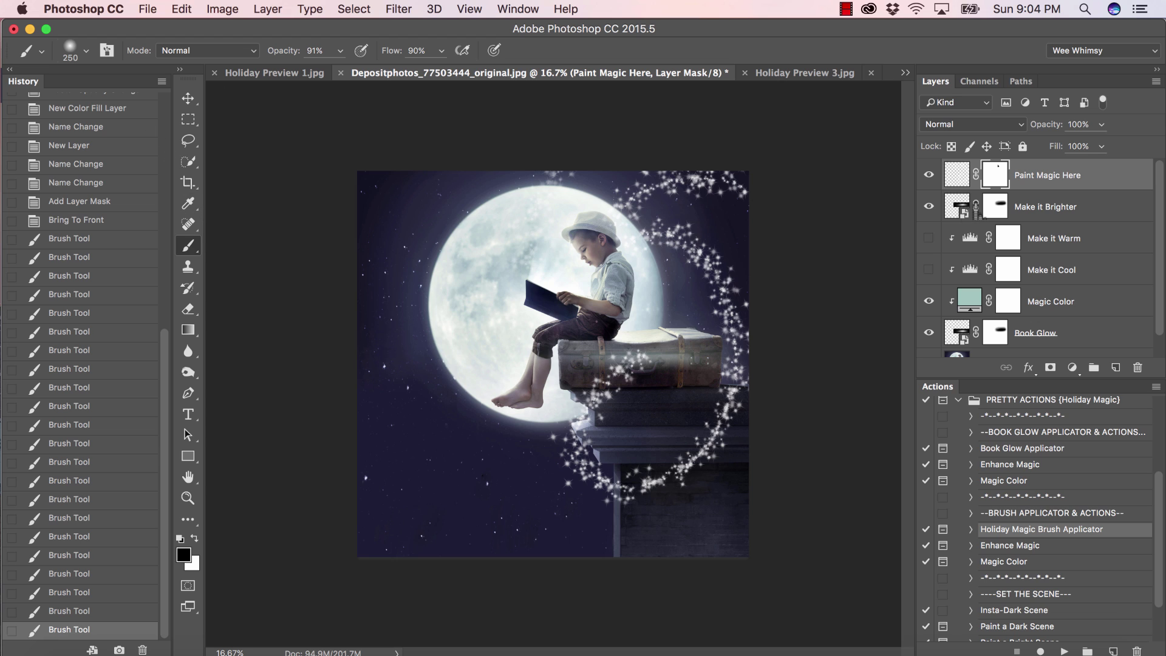
Paint soft sparkle dust over the upper sky trail on the Paint Magic Here layer with the 400 px dust brush at 53% opacity
click(963, 182)
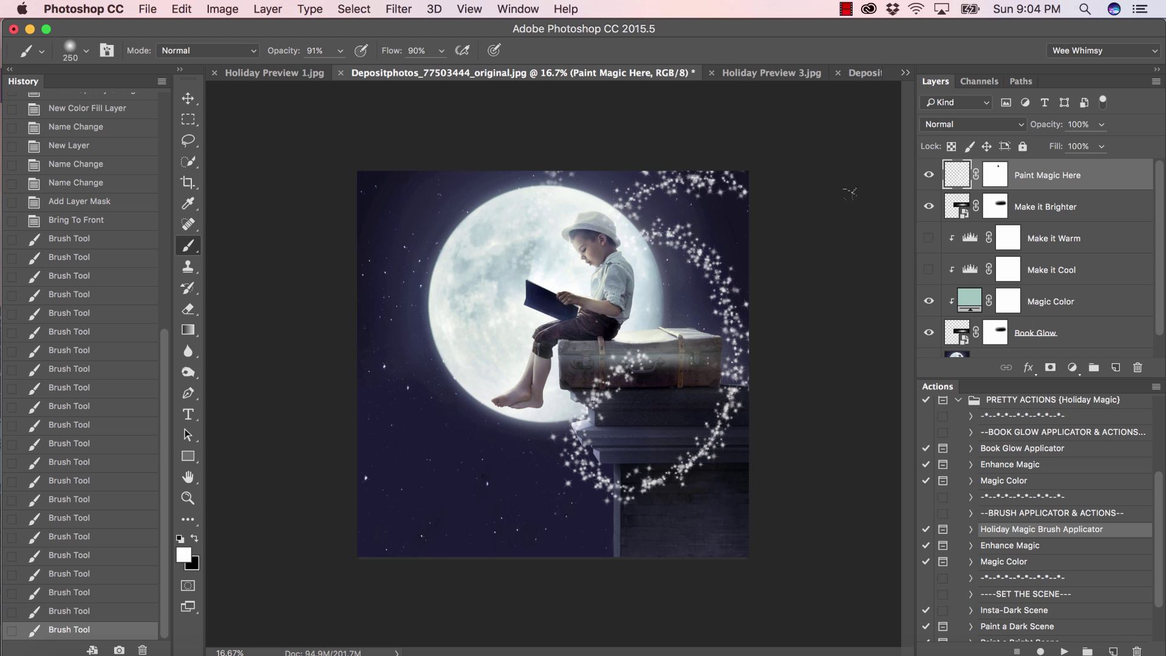
click(86, 50)
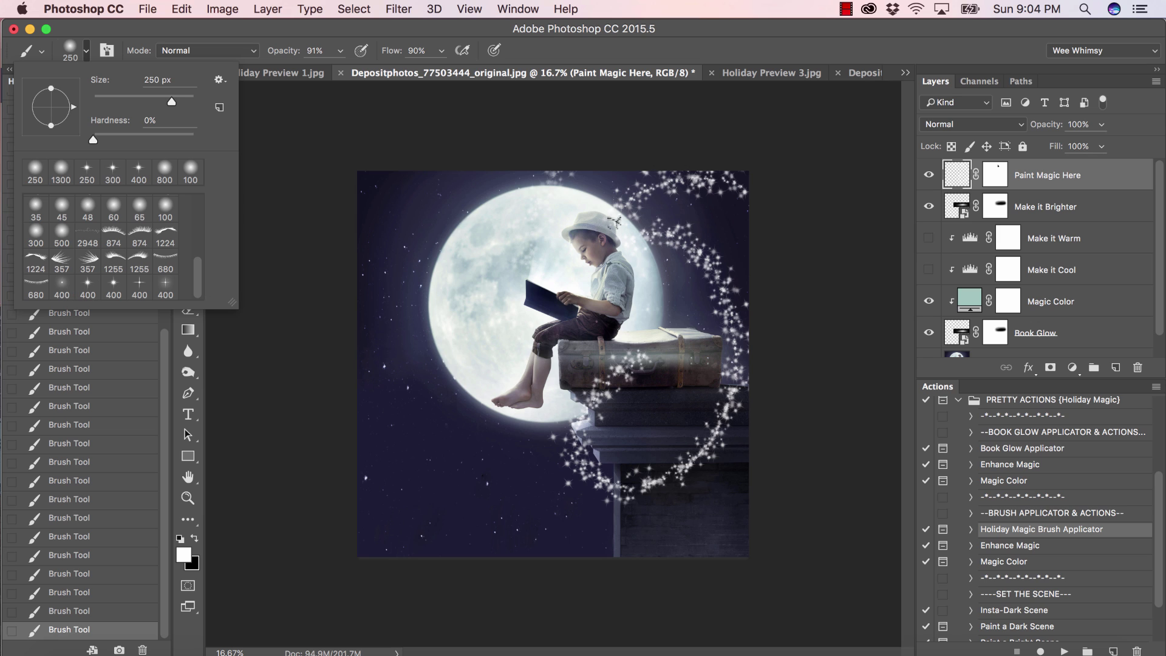
click(71, 283)
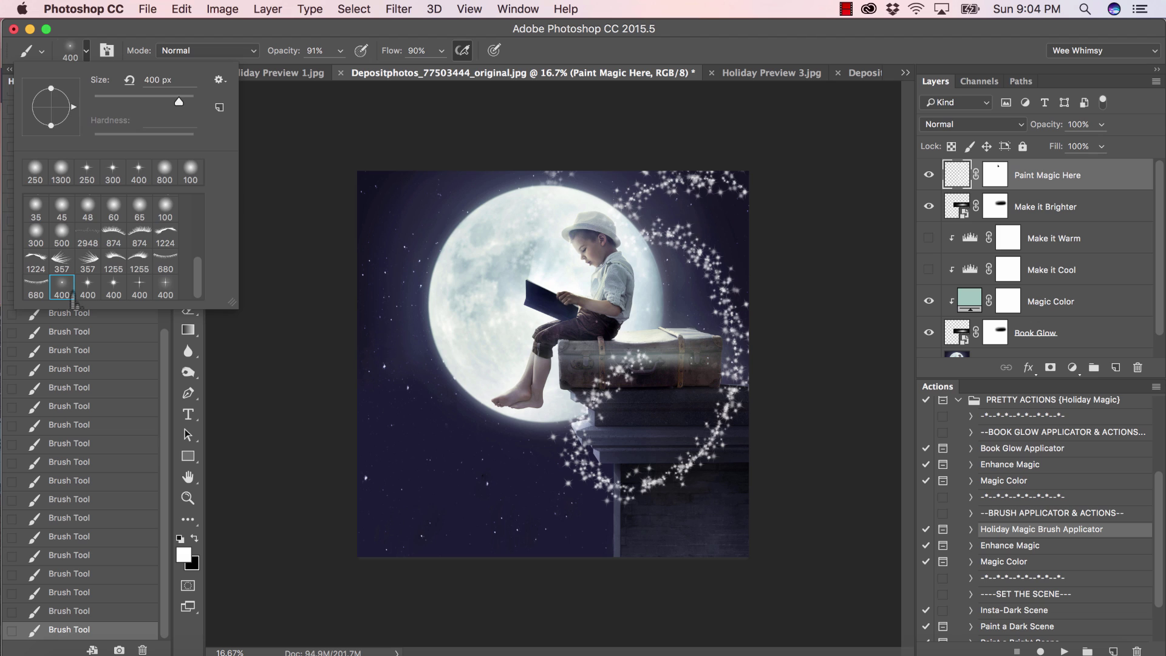
key(Return)
click(340, 50)
drag(344, 70, 311, 70)
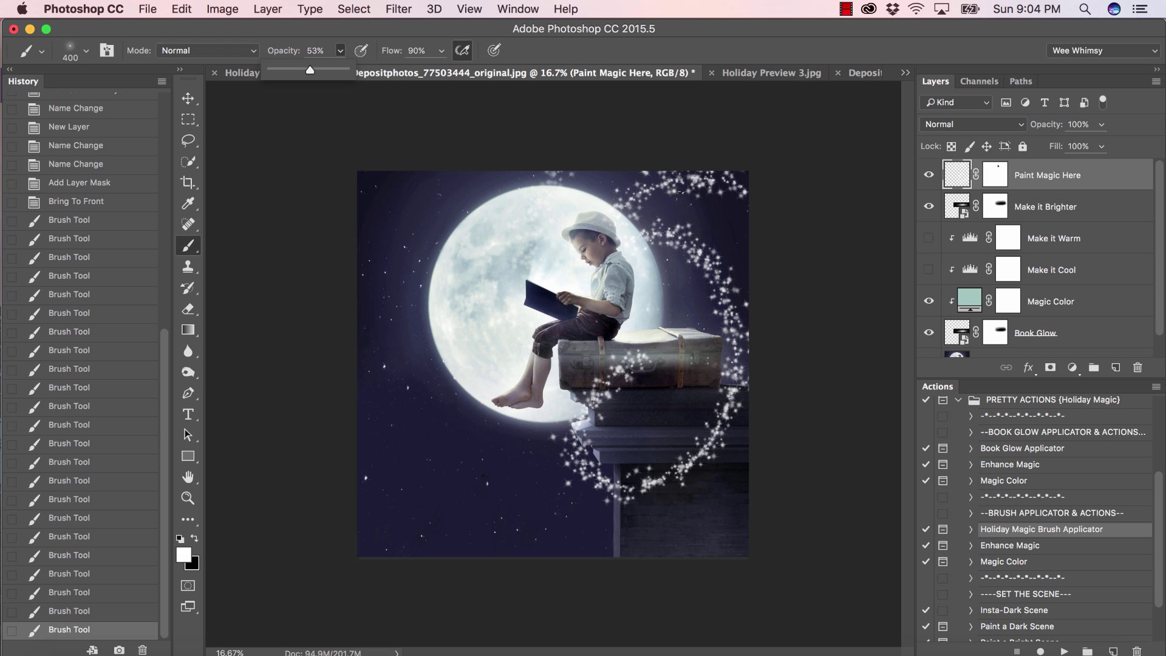
key(Return)
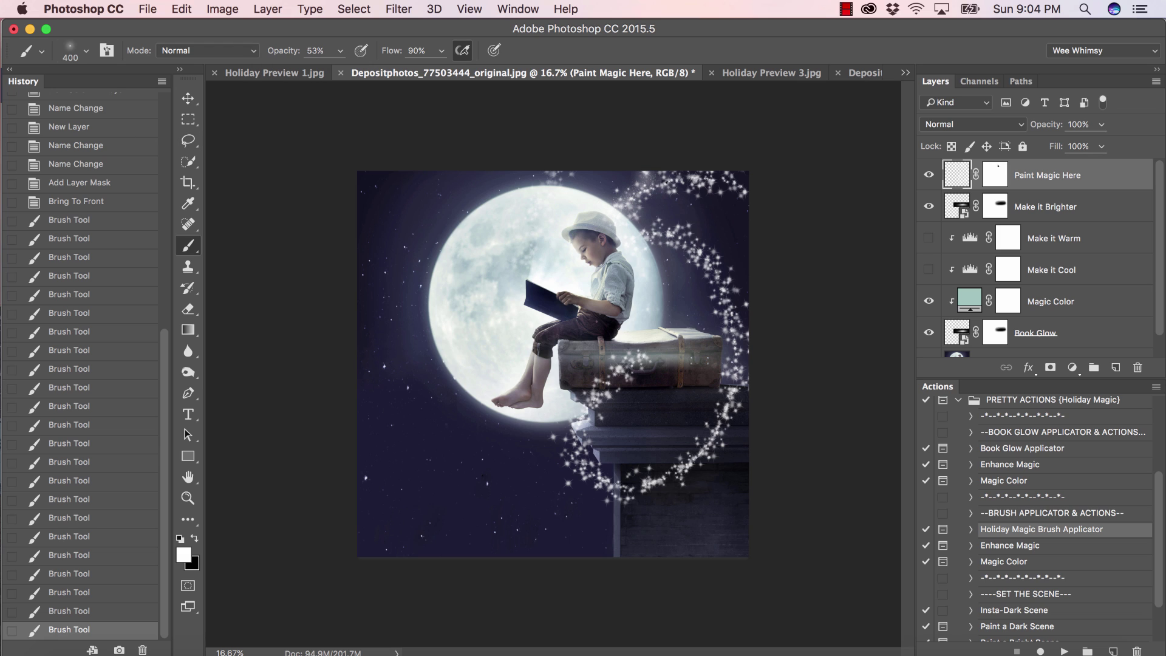
click(741, 182)
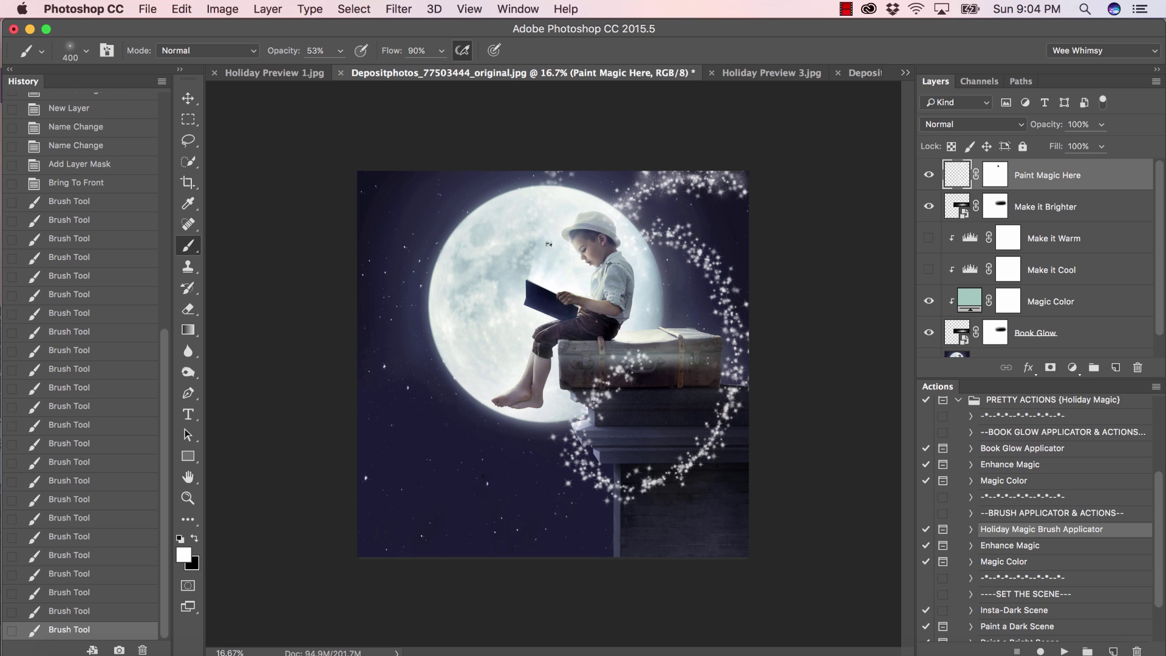
drag(553, 181, 582, 179)
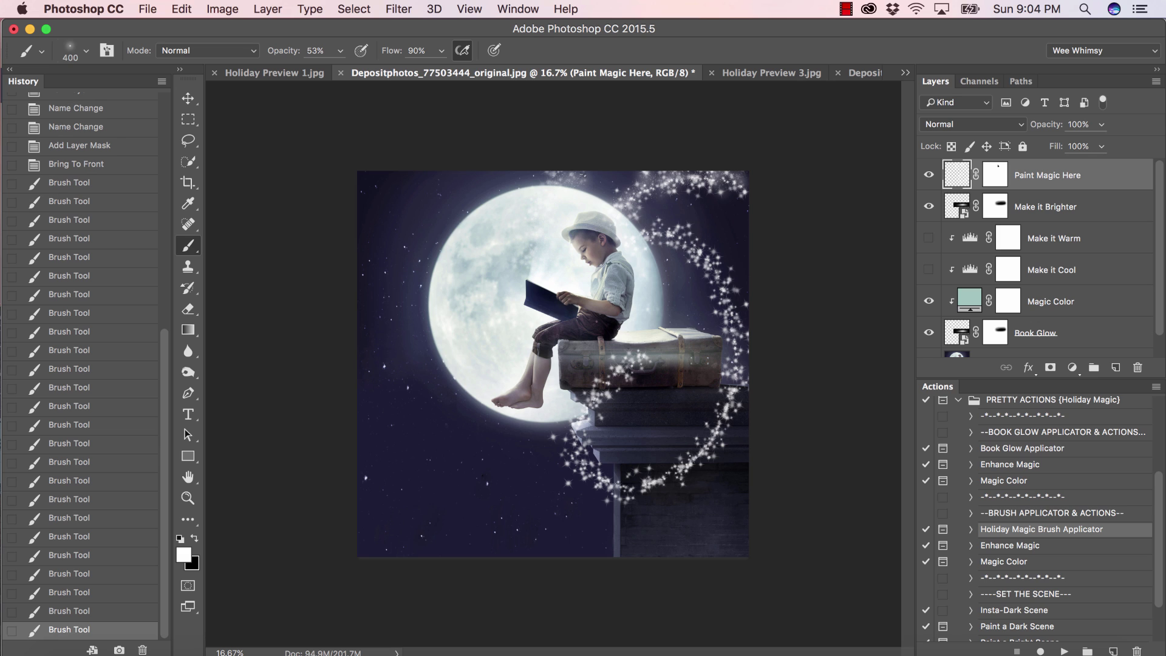
Paint sparkle dust along the swirl around the suitcase and column, stepping back past the last stroke
mouse_move(645, 248)
mouse_down()
mouse_move(703, 273)
mouse_move(735, 352)
mouse_move(679, 464)
mouse_move(645, 484)
mouse_up()
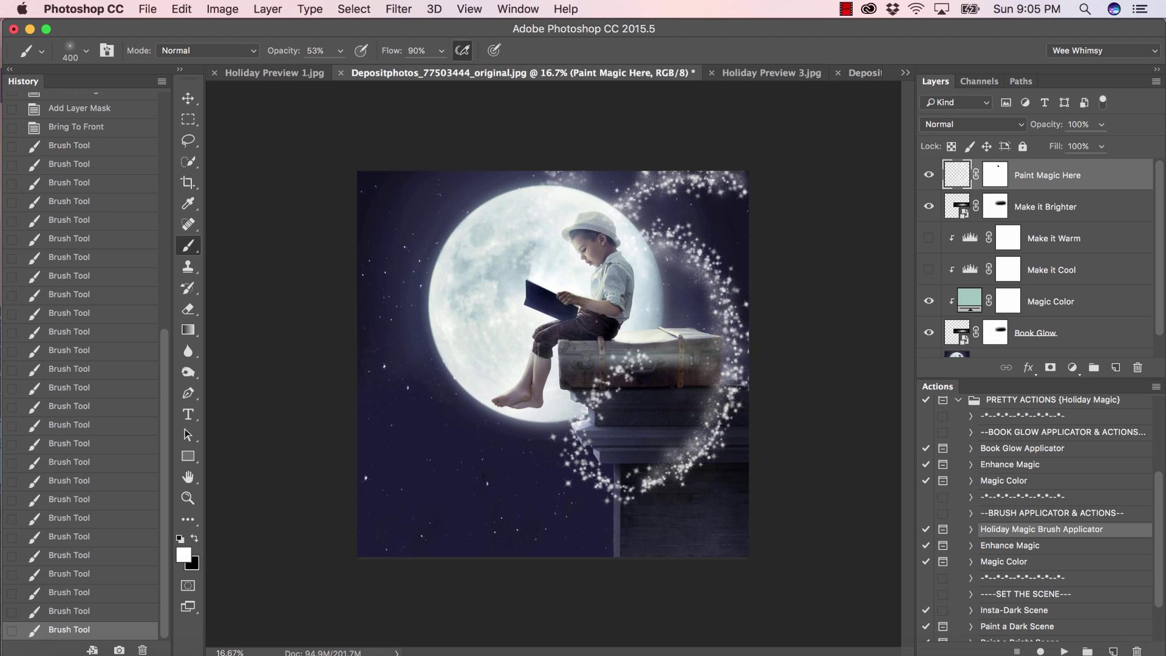
key(super+z)
mouse_move(734, 333)
mouse_down()
mouse_move(692, 463)
mouse_move(648, 486)
mouse_move(598, 486)
mouse_move(577, 457)
mouse_move(590, 395)
mouse_move(633, 358)
mouse_up()
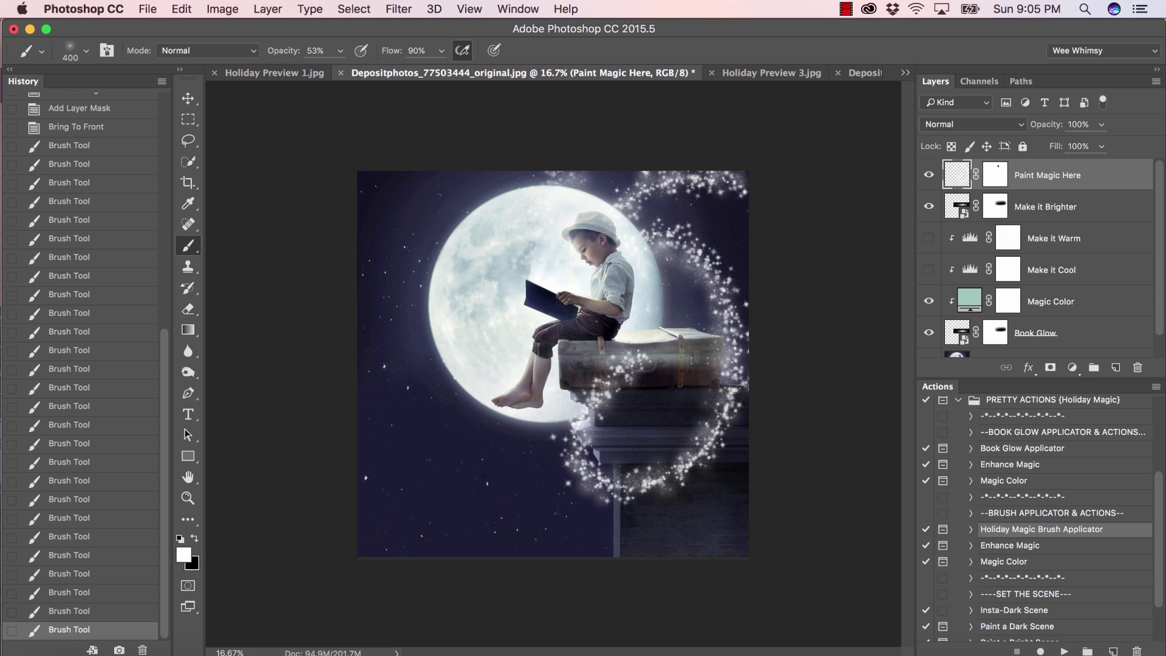
mouse_move(650, 236)
mouse_down()
mouse_move(685, 250)
mouse_move(729, 311)
mouse_up()
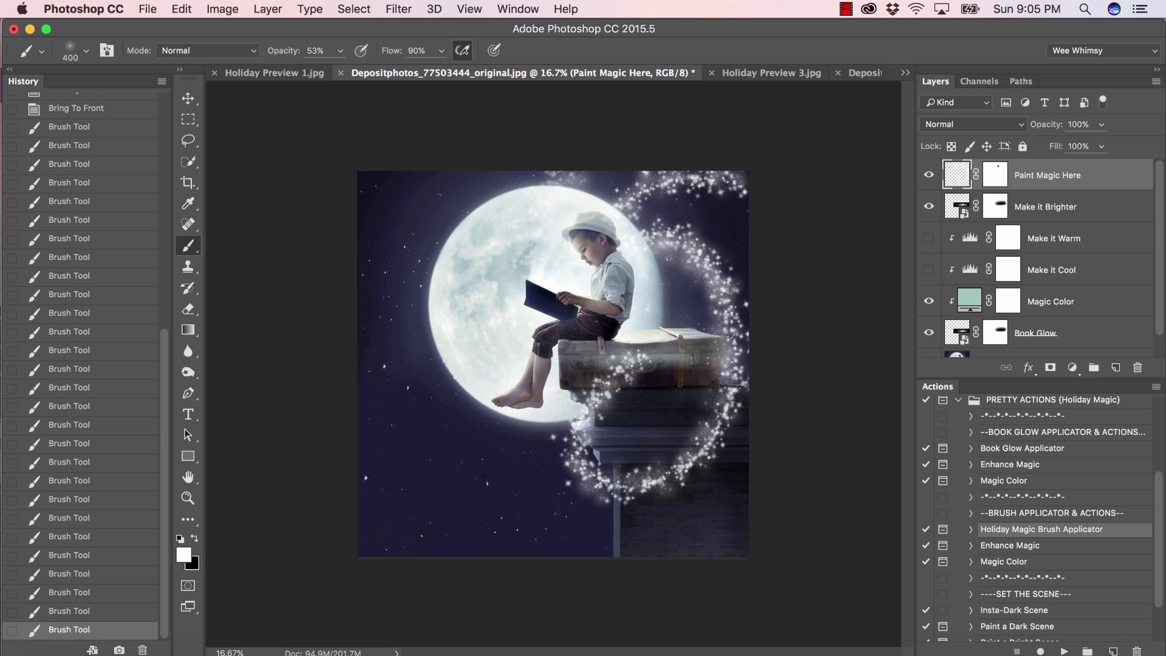
drag(729, 413, 662, 517)
click(111, 612)
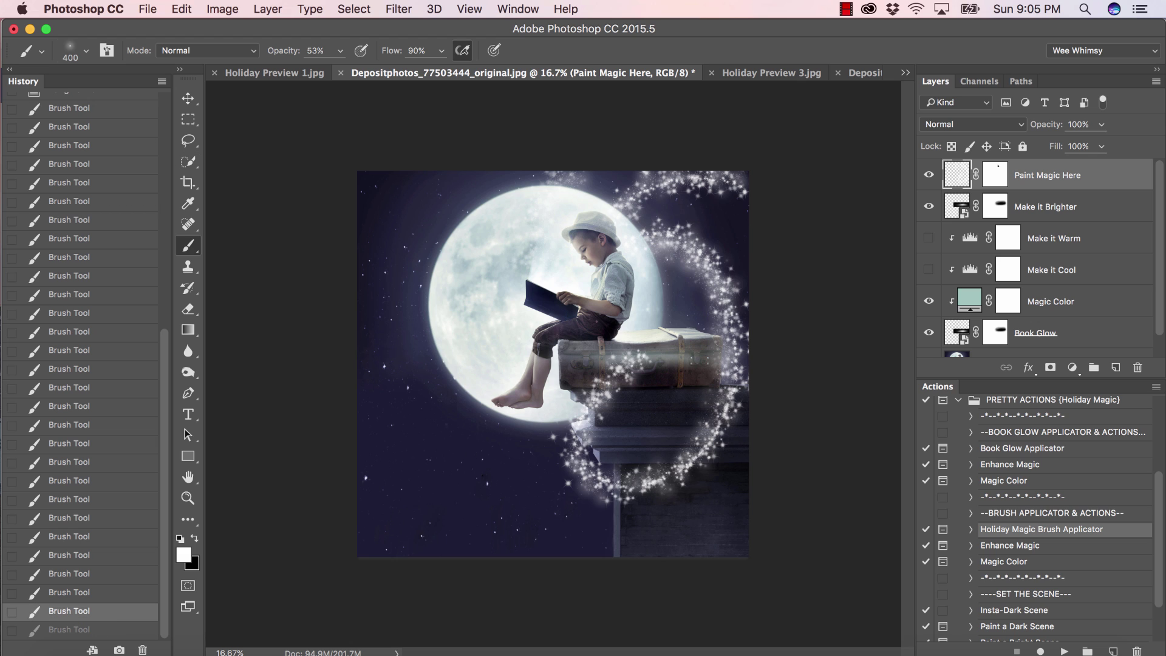
Choose the 400 px cross-shaped star brush, reduce it to 250 px at 100% opacity, and stamp single stars beside the swirl
click(86, 50)
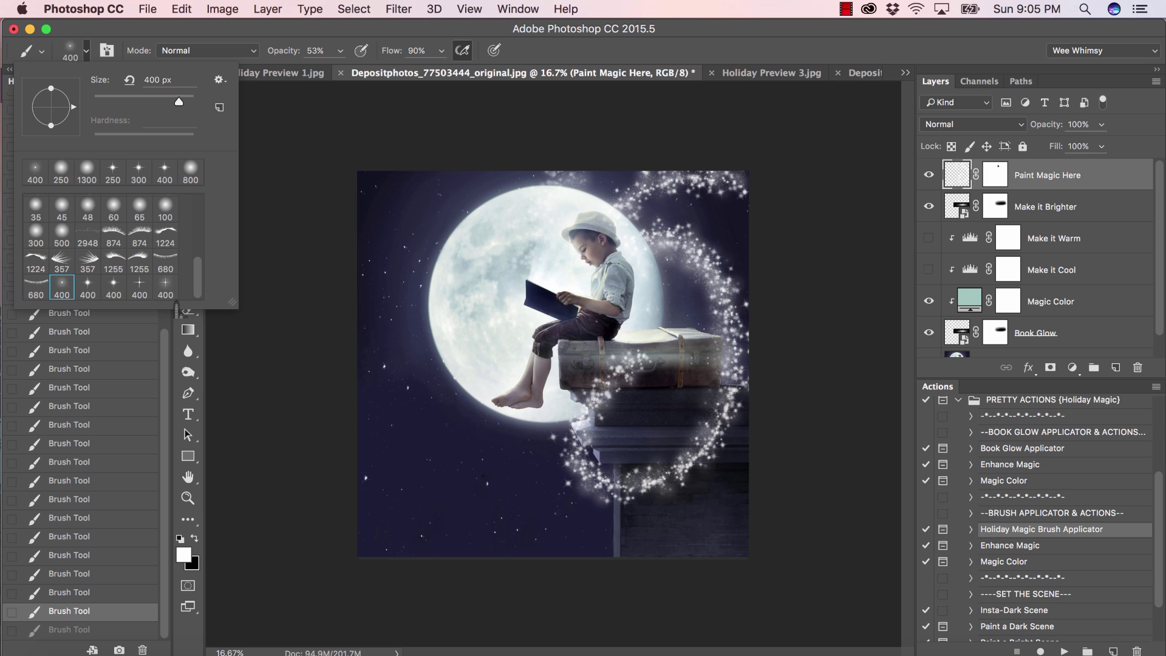
click(143, 294)
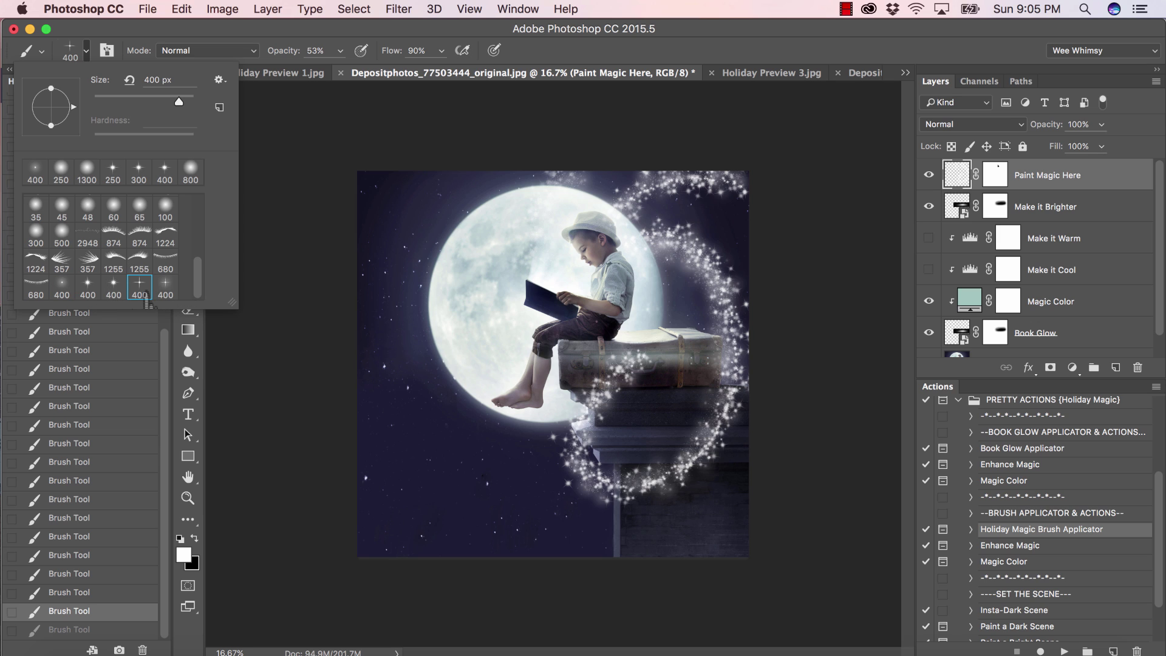
click(322, 145)
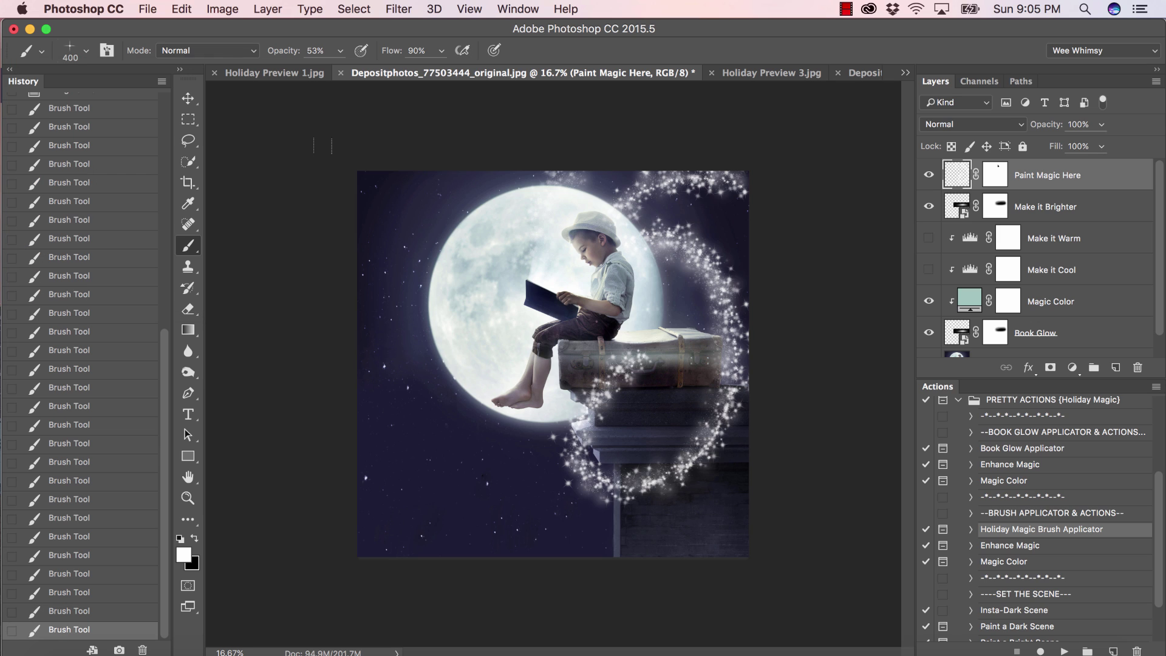
key(bracketleft)
key(bracketleft)
click(340, 50)
drag(337, 70, 374, 70)
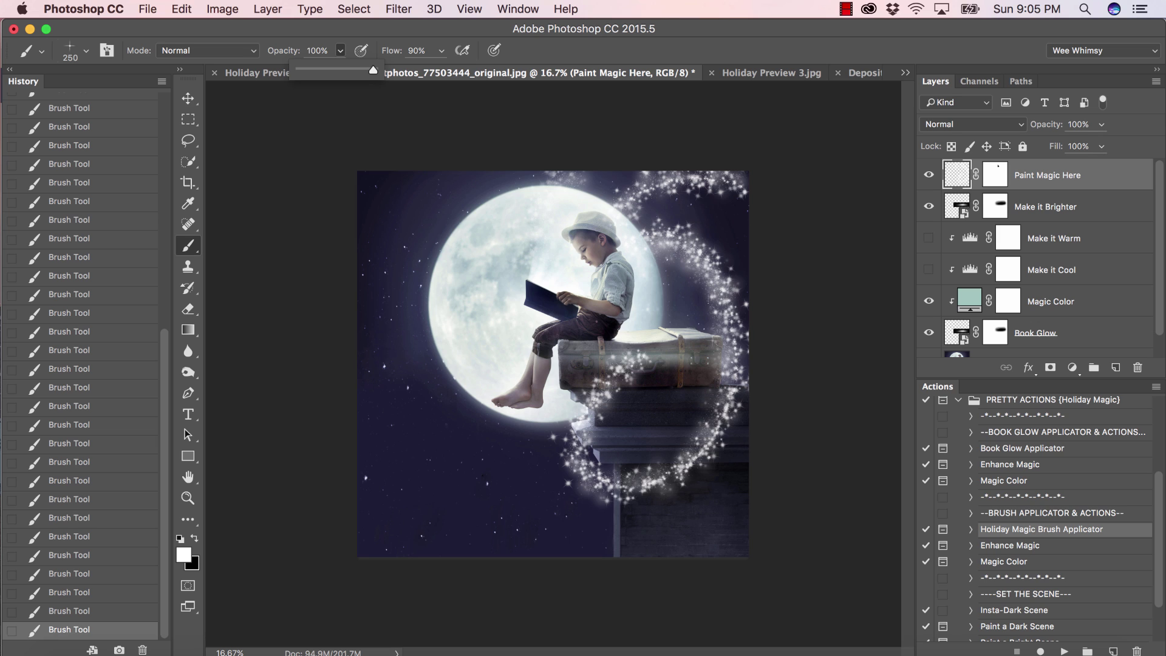
click(701, 300)
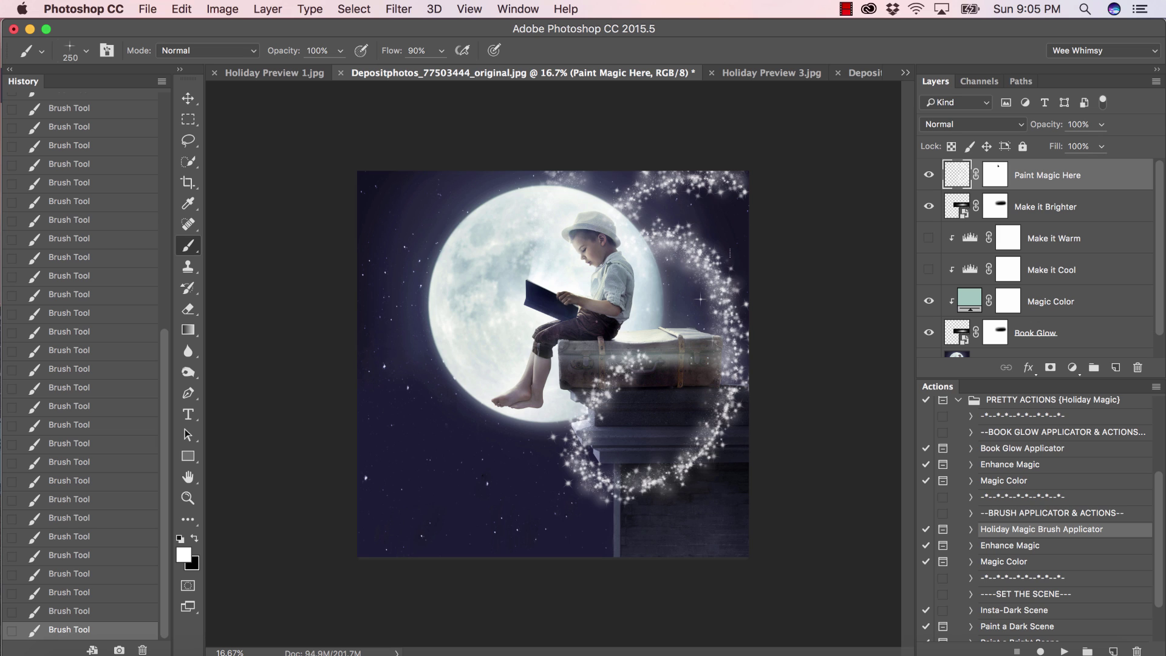
click(676, 488)
Rotate the tip of the 200 px cross-shaped star brush to a diagonal angle
click(86, 50)
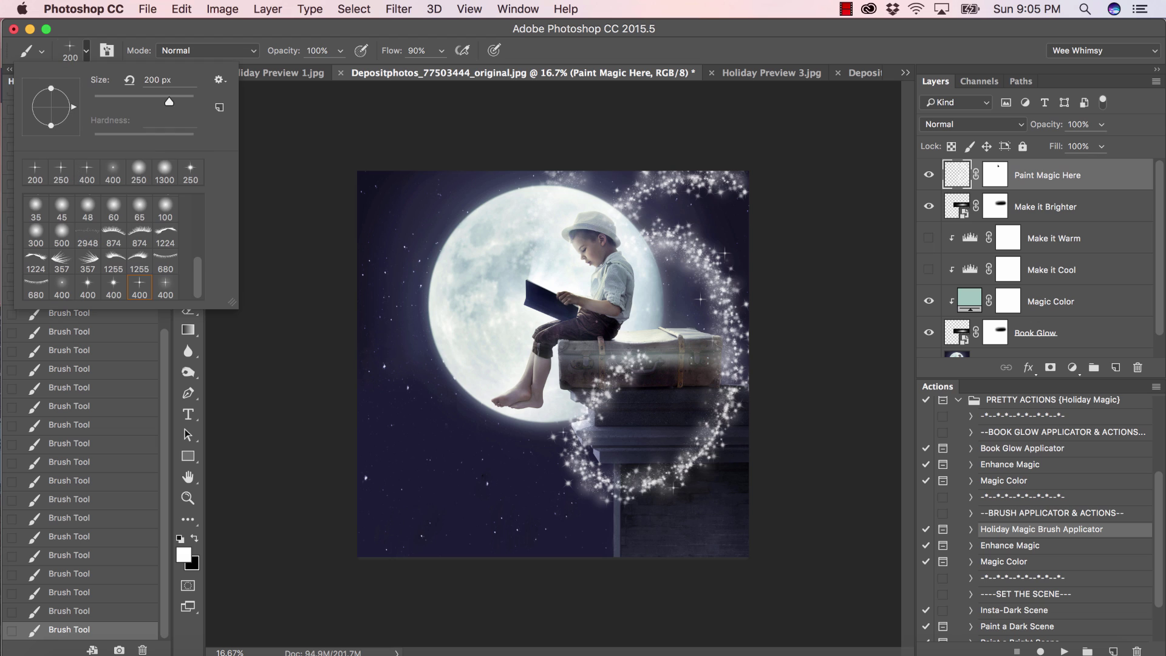
drag(74, 107, 64, 124)
key(Return)
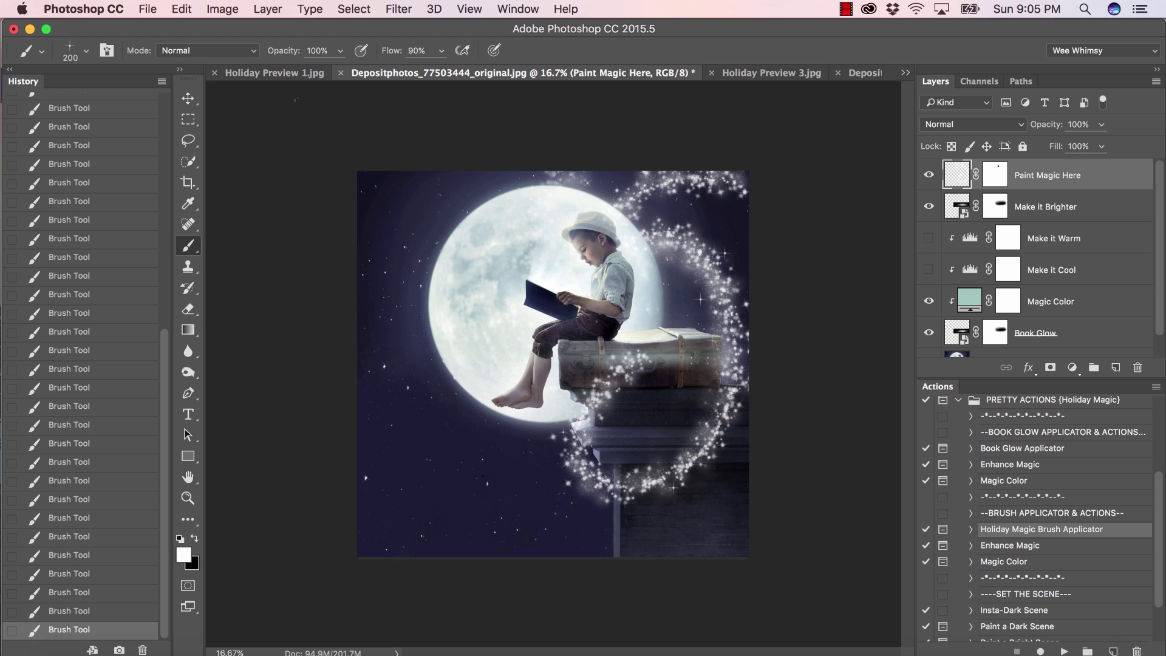
click(86, 51)
mouse_move(36, 119)
mouse_down()
mouse_move(58, 126)
mouse_move(40, 122)
mouse_up()
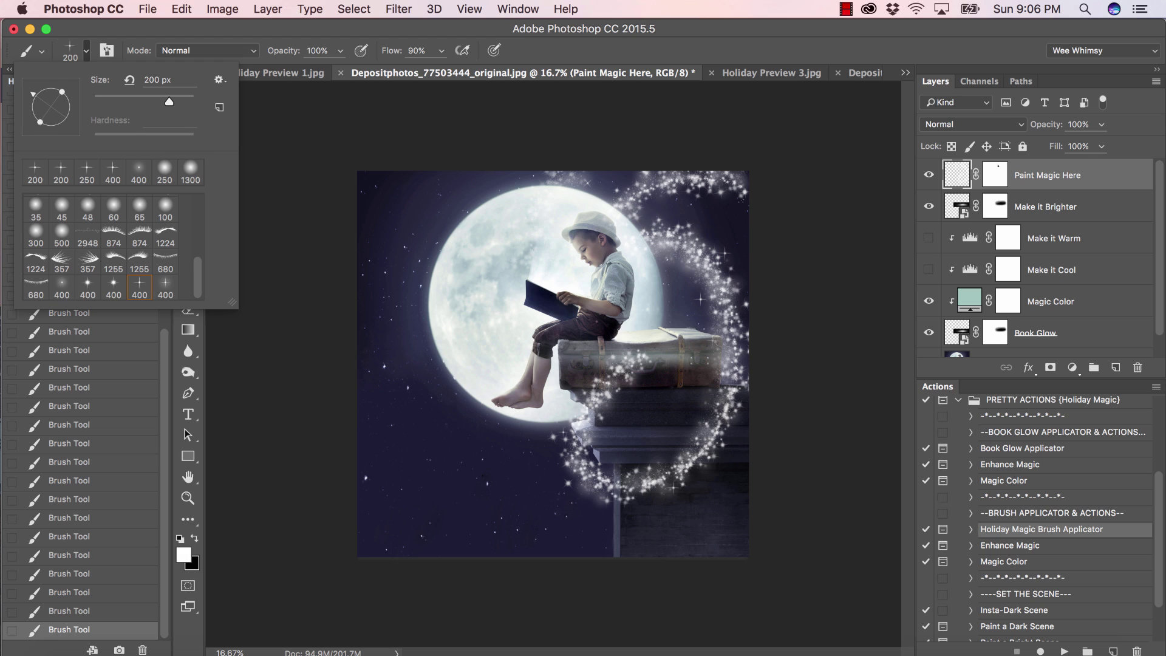
key(Return)
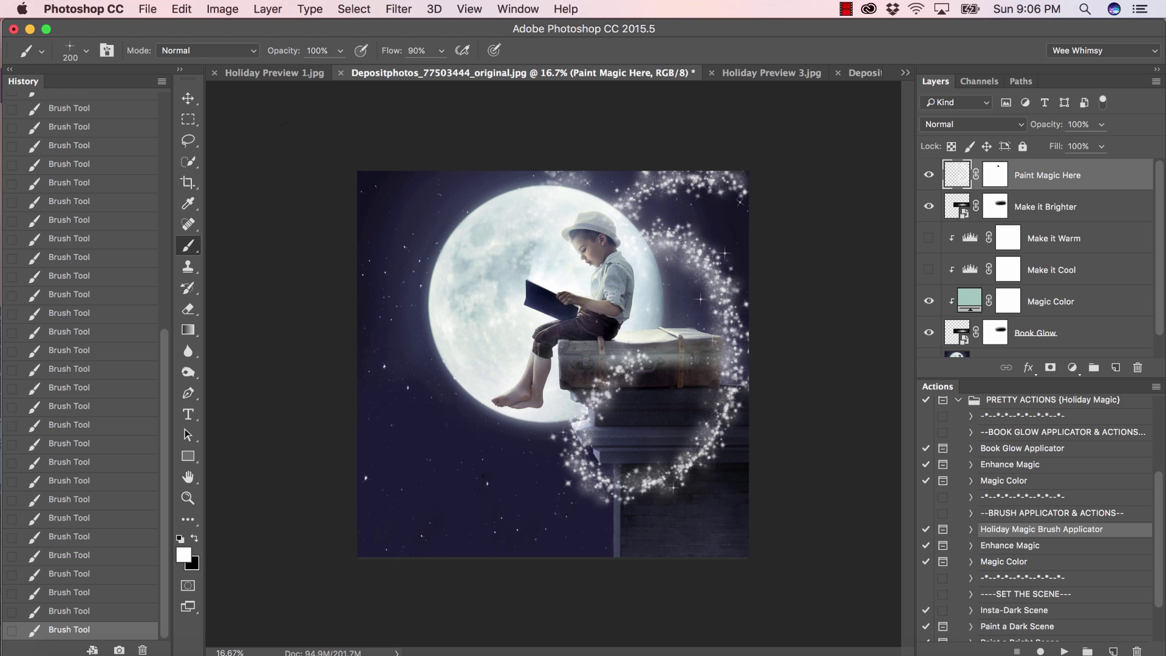
Switch to the 400 px single sparkle star brush and reduce it to 200 px
click(85, 51)
click(114, 287)
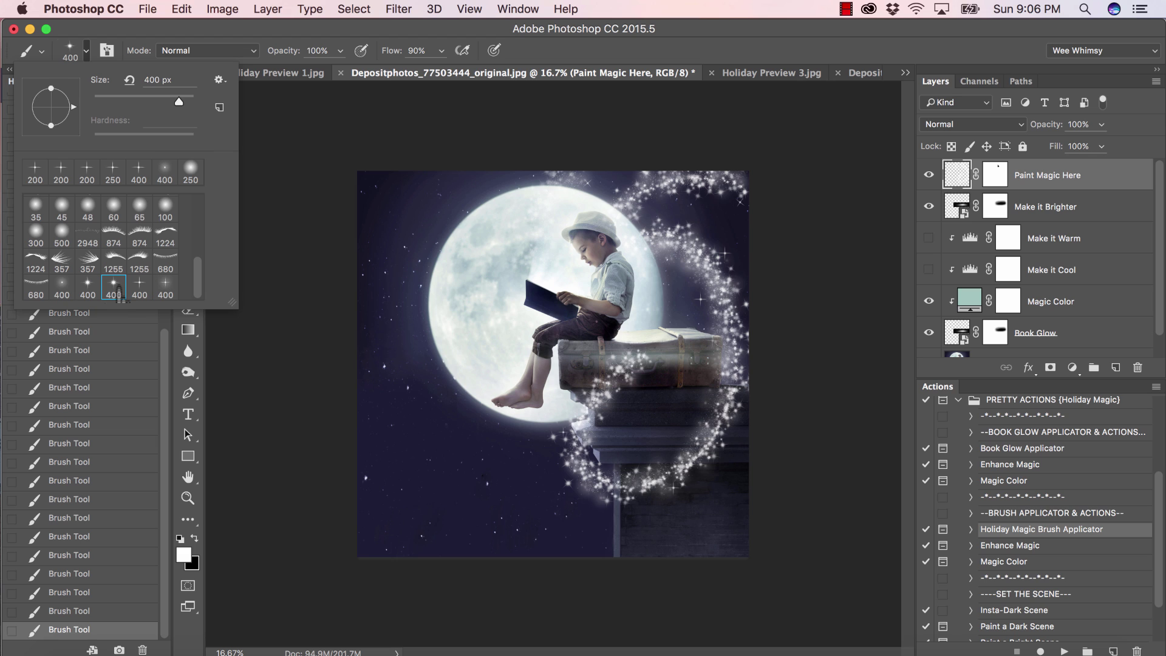
key(Return)
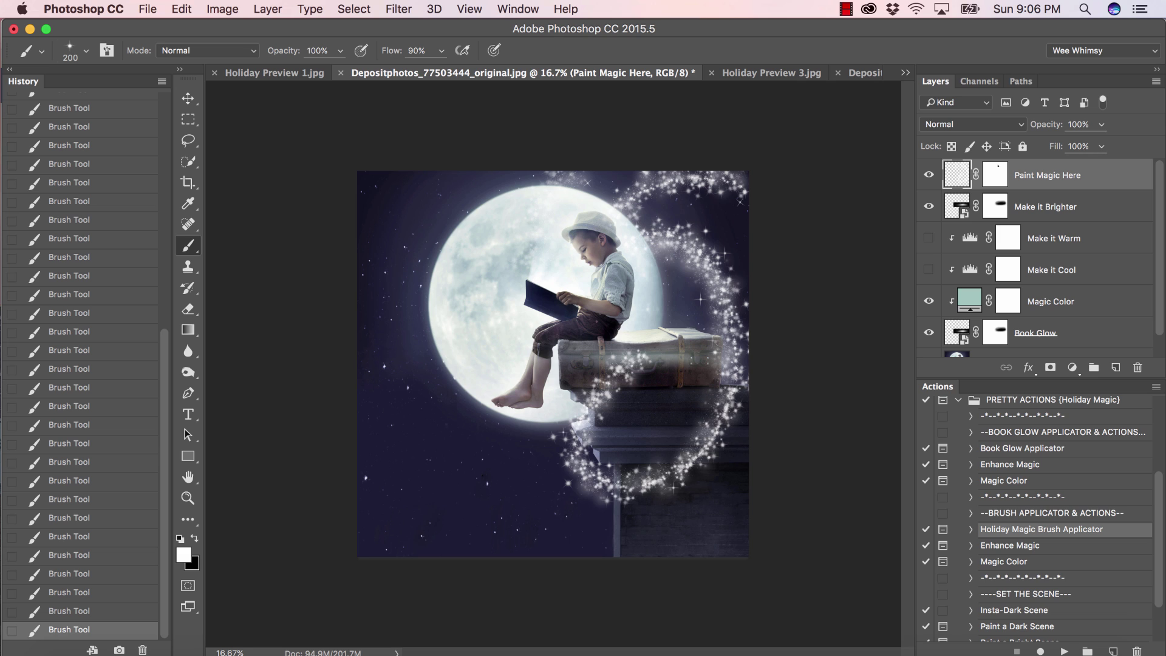
Choose the 400 px star sparkle brush, lower its opacity to 37%, and paint faint stars onto the boy's book
click(86, 50)
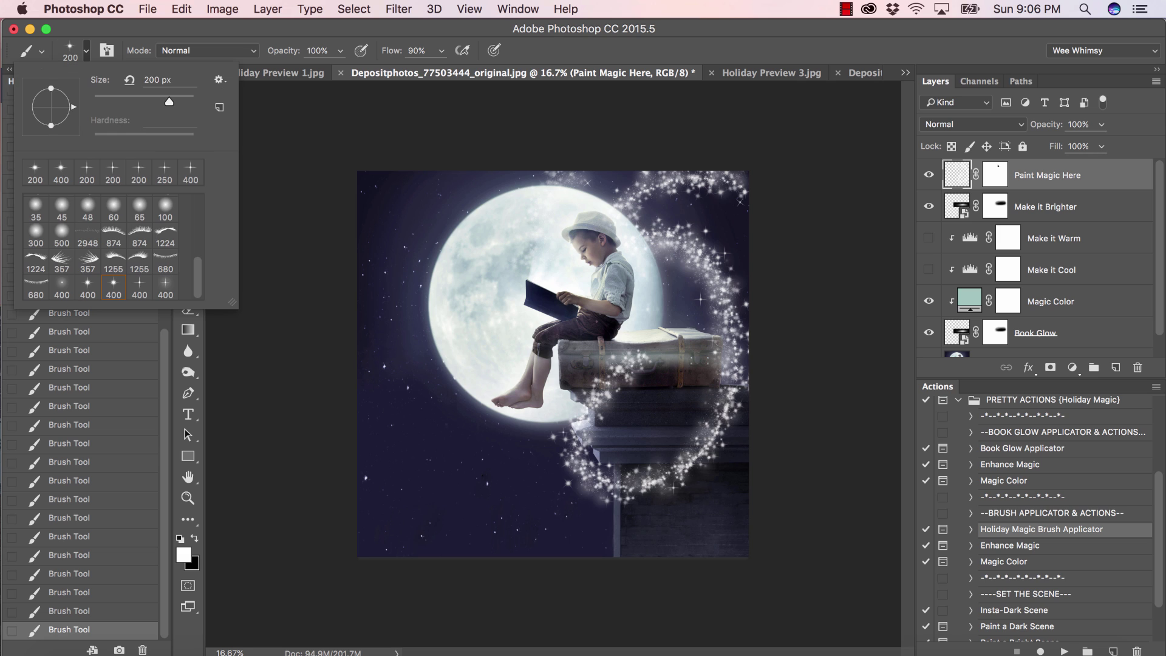
click(87, 286)
click(325, 139)
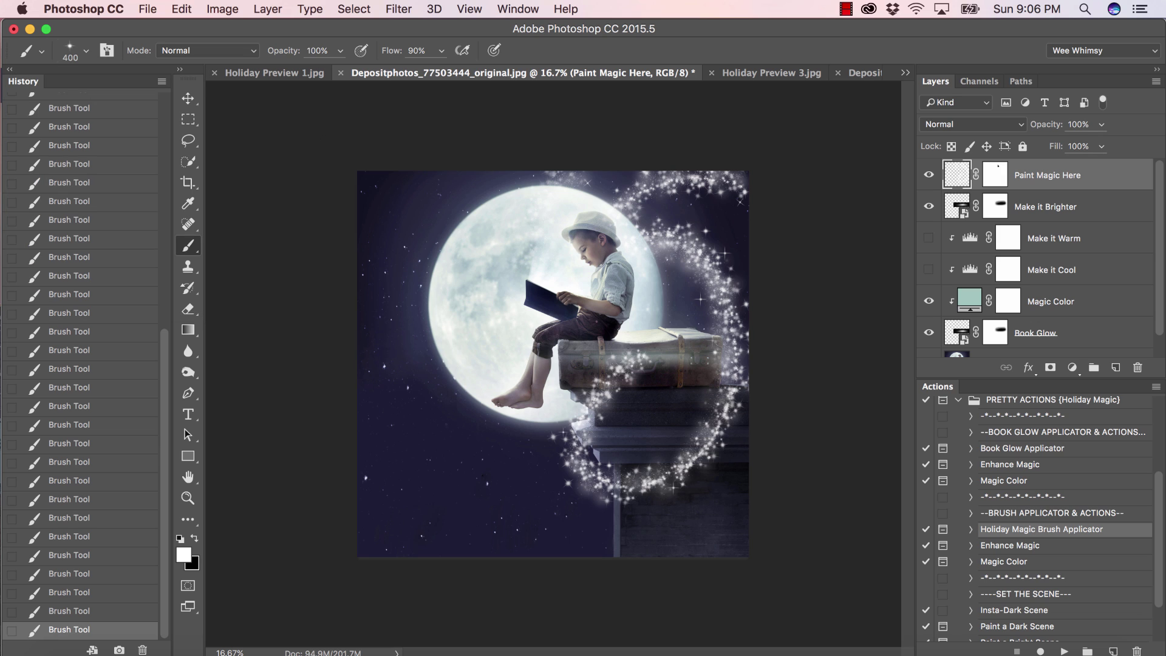
click(341, 50)
drag(343, 70, 291, 70)
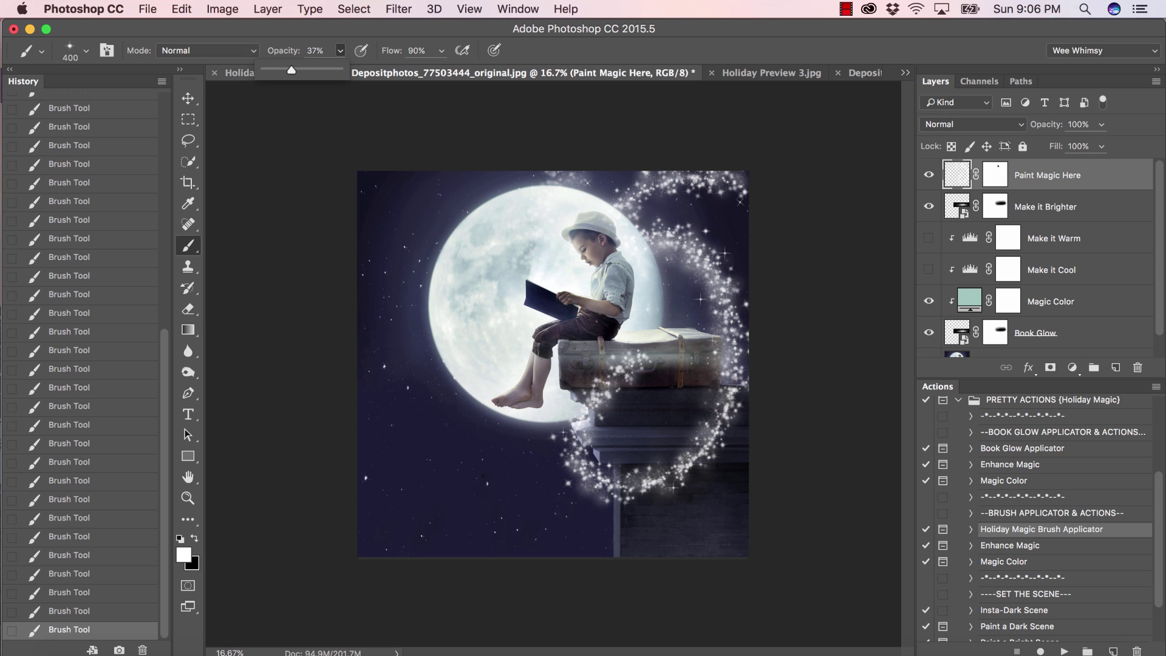
click(554, 310)
drag(554, 310, 544, 291)
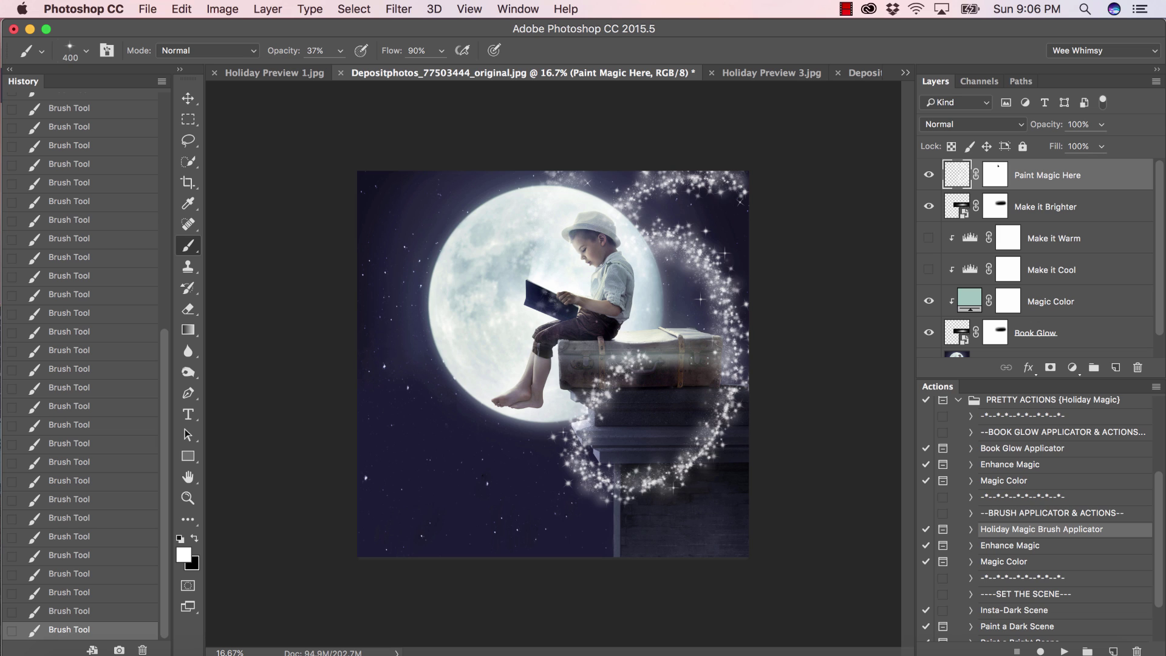
Try painting stars on the book with the brush at 96% opacity and 150 px, and undo the stroke
click(340, 51)
drag(338, 69, 382, 69)
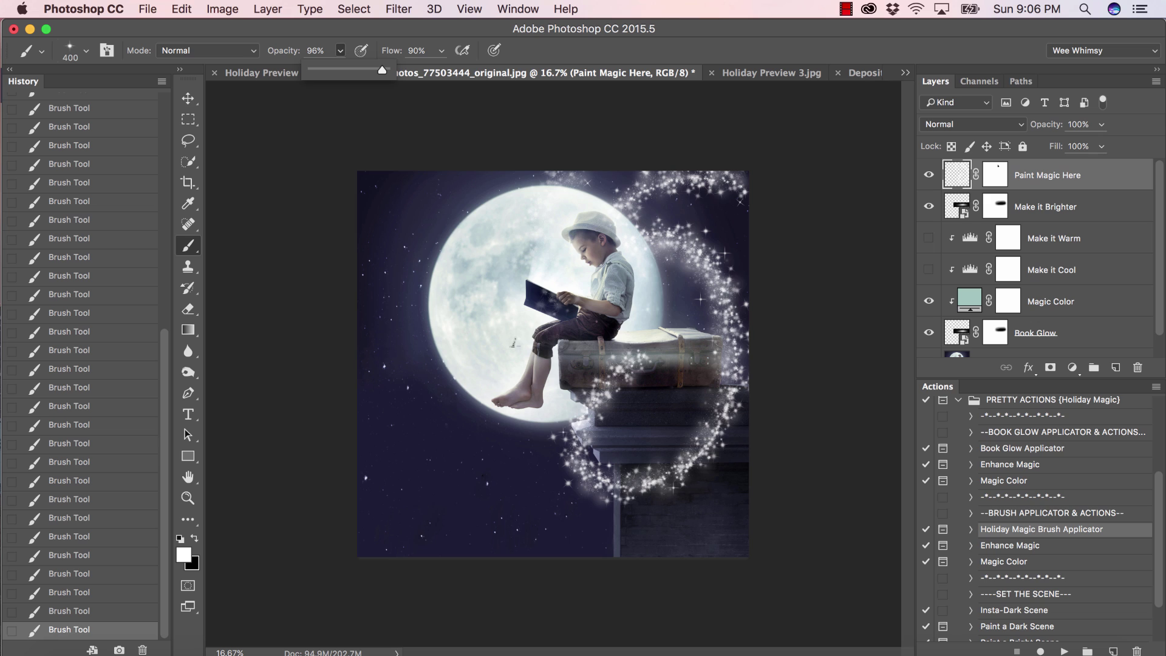
key(bracketleft)
key(bracketleft)
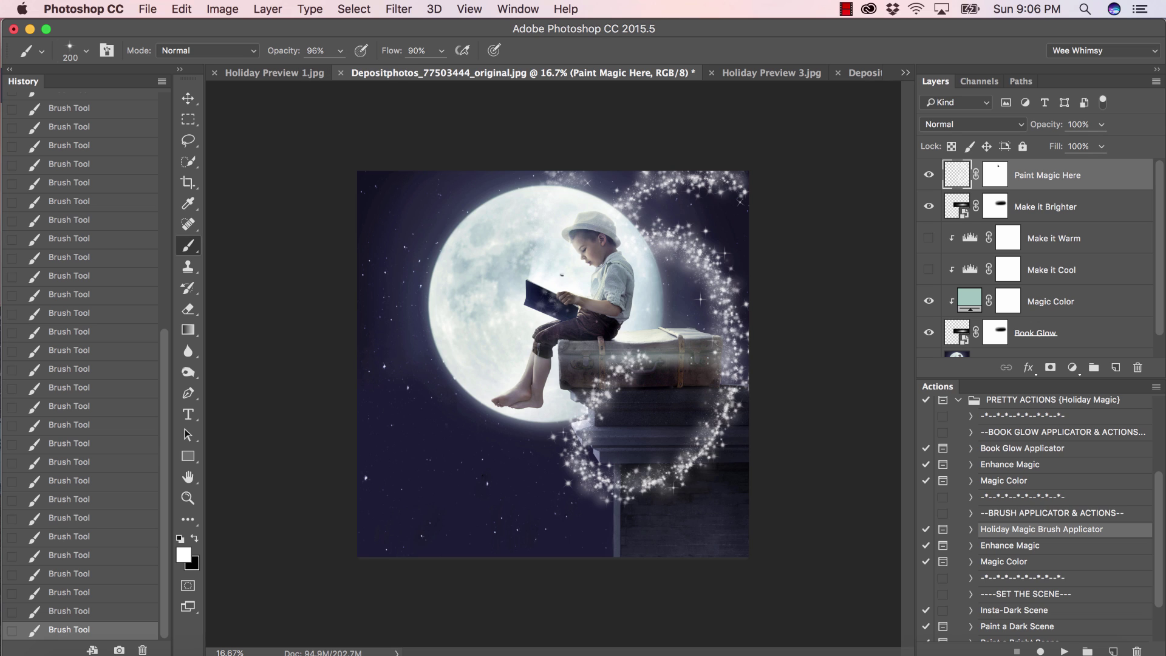
key(bracketleft)
key(bracketleft)
drag(555, 301, 544, 290)
key(super+z)
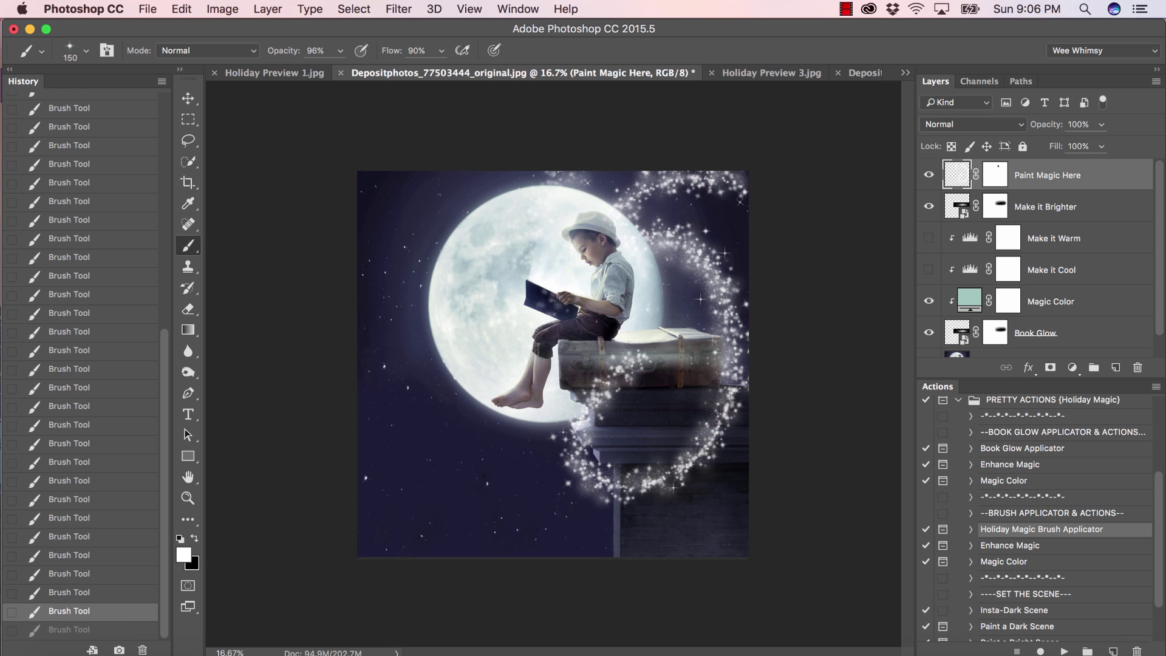
Set the brush opacity to 70%, step back past the 150 px stars on the book, and paint them at 200 px
click(340, 50)
drag(342, 70, 319, 70)
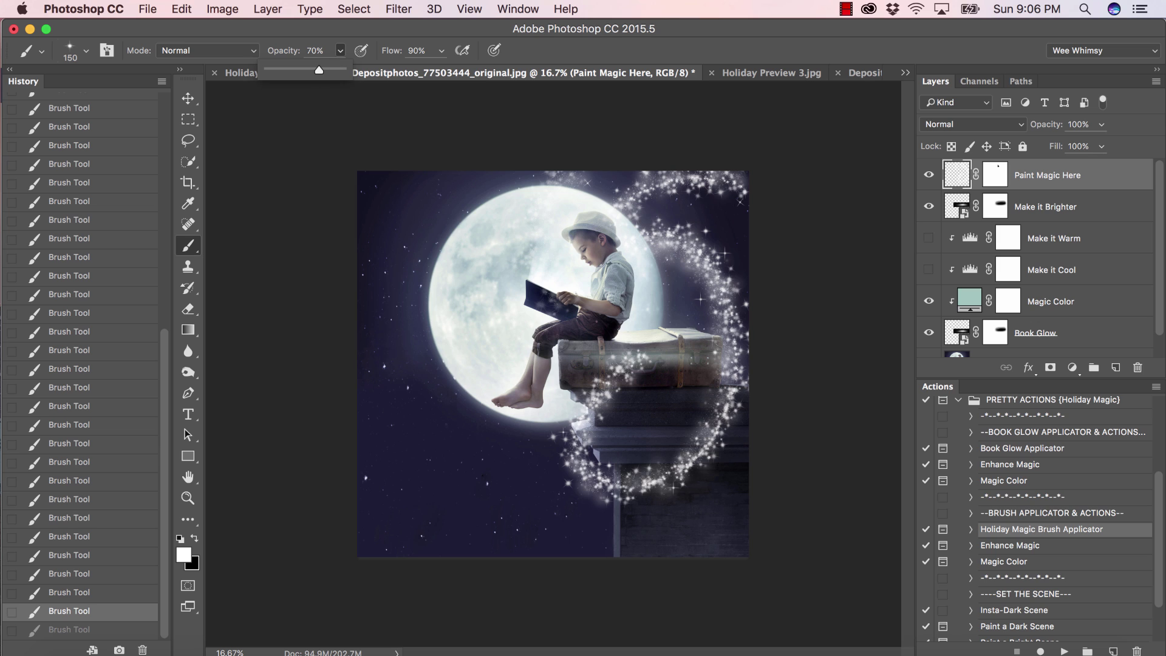
click(548, 303)
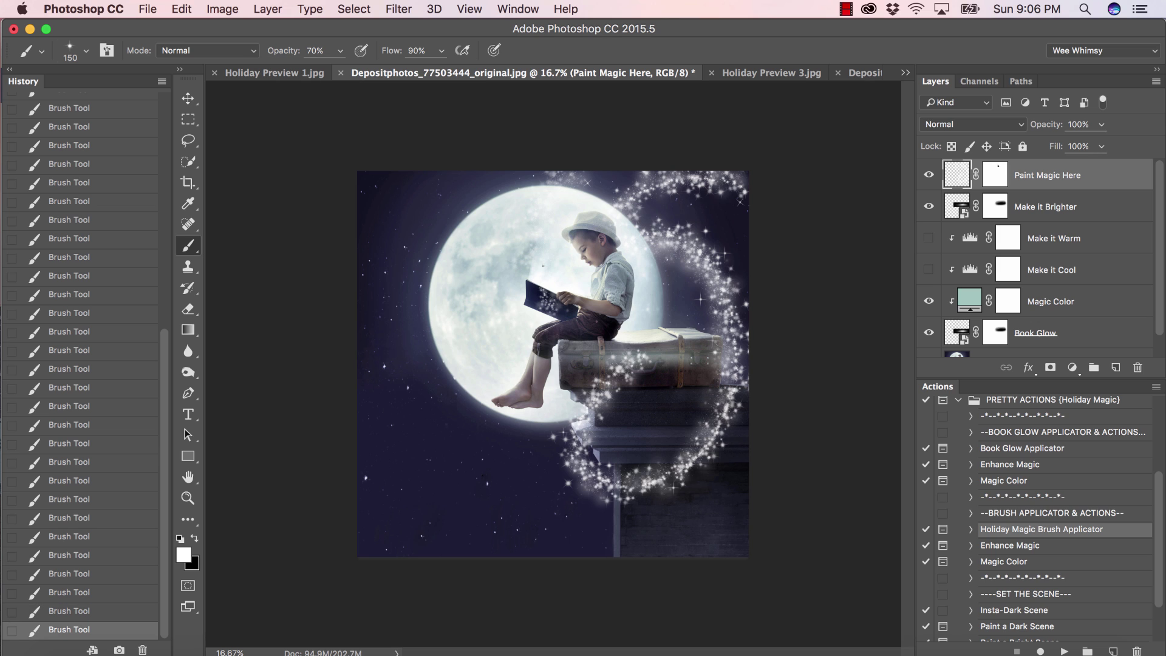
click(535, 290)
click(86, 613)
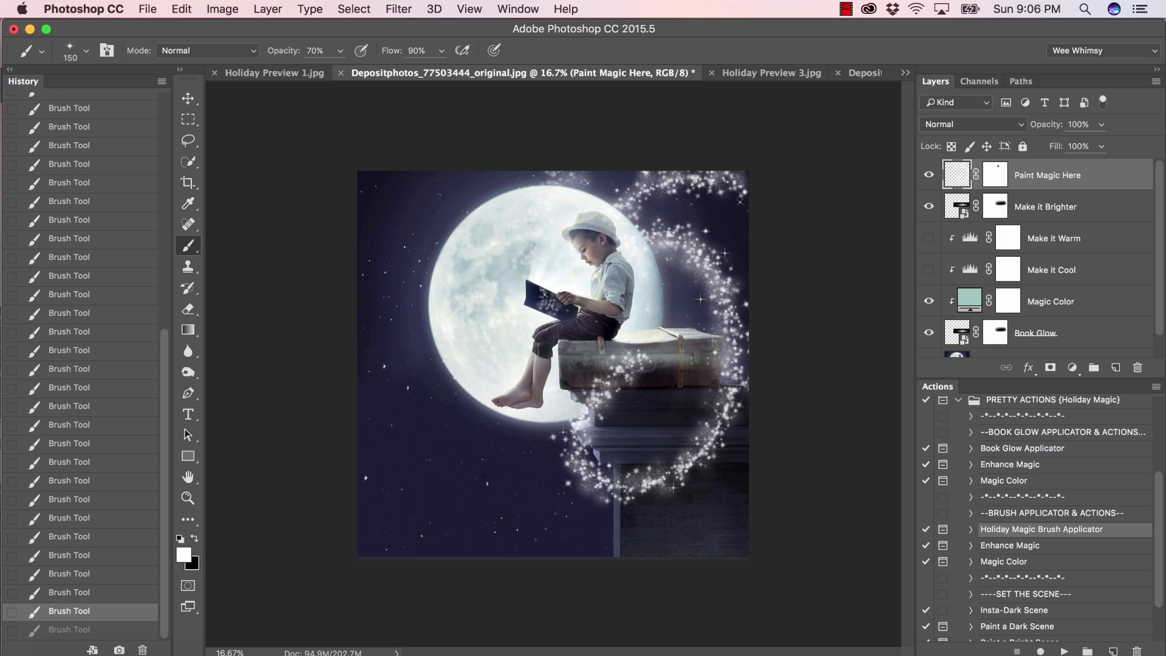
click(86, 595)
key(bracketright)
key(bracketright)
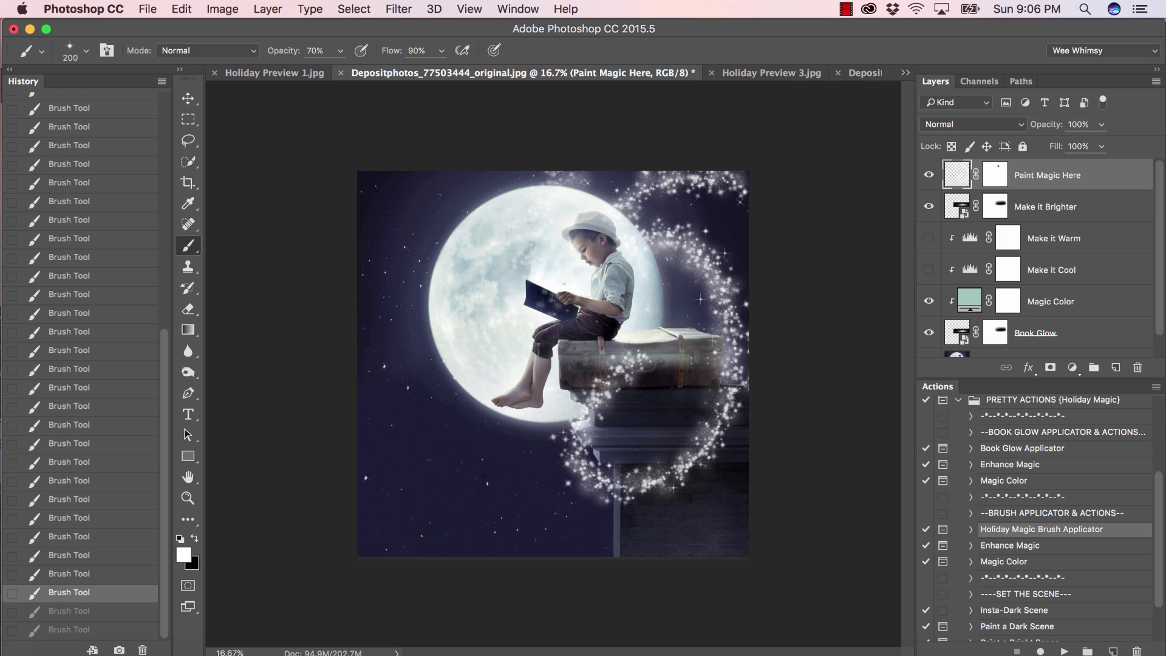
click(551, 308)
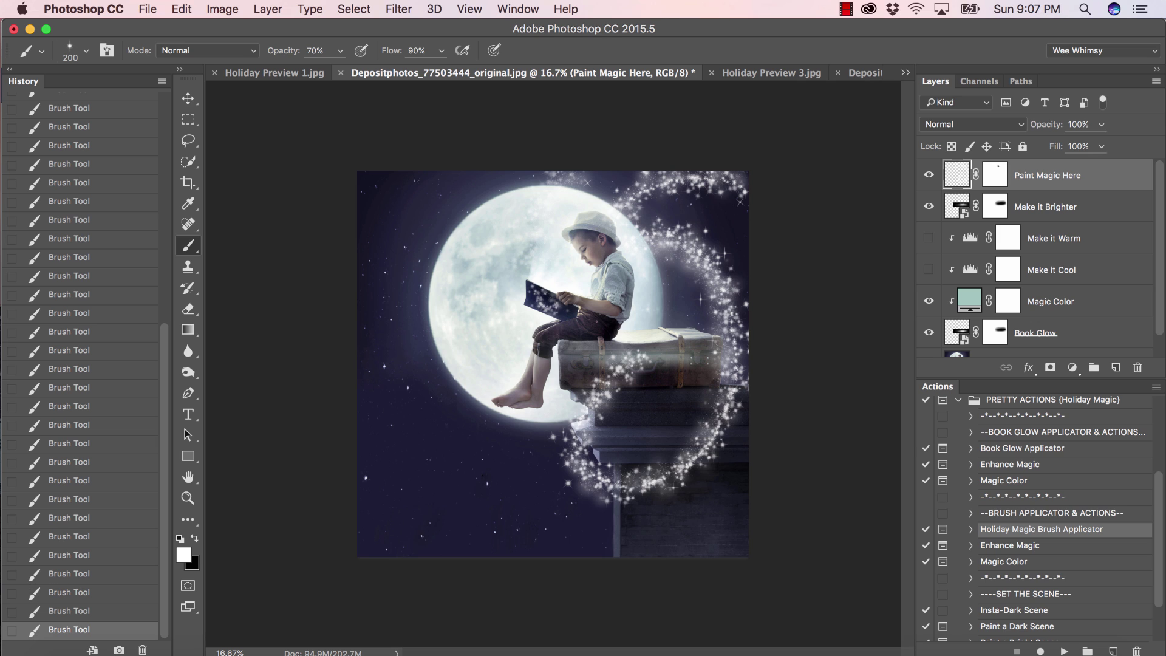
Run the brush set's Enhance Magic action on the Paint Magic Here layer to add its enhancement layers
click(1008, 549)
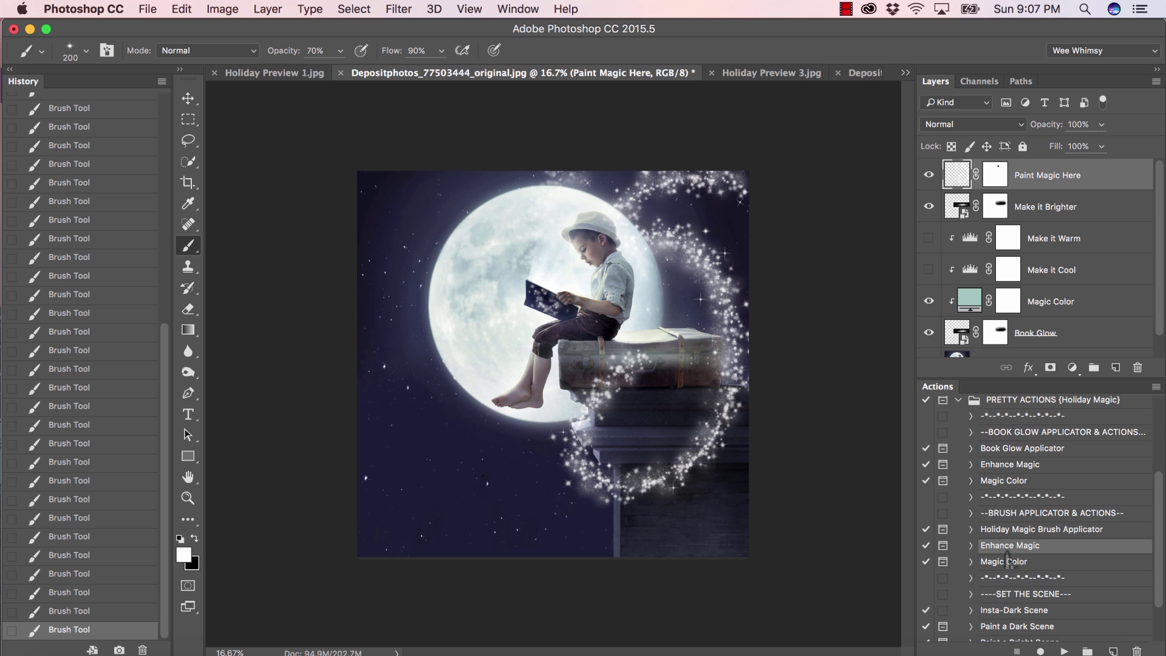
click(1064, 651)
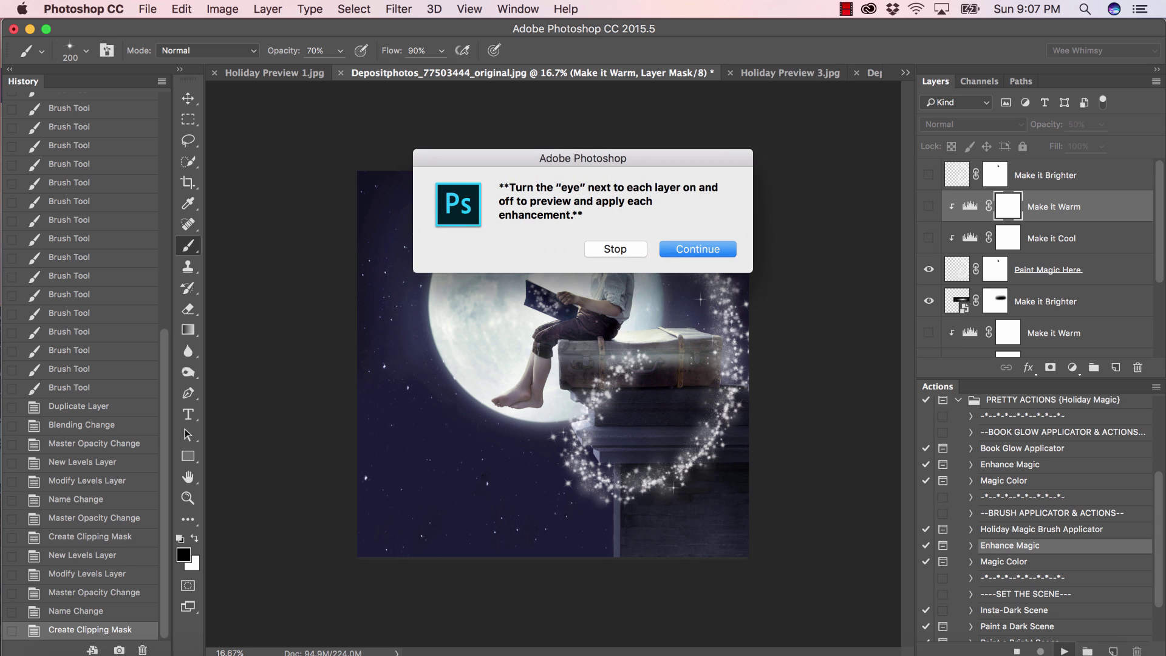
click(714, 249)
Preview the star layer's Make it Brighter, Make it Warm and Make it Cool enhancements one at a time
click(928, 176)
click(928, 176)
click(928, 176)
click(928, 176)
click(929, 207)
click(929, 206)
click(929, 238)
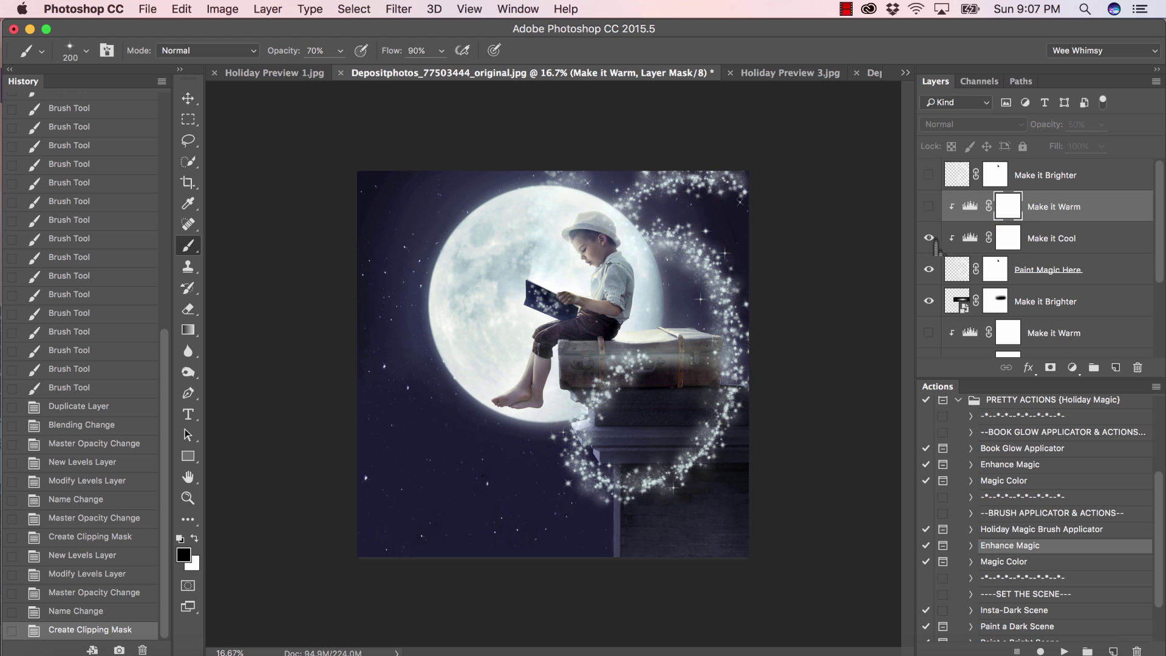
click(929, 238)
Run the brush set's Magic Color action on the painted stars, tinting them with the colour 9fc6c0
click(1011, 565)
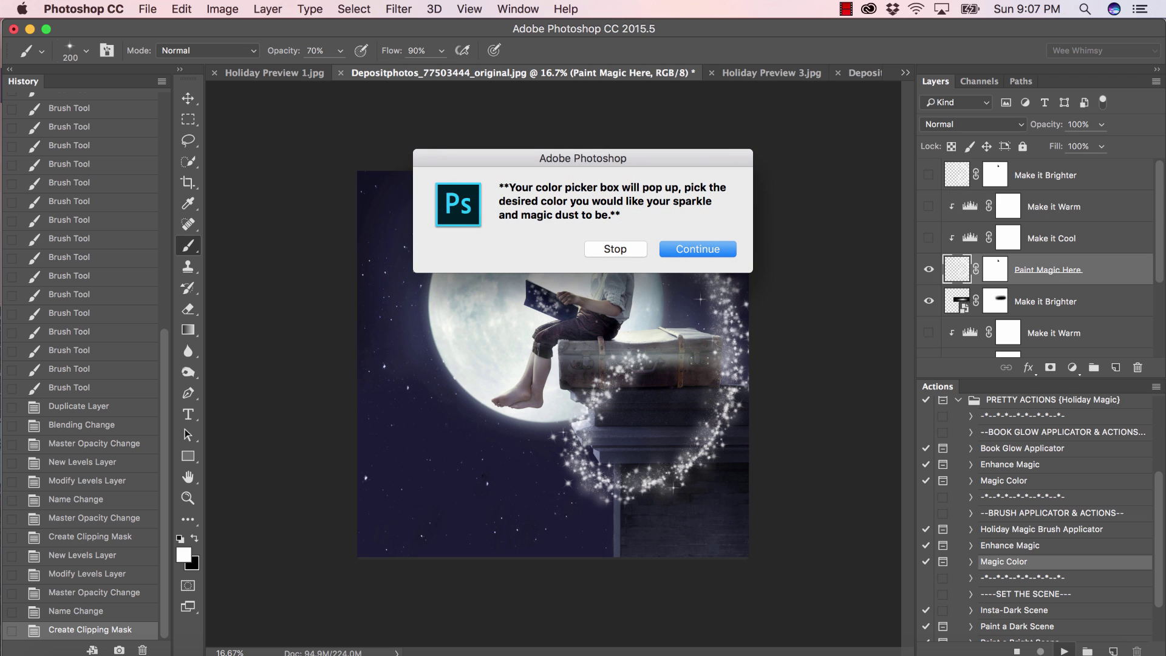
key(Return)
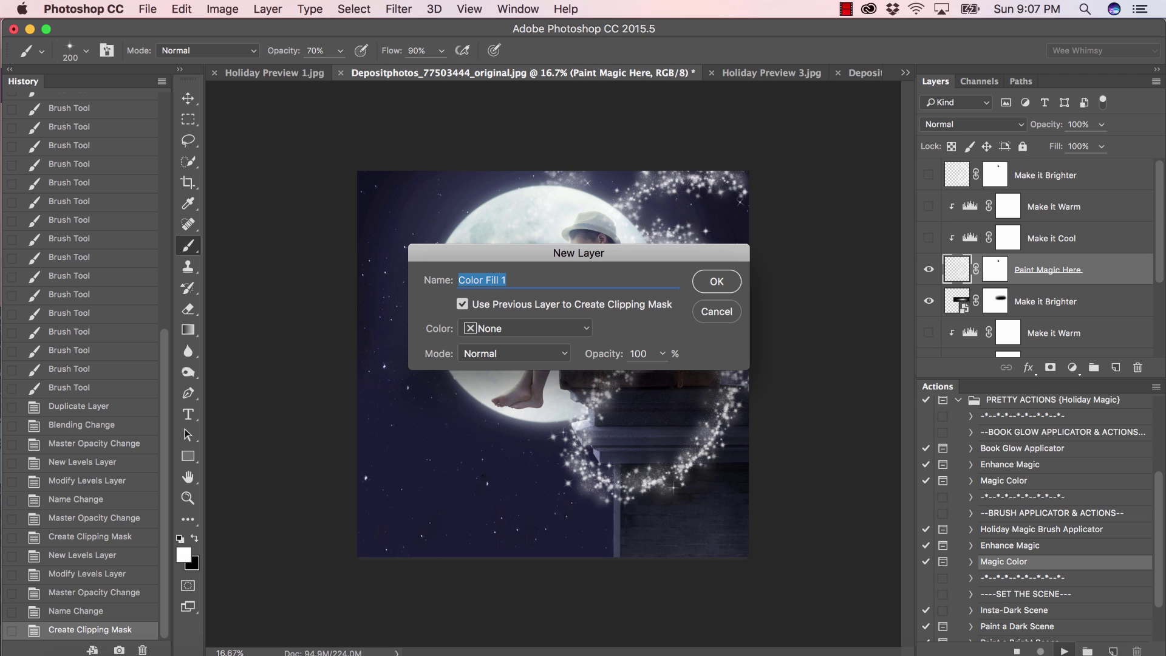
key(Return)
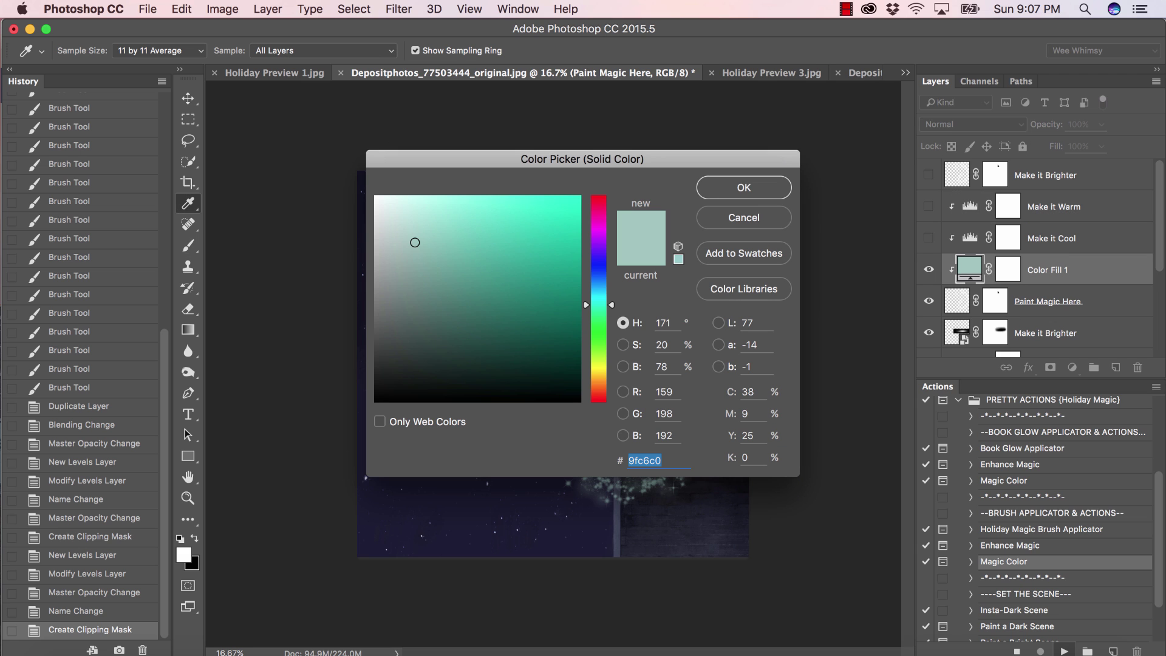
drag(674, 160, 1150, 78)
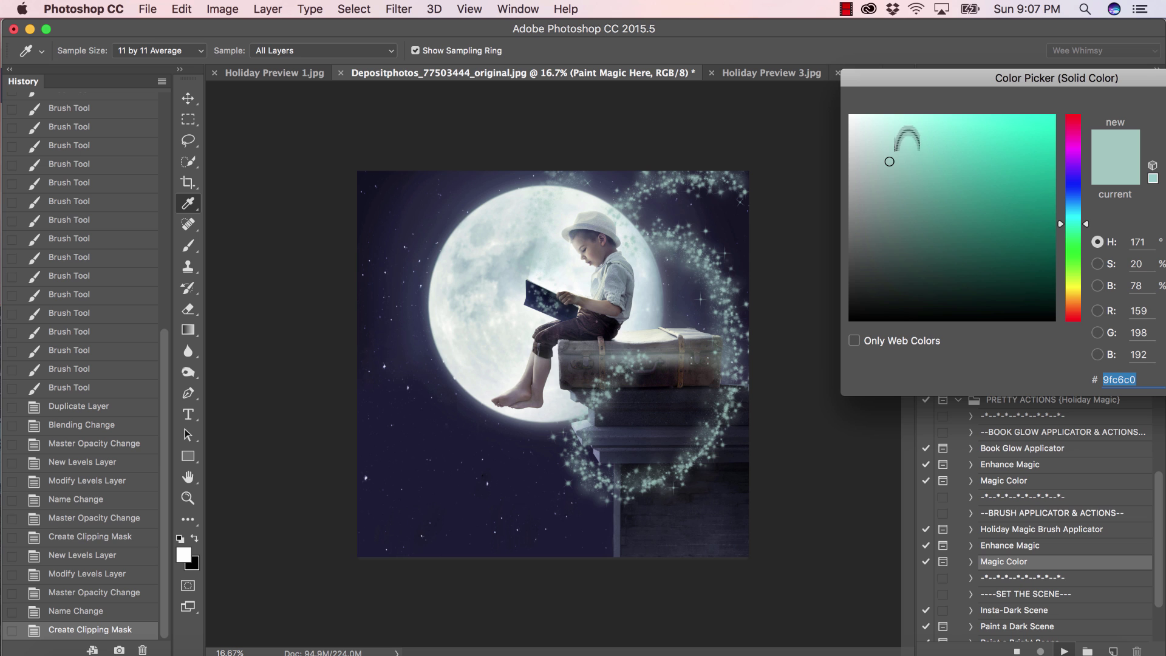
drag(1057, 78, 925, 80)
click(1087, 109)
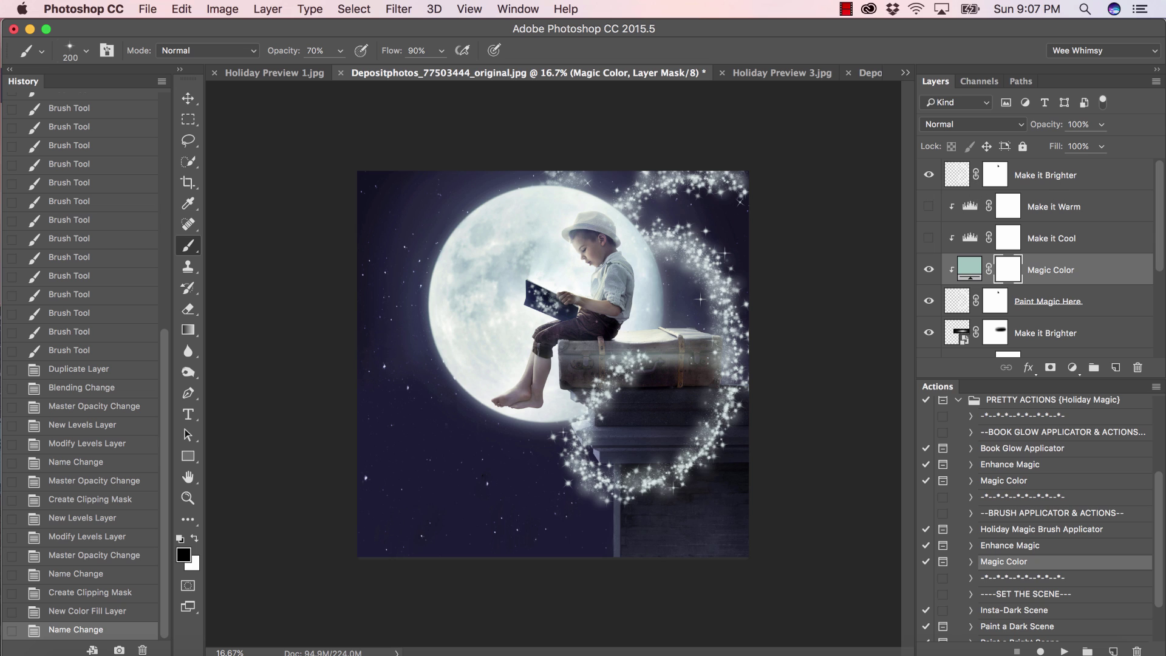
Adjust the opacity of the stars' Magic Color layer, and lower the topmost Make it Brighter layer to 45% opacity
click(1101, 124)
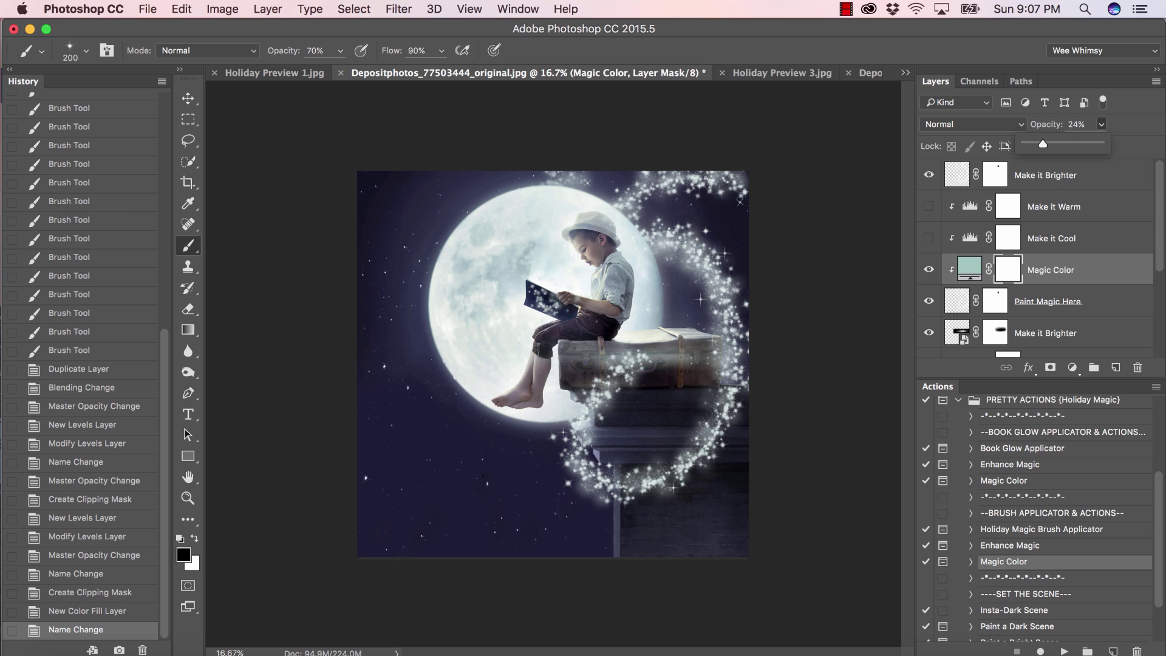
drag(1046, 144, 1026, 144)
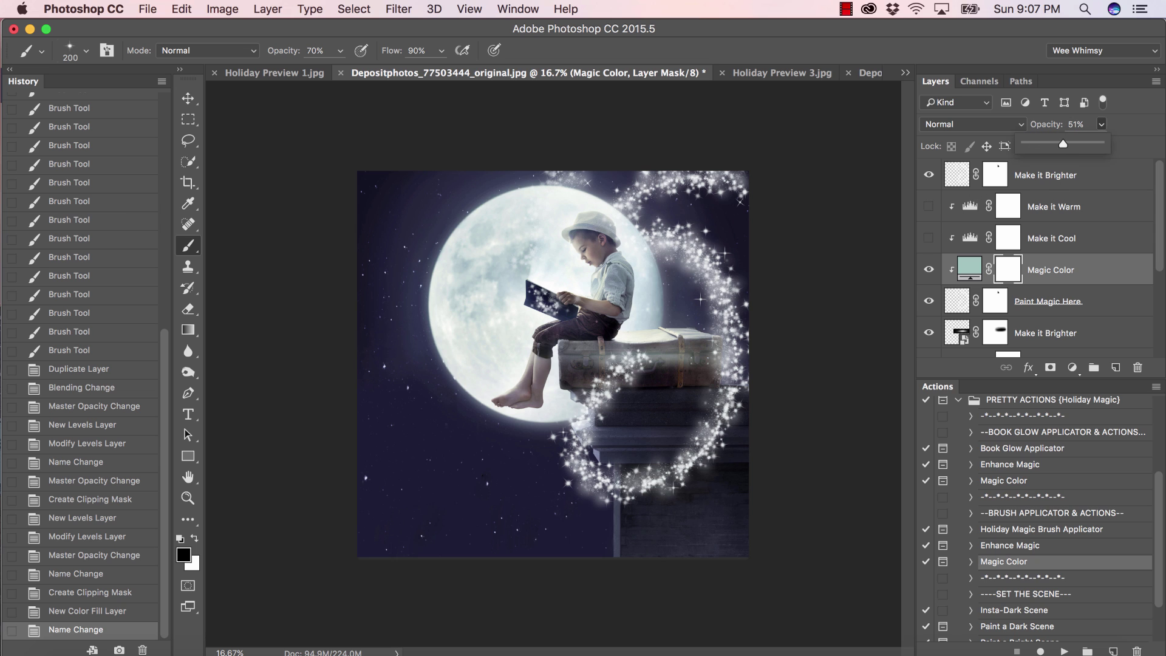
mouse_move(1072, 144)
mouse_down()
mouse_move(1100, 144)
mouse_move(1086, 144)
mouse_up()
click(1064, 186)
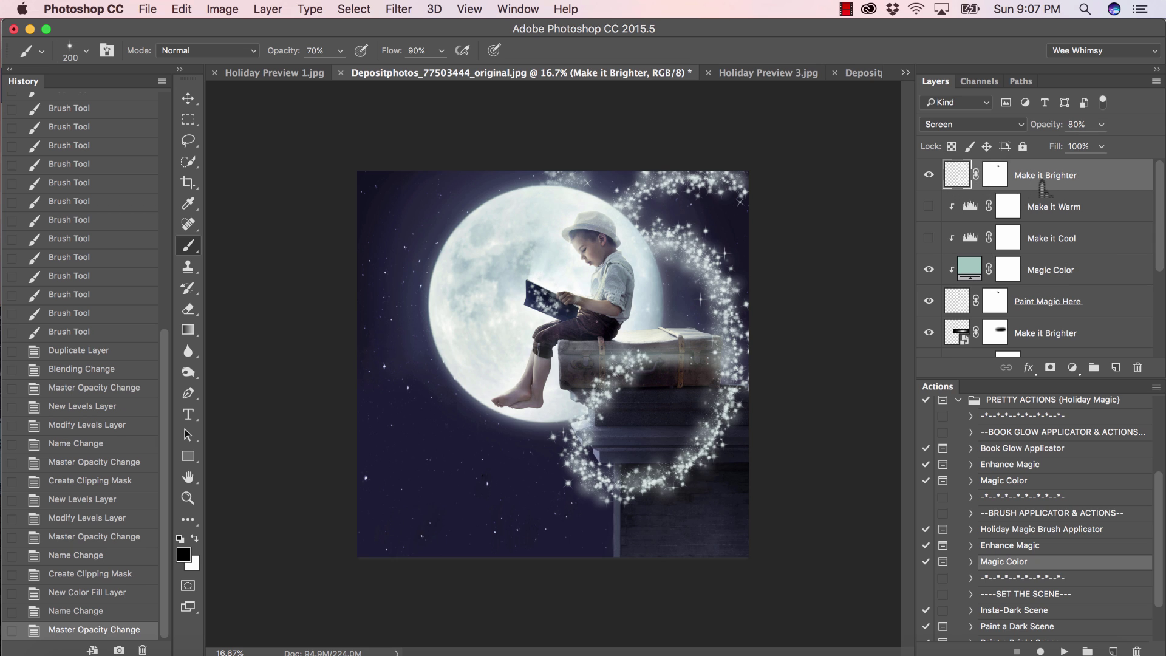
click(1101, 124)
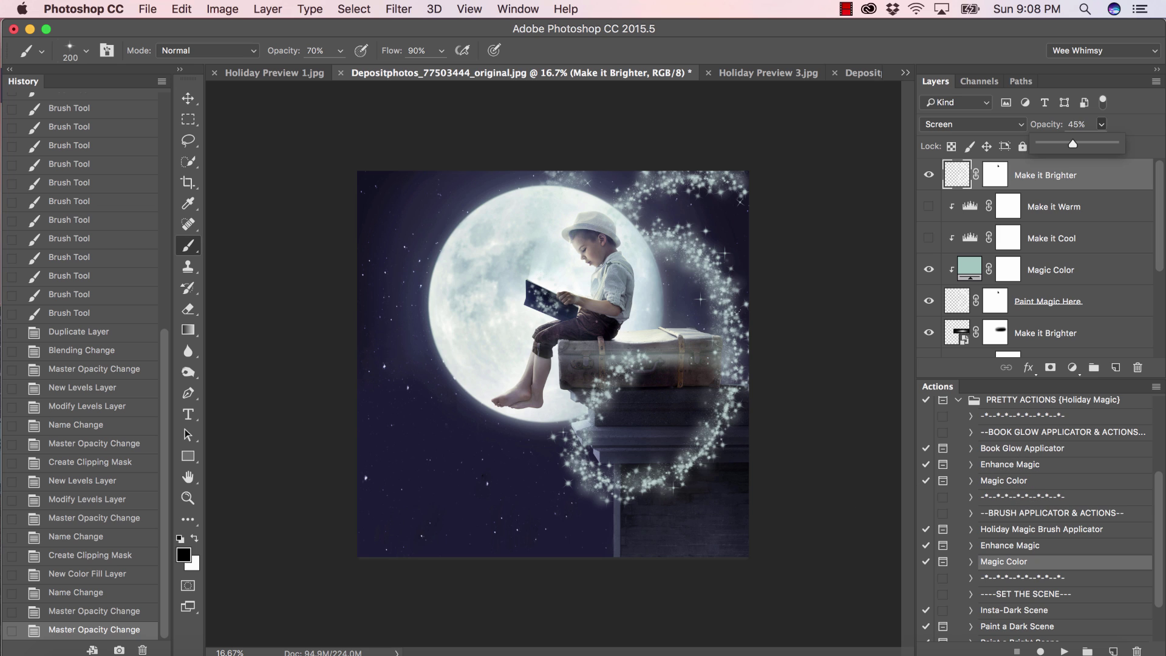
View the Holiday Preview 3.jpg sample, and switch to the Depositphotos_56128849_original.jpg photo of two children at the chest
click(769, 72)
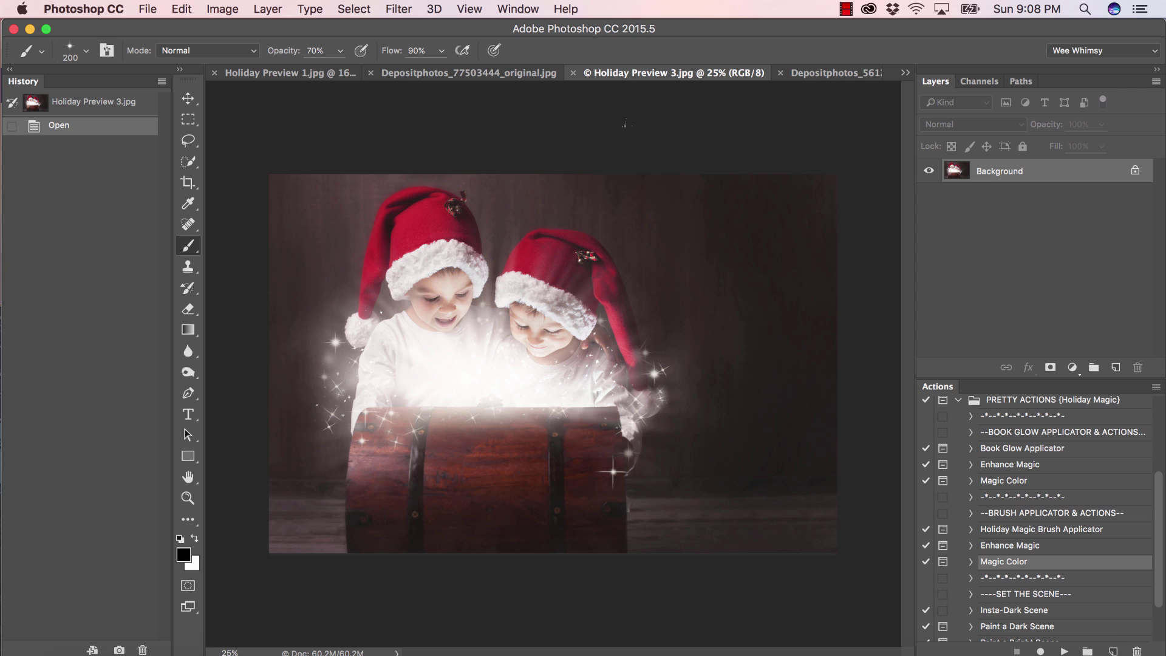
click(835, 73)
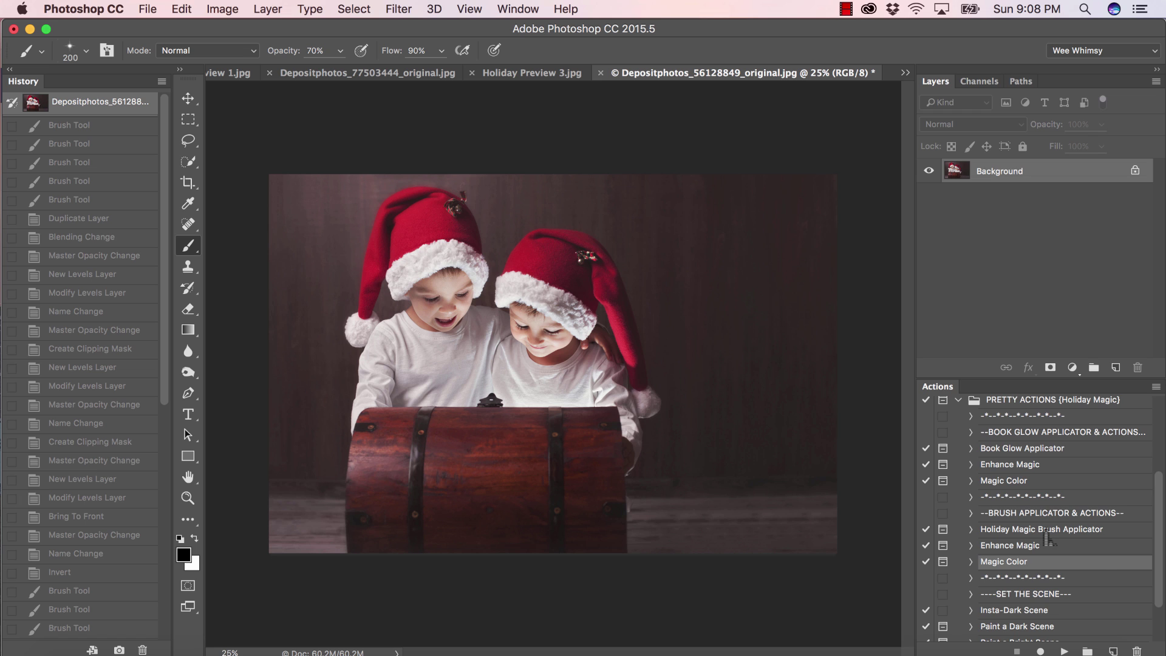
scroll(1047, 537, up, 1)
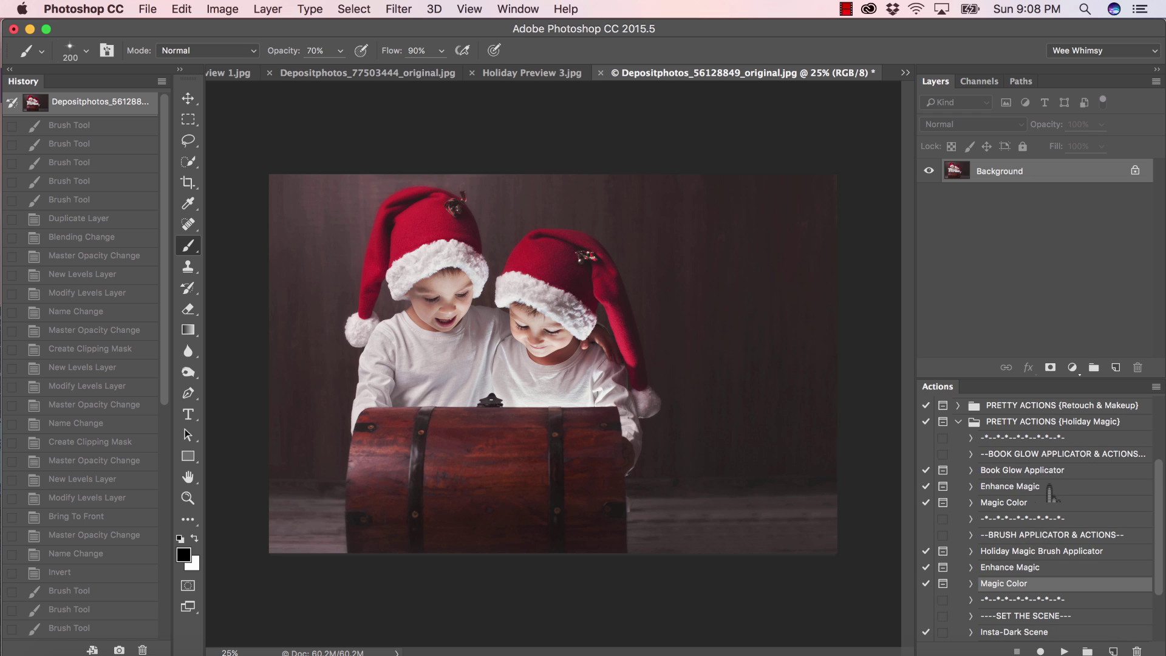
scroll(1051, 495, down, 1)
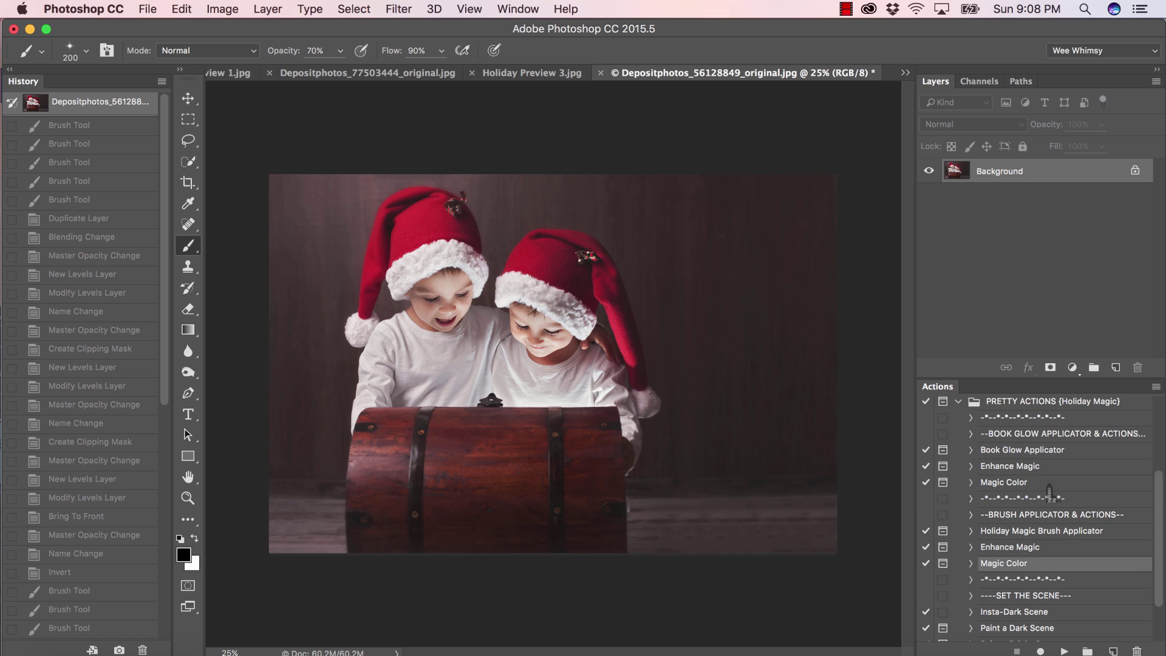
Run the Book Glow Applicator action and place the Pretty Actions Book Glow 4.jpg overlay on the children's photo
click(1012, 456)
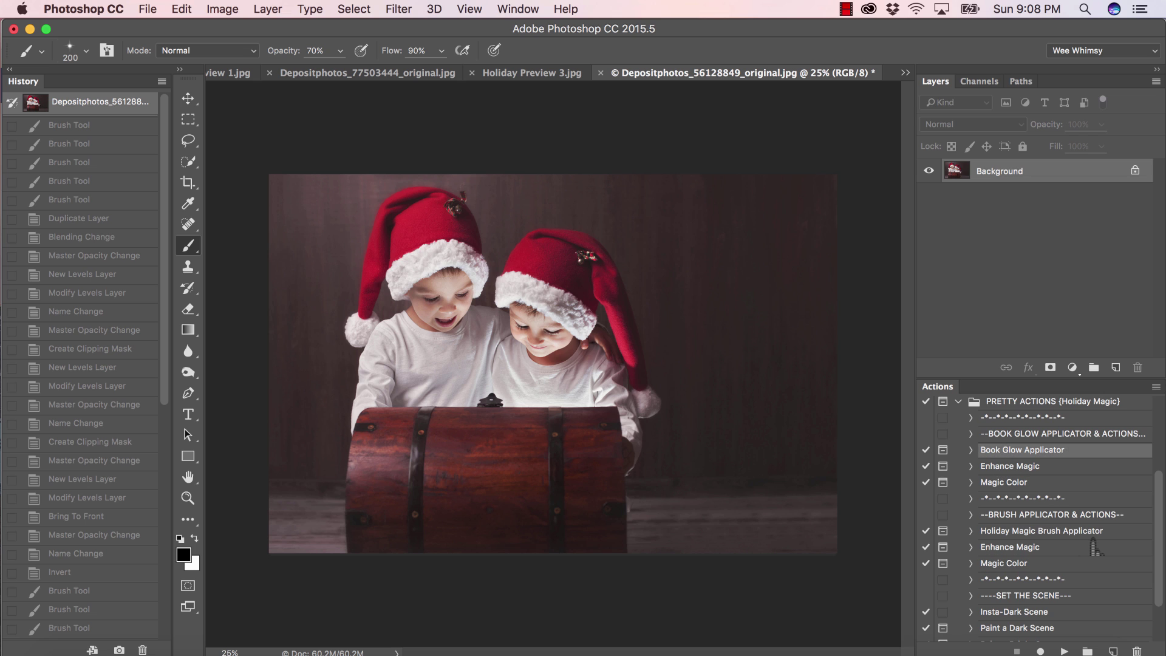
click(1064, 651)
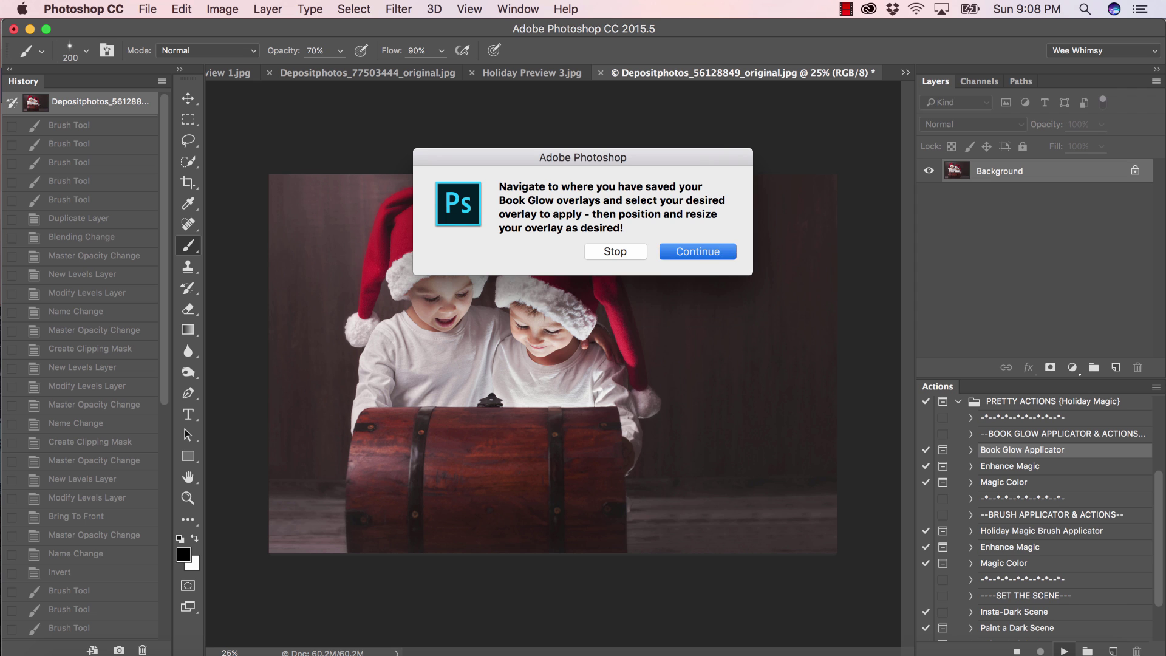
key(Return)
click(478, 233)
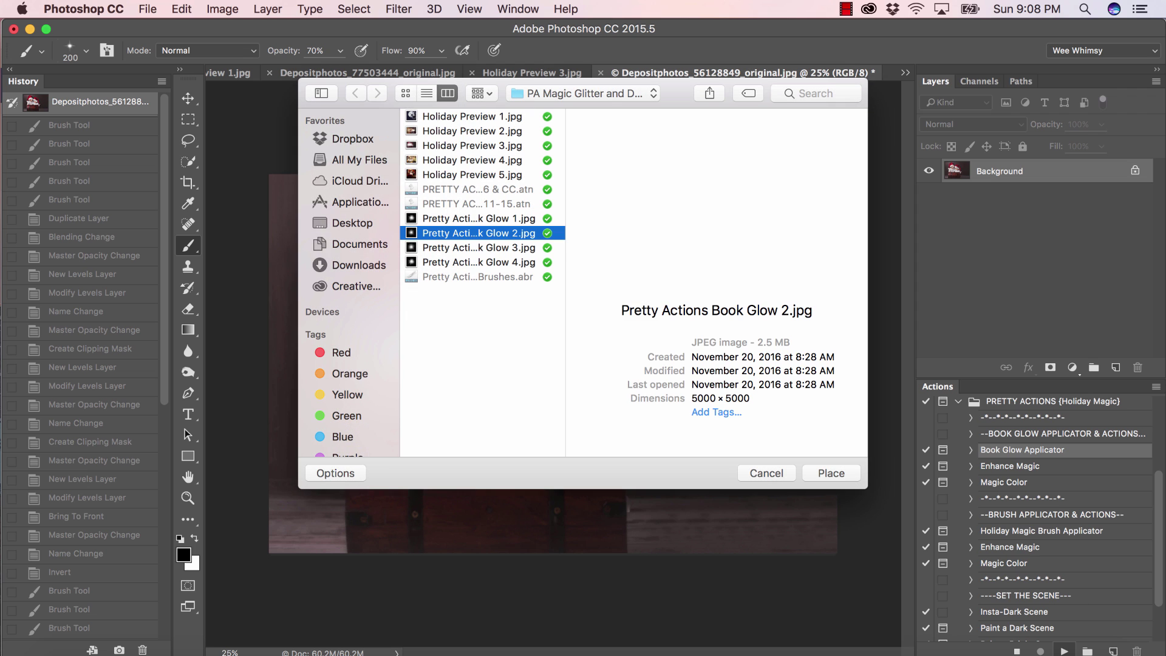
click(478, 247)
click(479, 262)
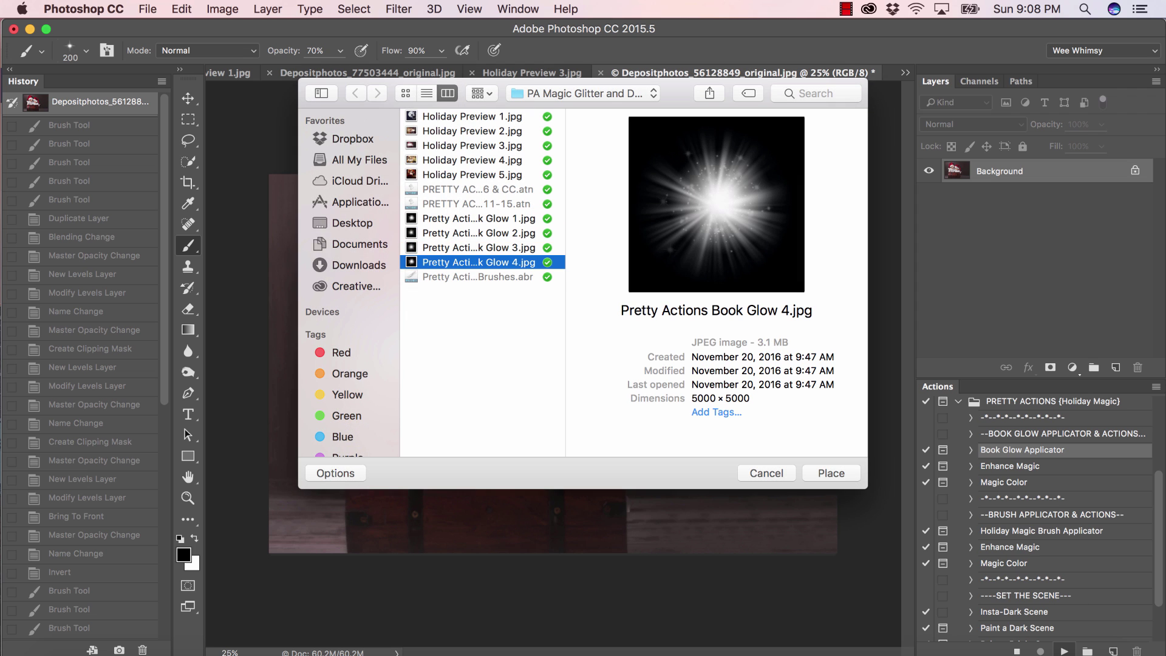
click(845, 473)
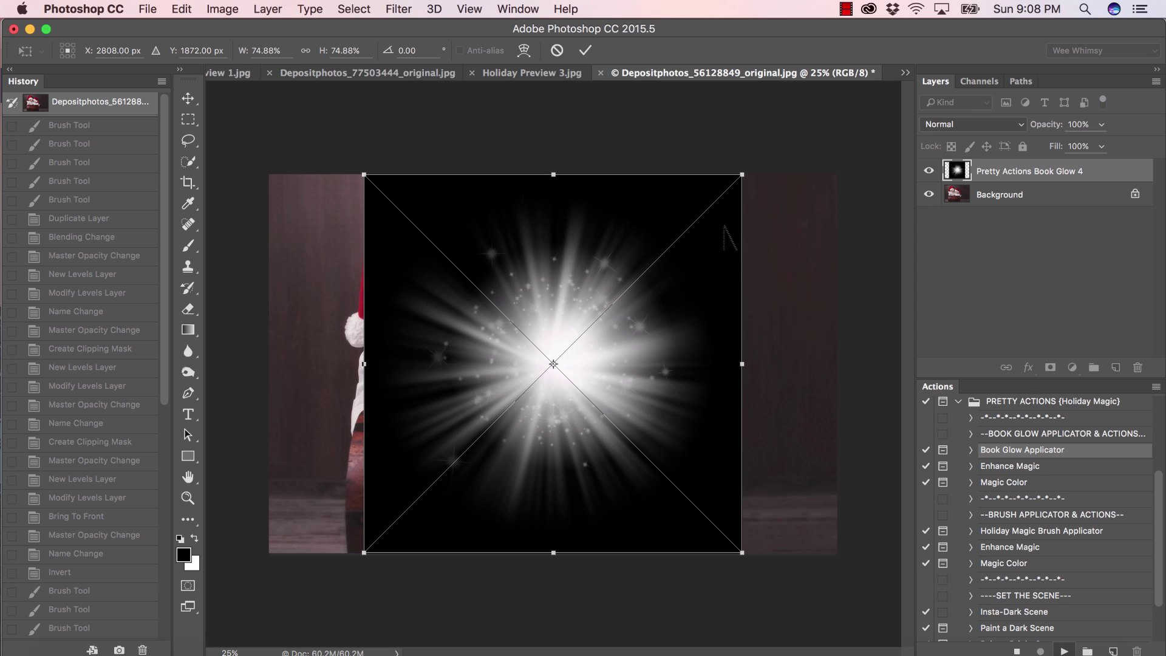
key(Return)
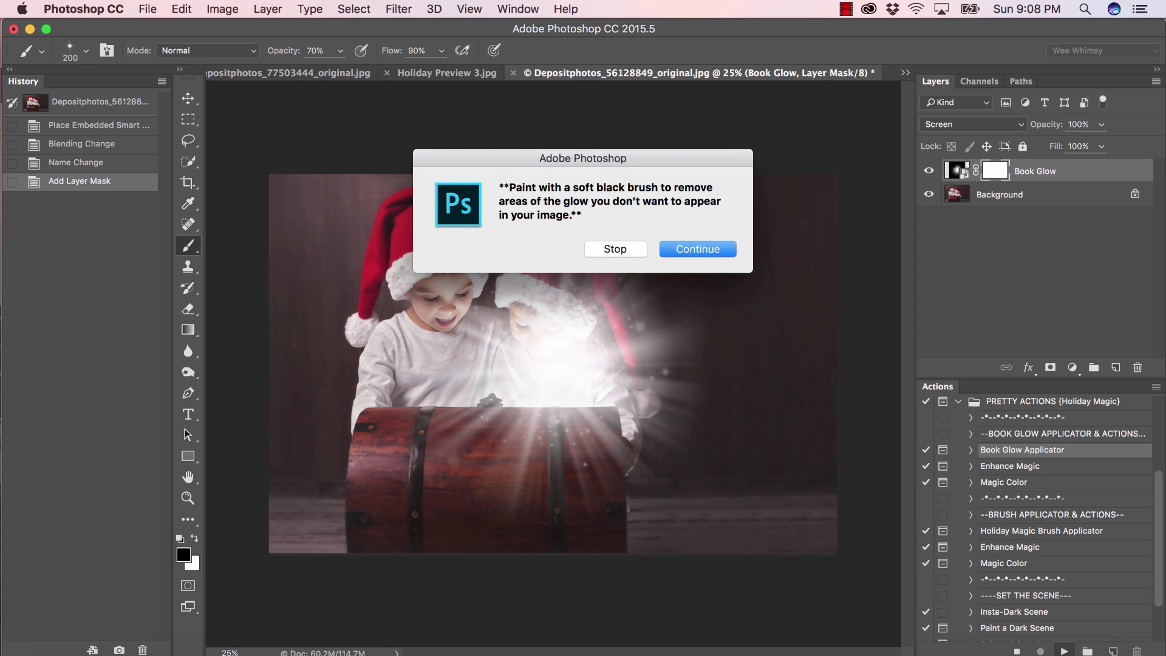
click(694, 248)
Rotate the Book Glow layer to 179.93° and position its bright centre at the chest's opening between the children
click(187, 98)
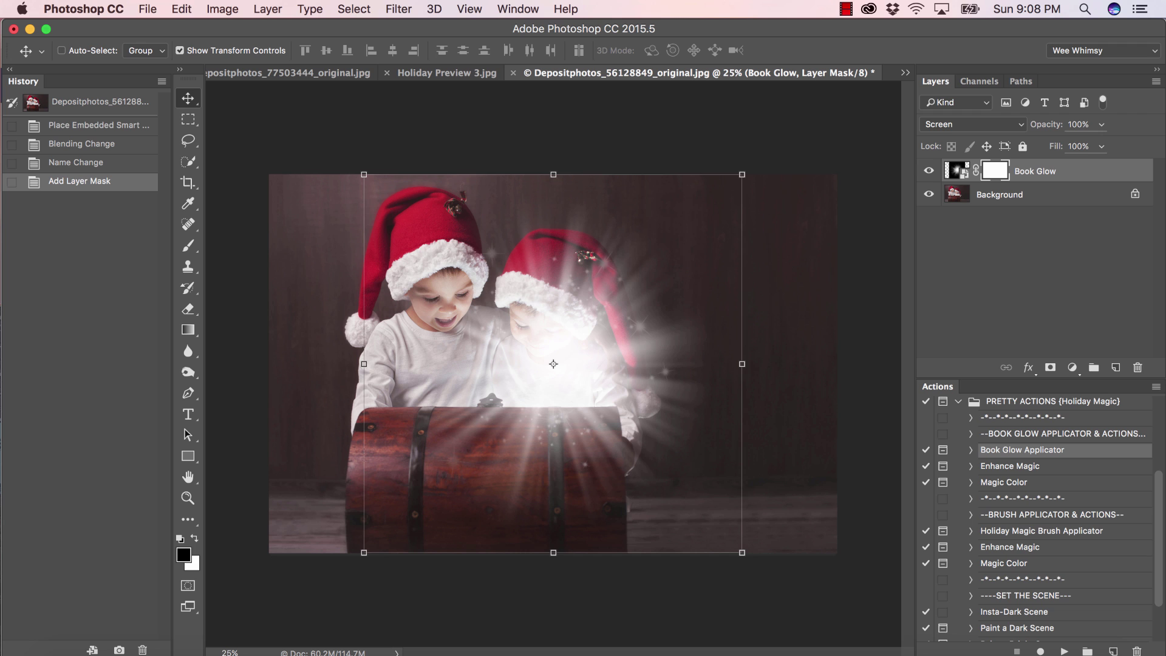
drag(583, 255, 532, 288)
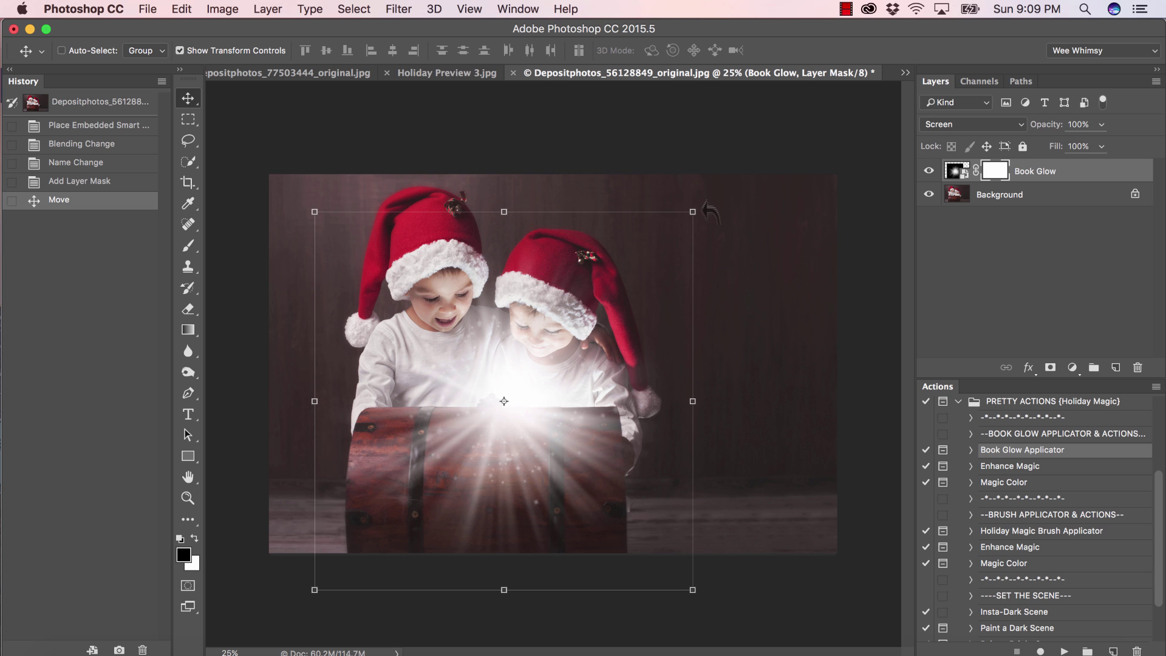
drag(707, 212, 421, 160)
drag(553, 317, 526, 315)
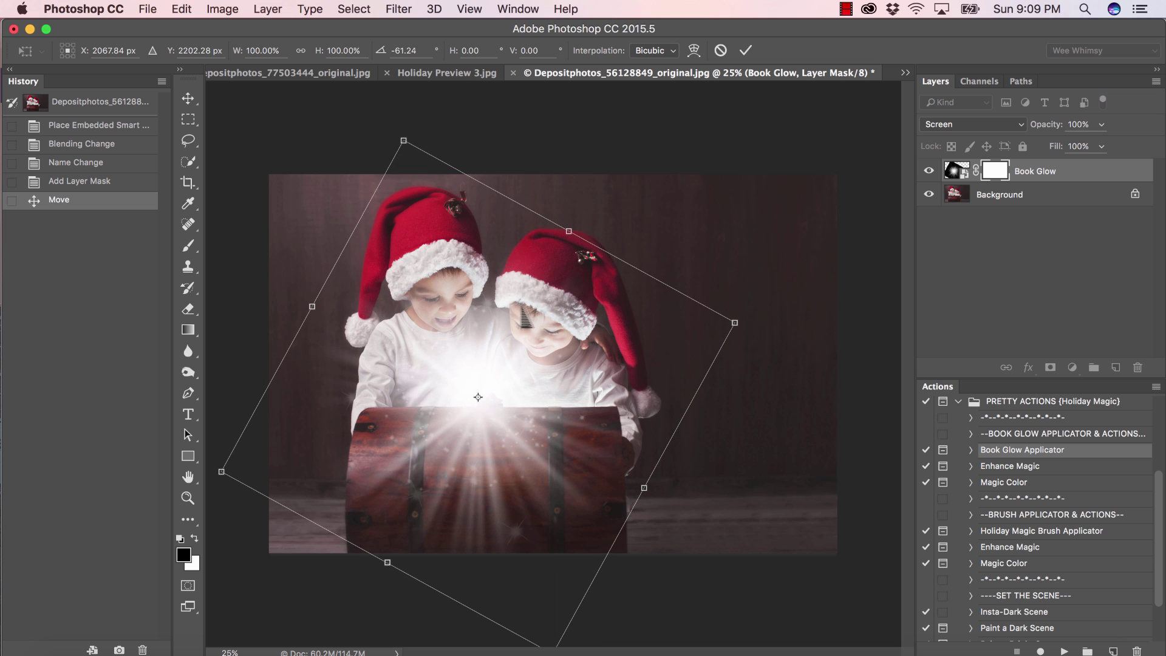
drag(412, 122, 300, 213)
drag(460, 358, 459, 325)
drag(708, 172, 338, 212)
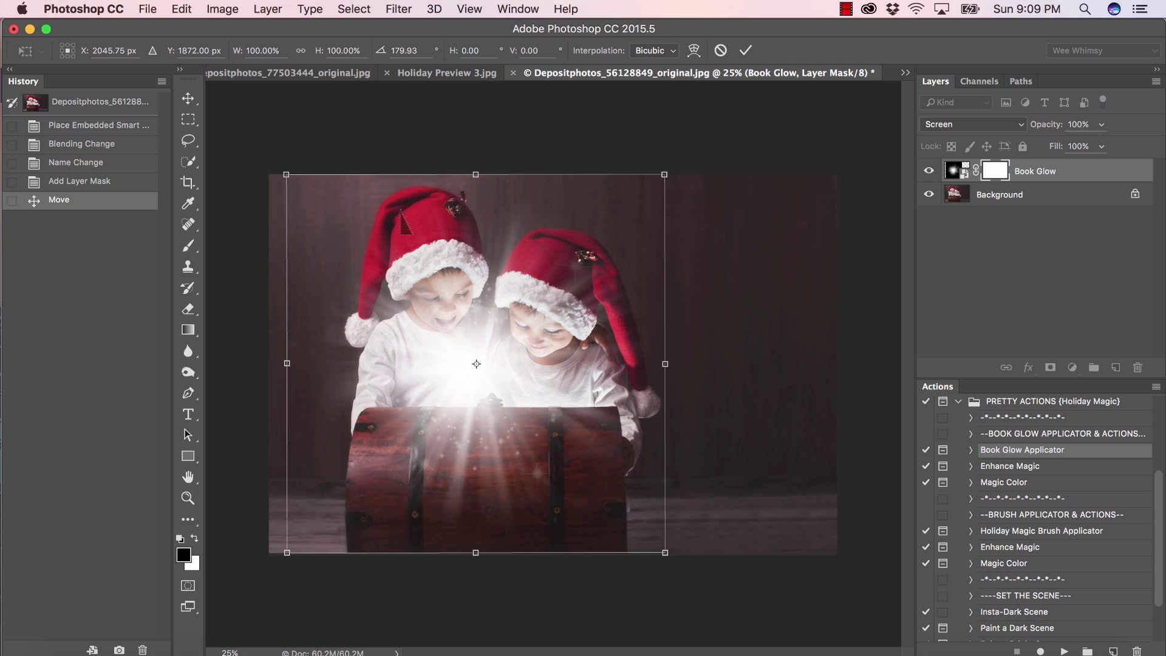
drag(458, 244, 466, 280)
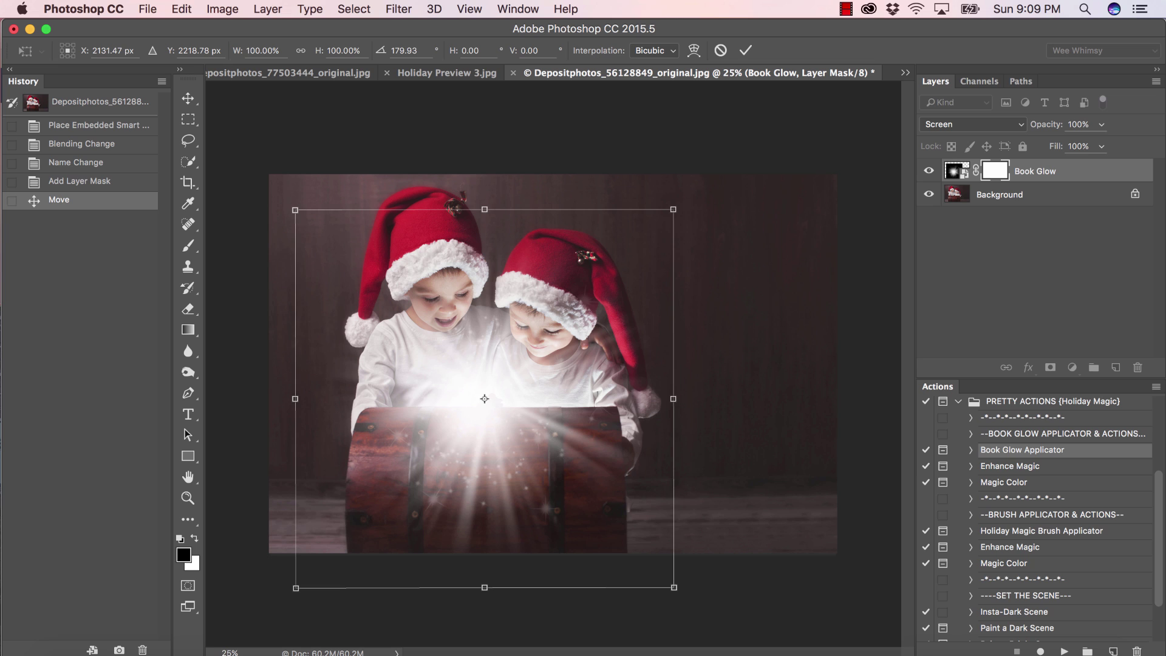
key(Return)
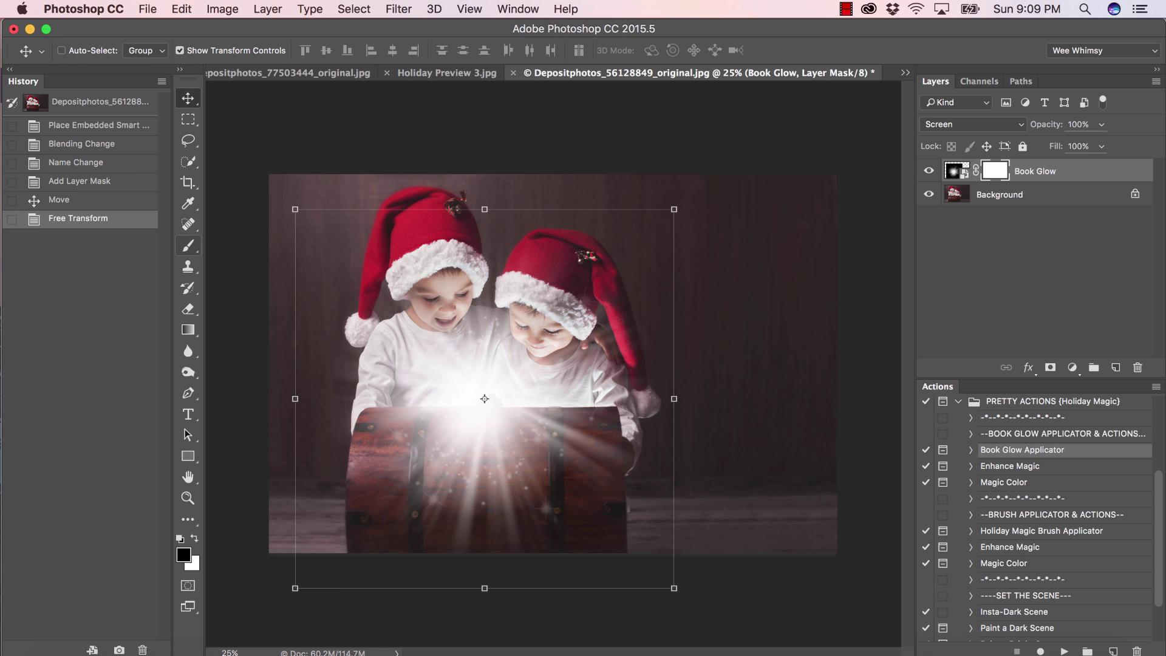
Set up a soft 60 px black brush at 48% opacity for painting on the Book Glow layer mask
click(188, 245)
click(85, 51)
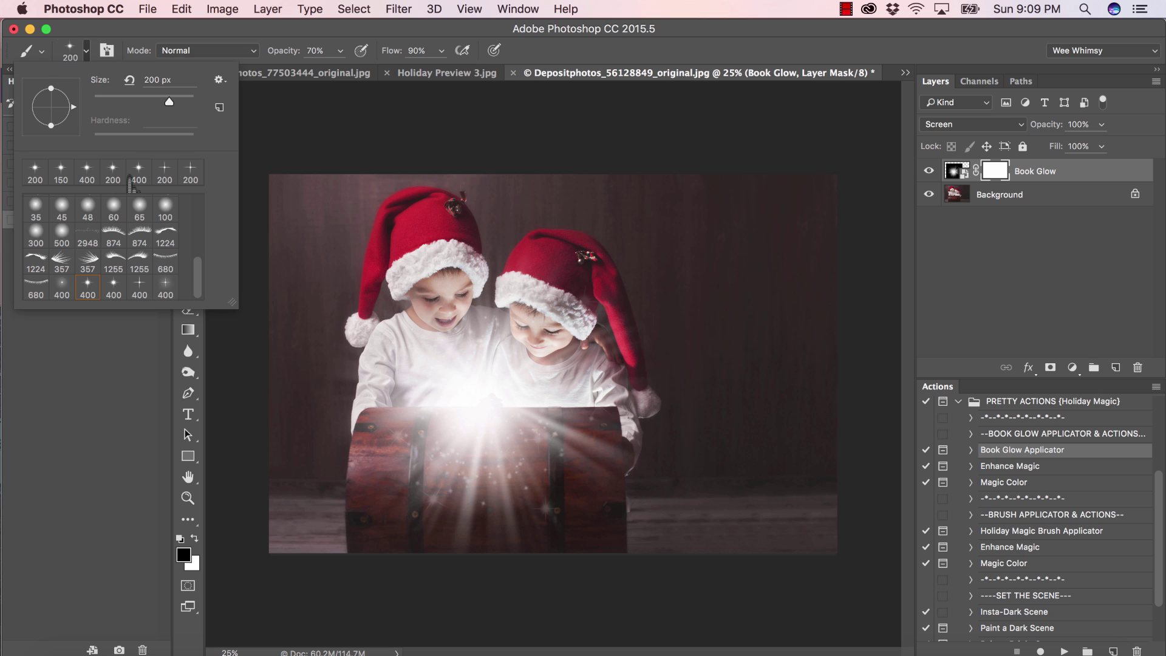
click(121, 213)
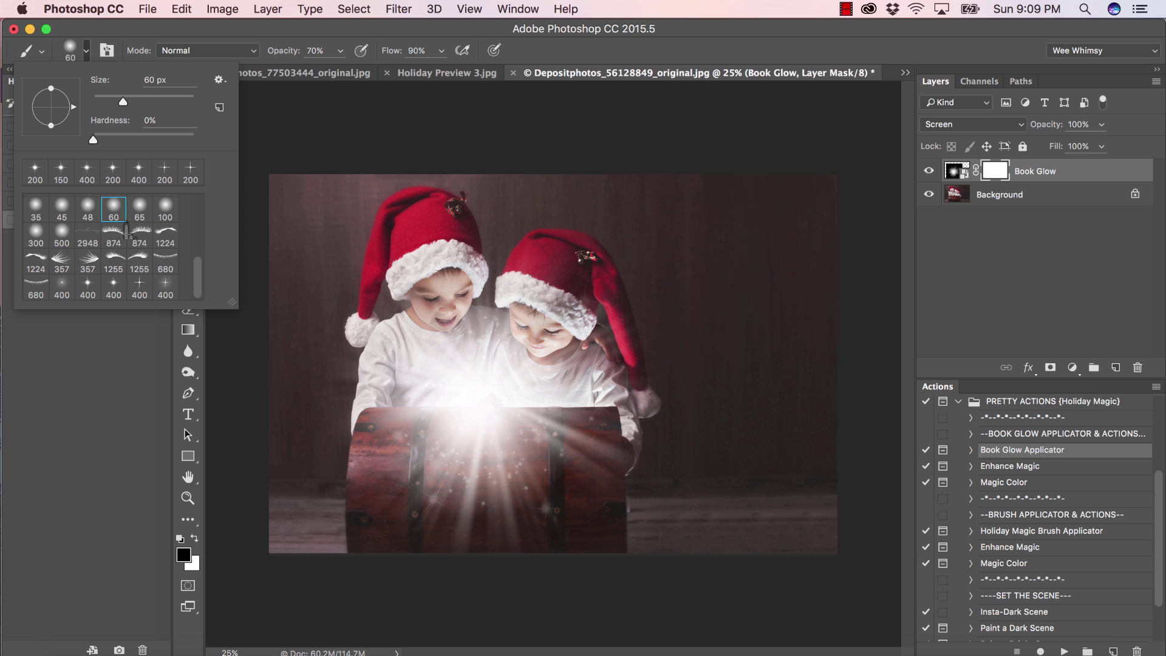
click(340, 50)
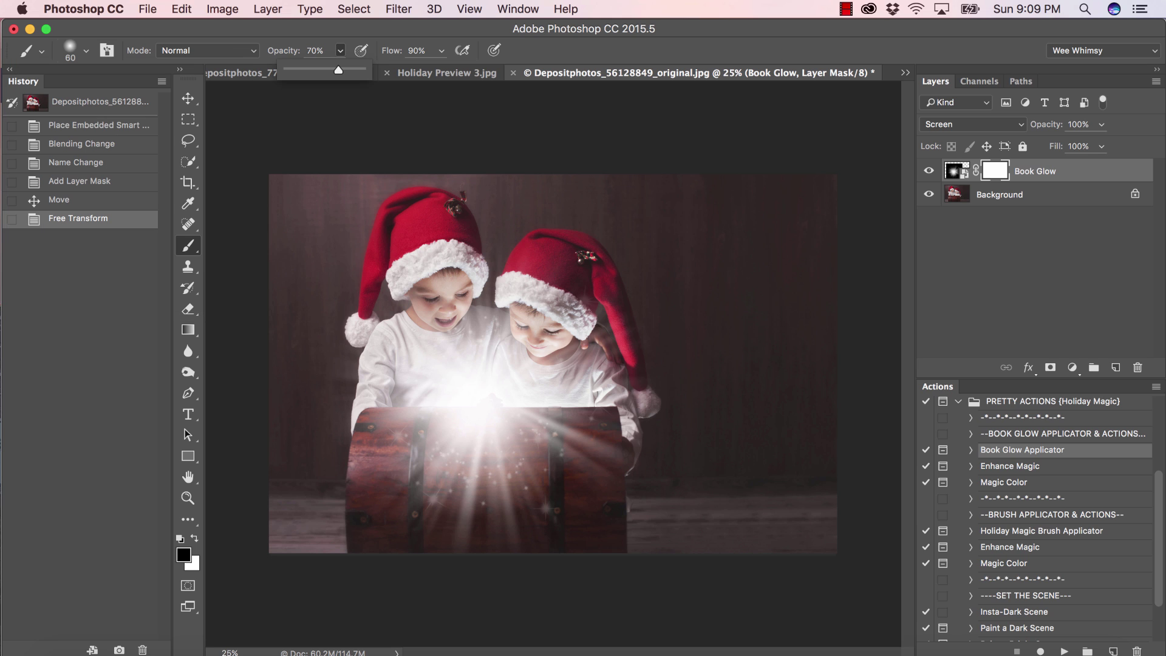
drag(335, 69, 321, 70)
click(339, 144)
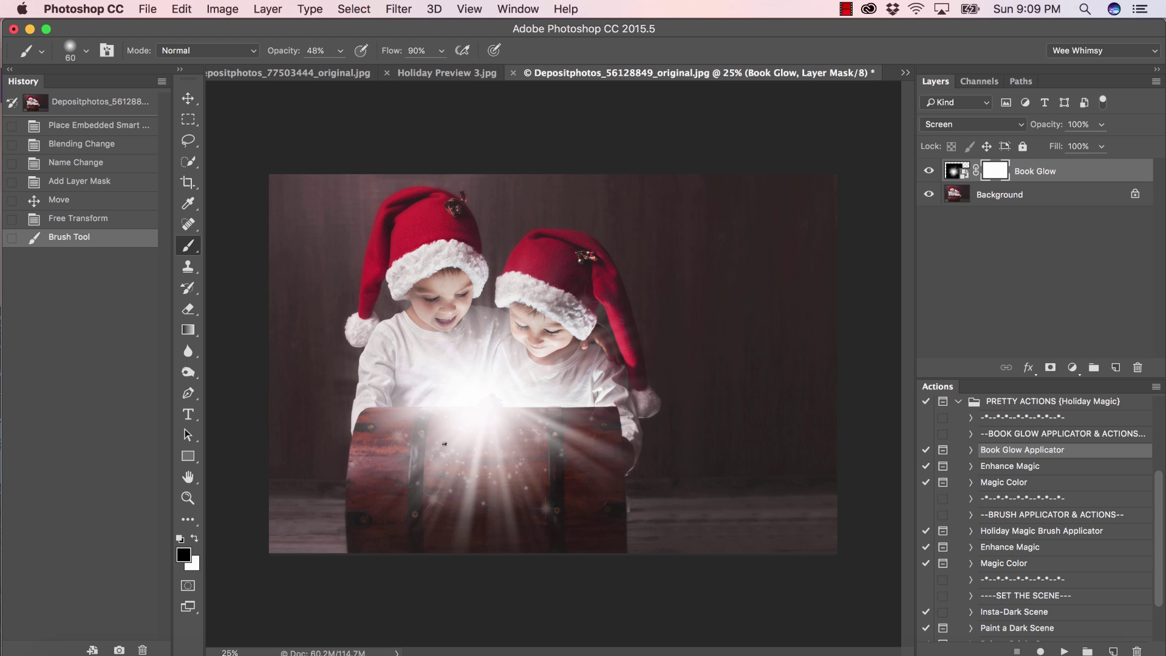
Enlarge the brush to 900 px and mask the glow and light rays off the front of the wooden chest
key(bracketright)
key(bracketright)
key(bracketright)
key(bracketright)
key(bracketright)
key(bracketright)
key(bracketright)
mouse_move(416, 508)
mouse_down()
mouse_move(594, 520)
mouse_move(403, 541)
mouse_up()
mouse_move(568, 526)
mouse_down()
mouse_move(374, 510)
mouse_move(593, 526)
mouse_move(366, 555)
mouse_move(592, 536)
mouse_move(385, 516)
mouse_move(566, 482)
mouse_move(533, 480)
mouse_move(667, 478)
mouse_move(522, 478)
mouse_move(585, 460)
mouse_move(497, 485)
mouse_move(599, 464)
mouse_up()
click(568, 471)
click(577, 468)
click(476, 512)
click(473, 507)
click(462, 533)
click(465, 536)
click(465, 535)
mouse_move(382, 505)
mouse_down()
mouse_move(401, 479)
mouse_move(508, 469)
mouse_move(471, 447)
mouse_move(458, 454)
mouse_move(498, 456)
mouse_up()
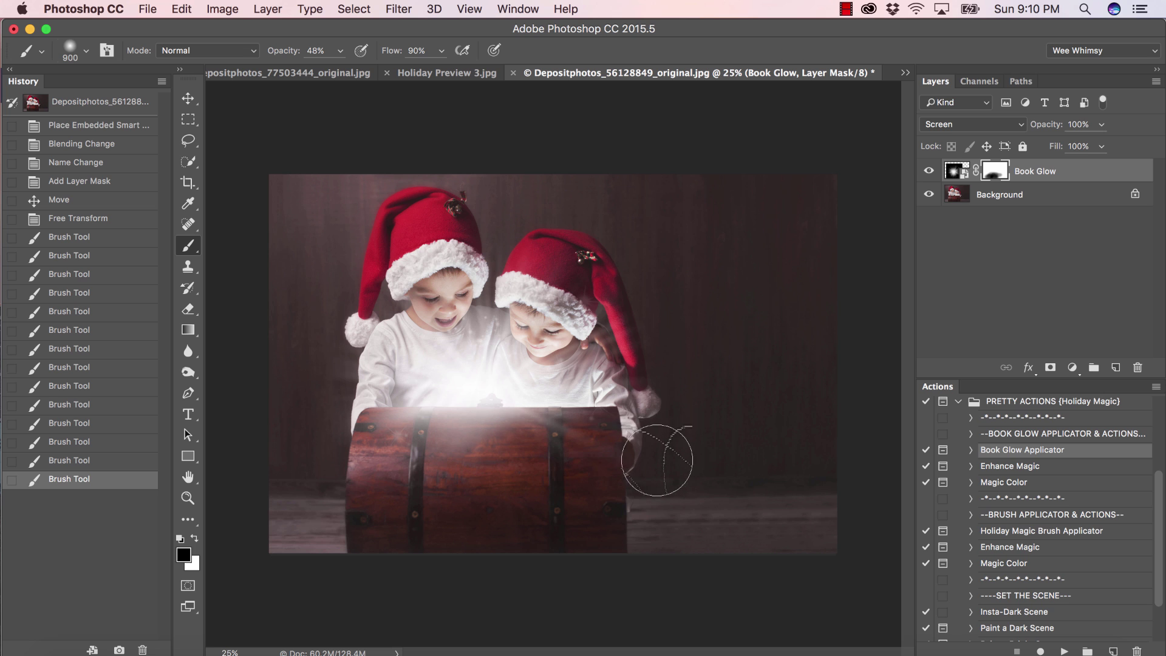
click(644, 460)
click(591, 456)
click(541, 458)
click(509, 456)
click(488, 456)
click(468, 456)
click(446, 457)
click(424, 454)
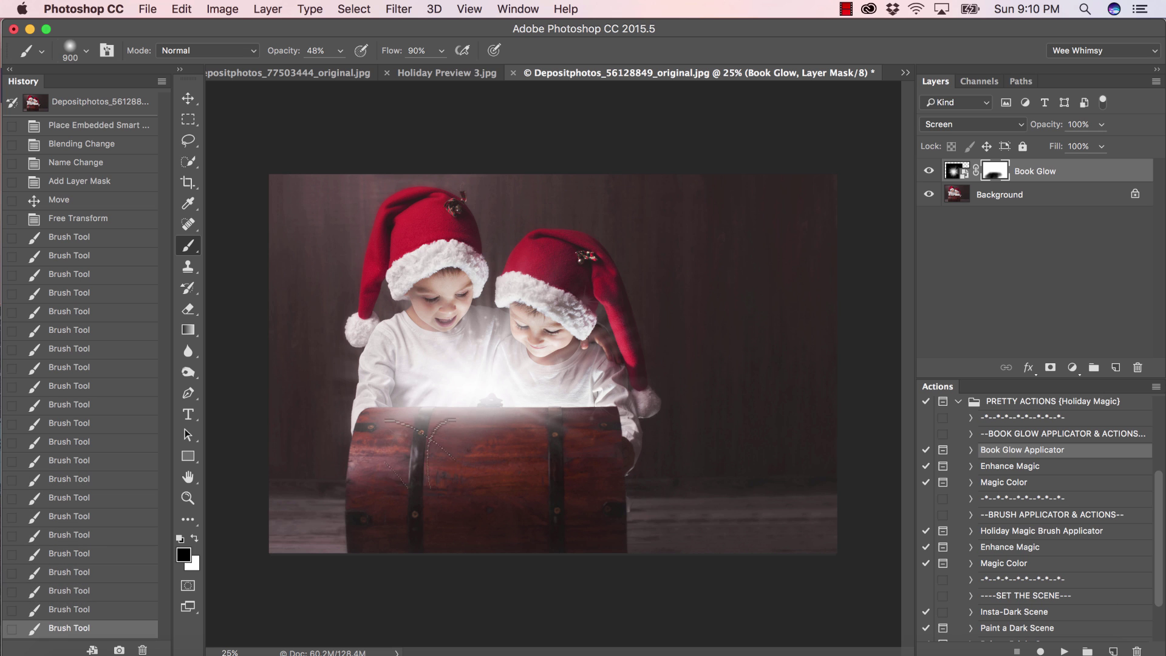
click(391, 458)
click(390, 455)
click(419, 456)
click(449, 456)
click(477, 455)
click(495, 457)
click(534, 457)
click(458, 463)
click(445, 458)
click(403, 463)
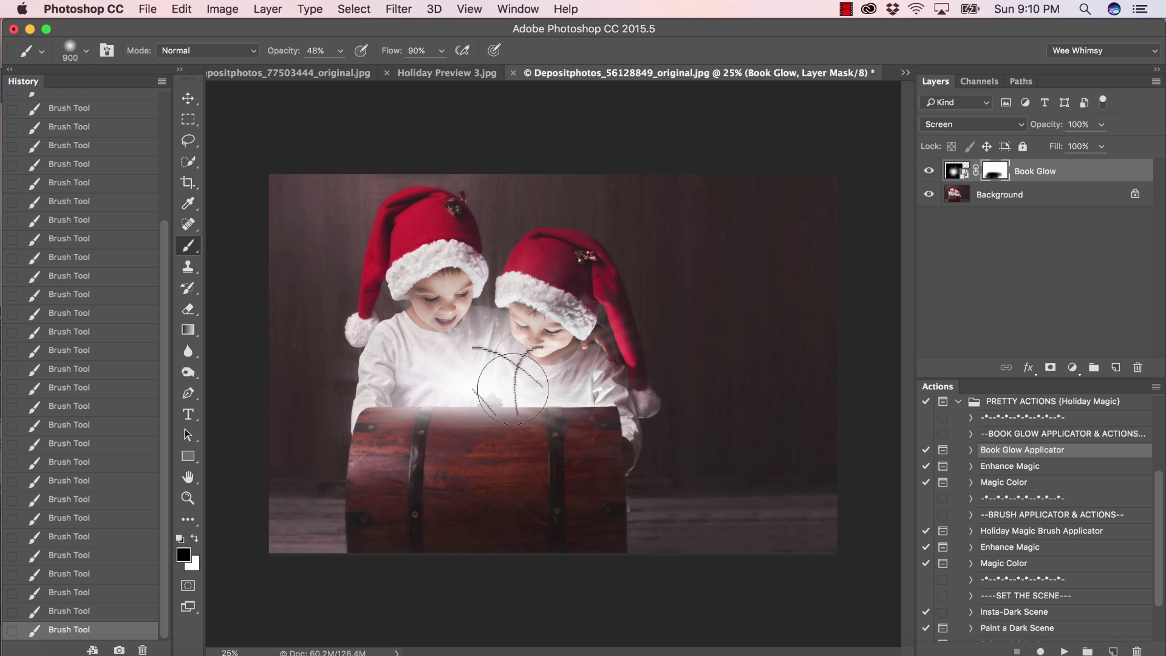
Mask the remaining glow off the front of the wooden chest, and reduce the brush size to 500 px
click(463, 467)
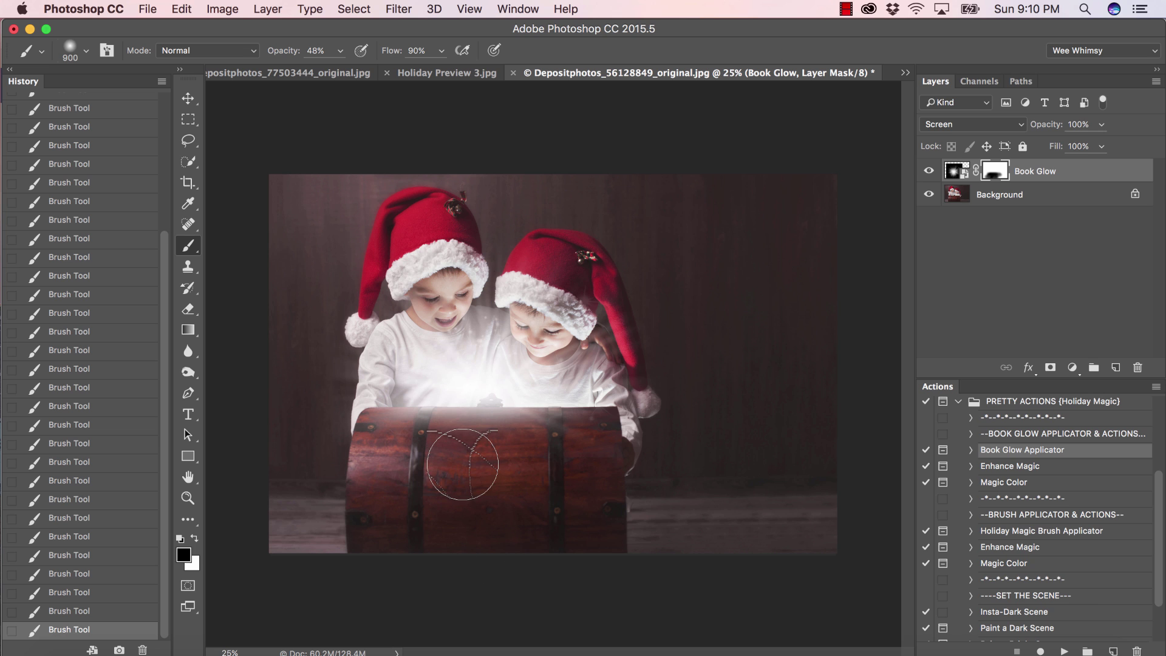
click(510, 460)
click(541, 463)
click(589, 462)
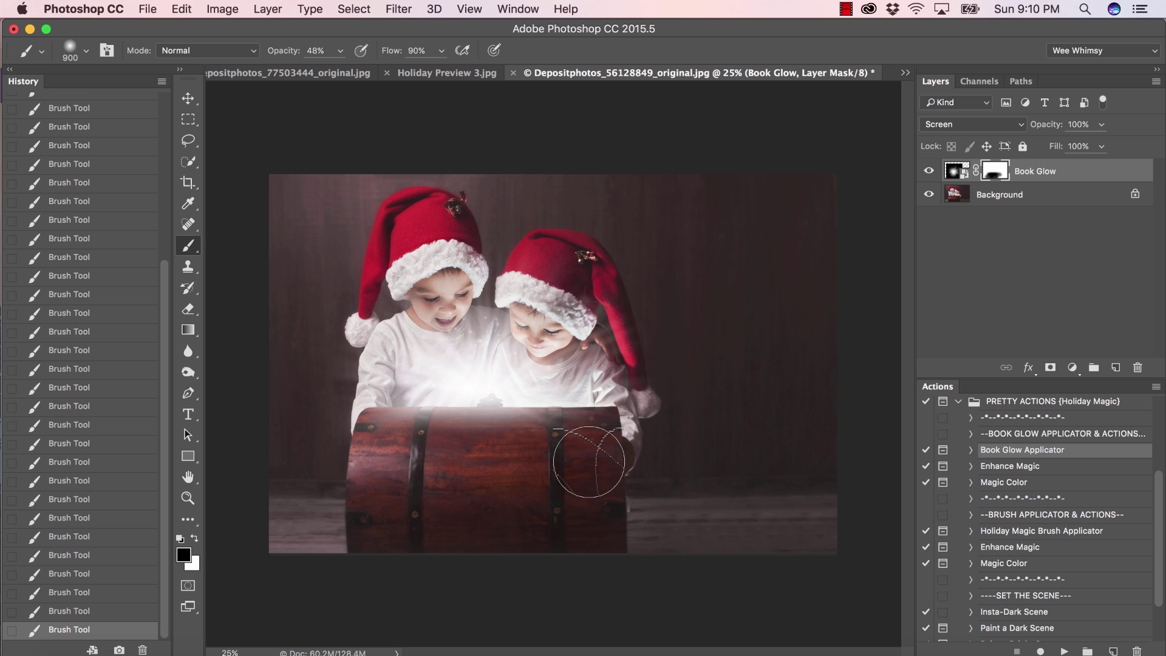
key(bracketleft)
key(bracketleft)
key(bracketleft)
key(bracketleft)
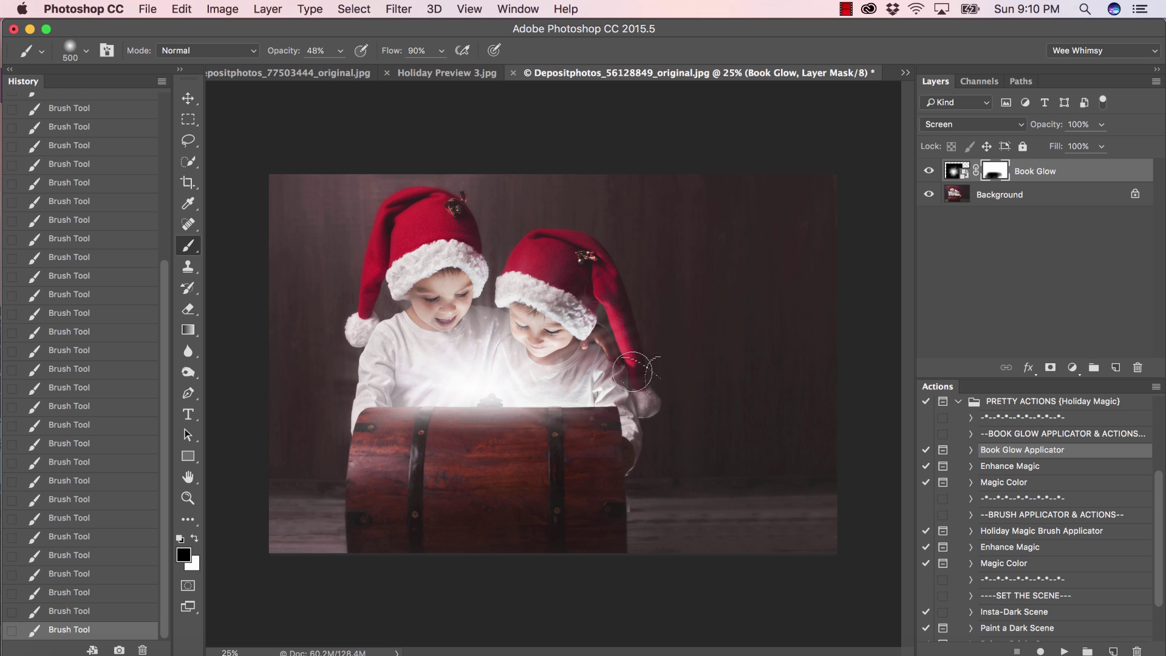
Enlarge the Book Glow layer and move it so its bright centre sits at the chest's opening
click(188, 99)
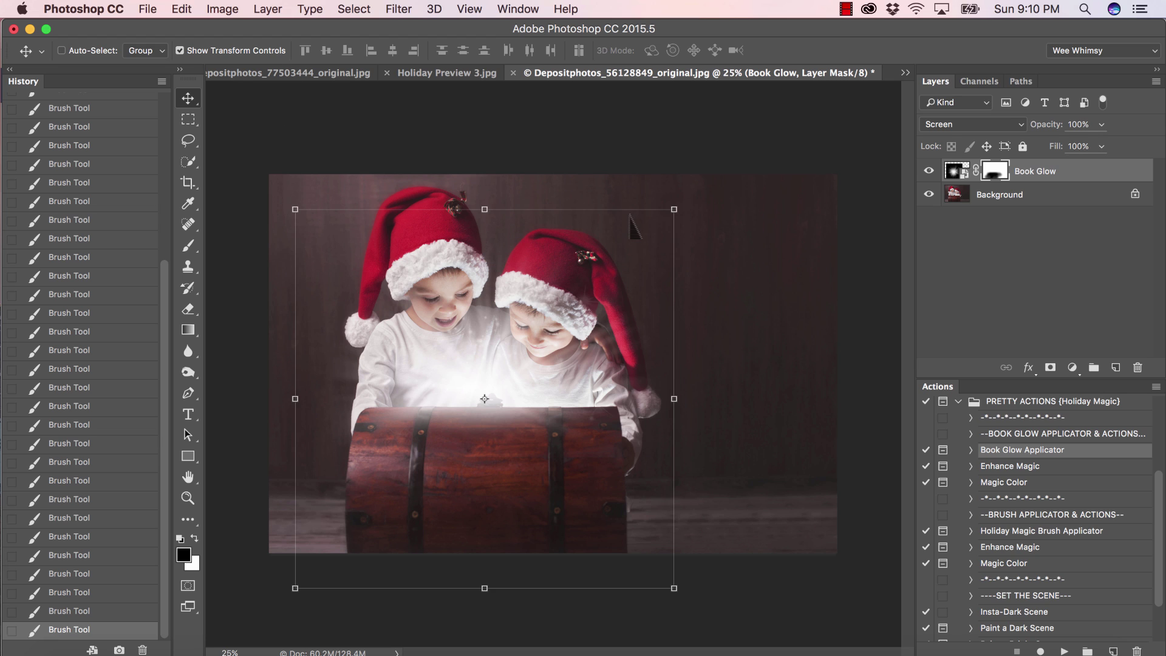
drag(675, 209, 788, 186)
key(Return)
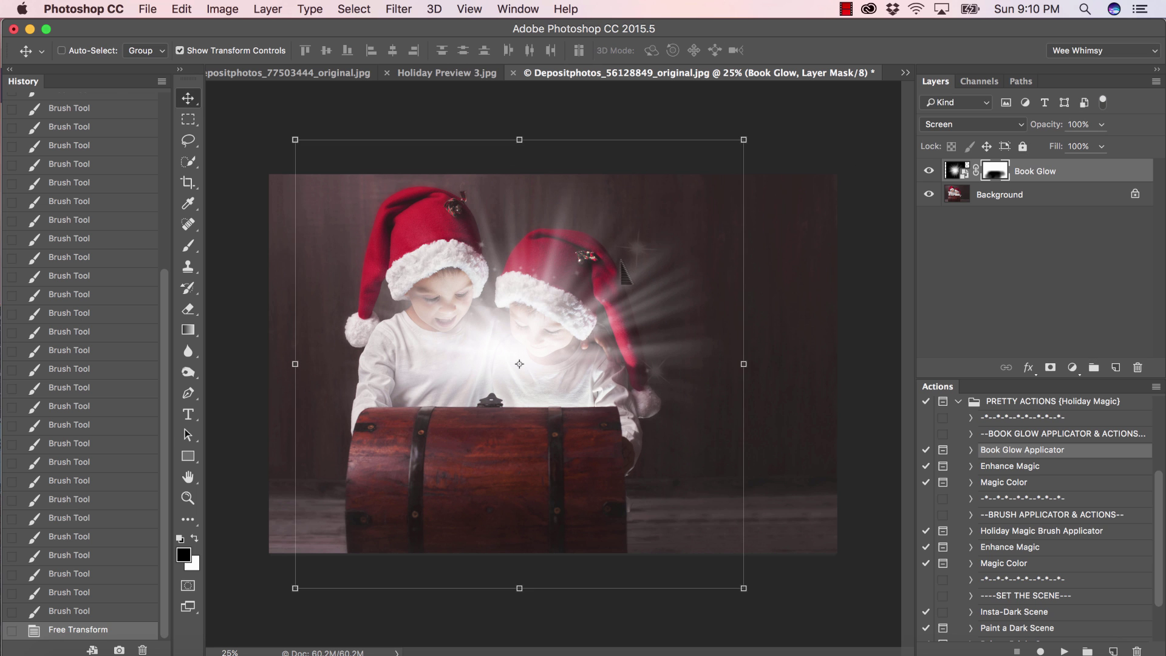
mouse_move(664, 216)
mouse_down()
mouse_move(649, 243)
mouse_move(625, 235)
mouse_move(628, 246)
mouse_up()
Paint black with a 1000 px brush on the Book Glow mask across the front of the chest
click(188, 245)
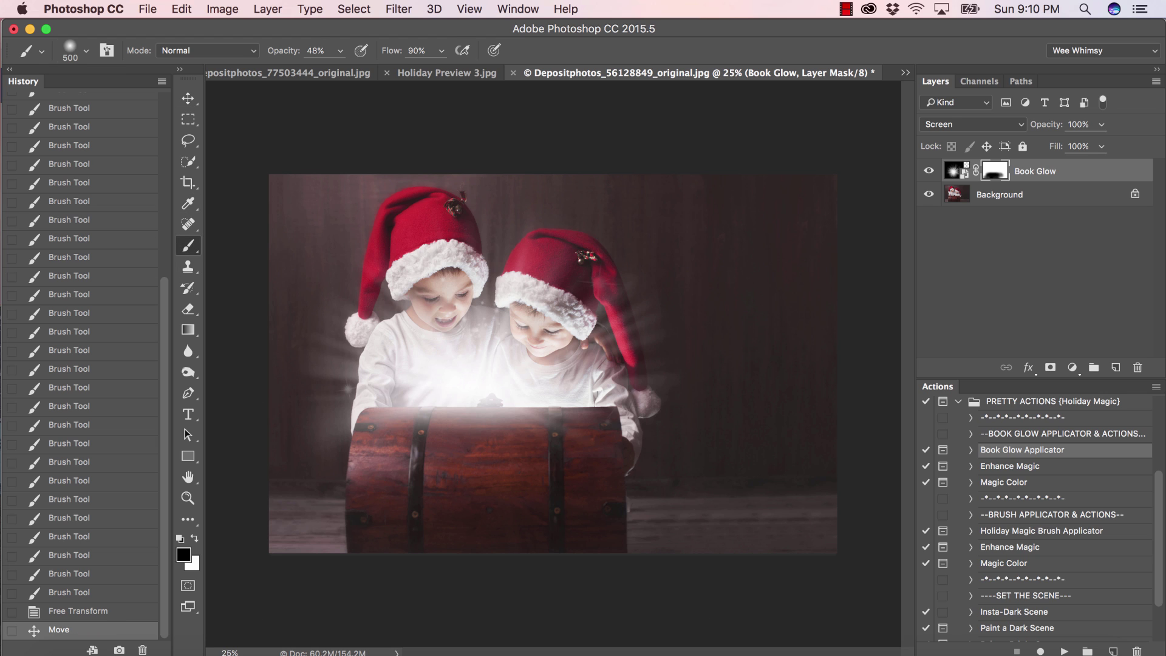
key(bracketright)
key(bracketright)
key(bracketright)
key(bracketright)
key(bracketright)
mouse_move(603, 479)
mouse_down()
mouse_move(551, 459)
mouse_move(365, 469)
mouse_up()
click(484, 459)
Reduce the brush to 500 px and mask the glow off both children's faces
click(466, 281)
key(bracketleft)
key(bracketleft)
key(bracketleft)
key(bracketleft)
key(bracketleft)
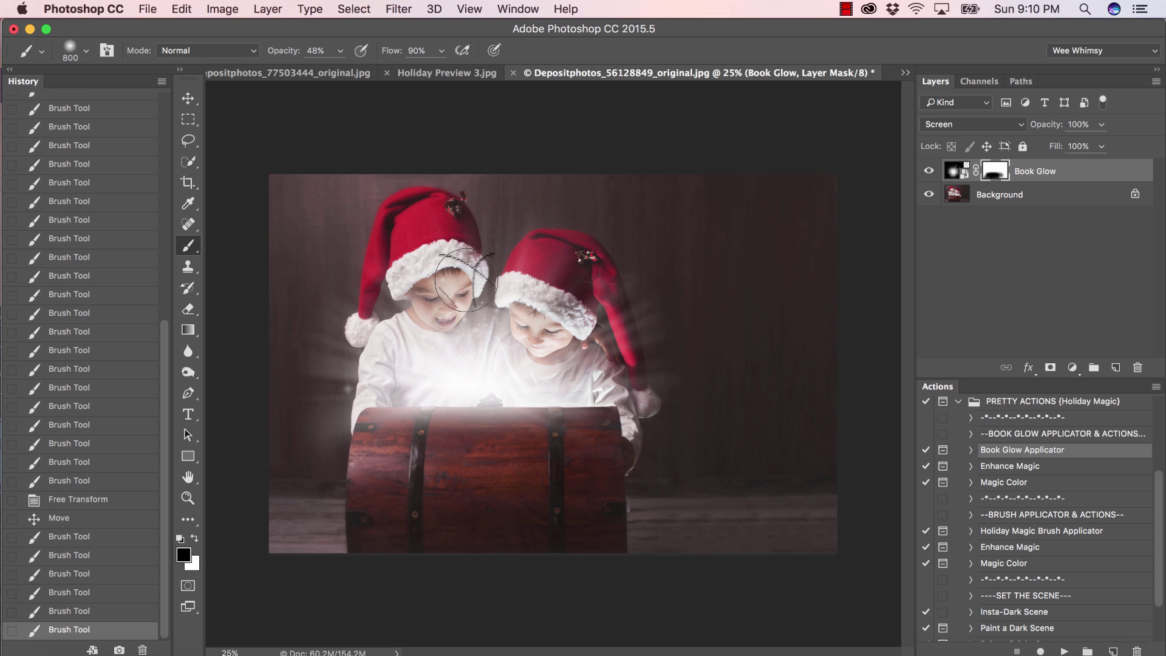
click(440, 299)
click(439, 297)
click(443, 291)
click(445, 287)
click(446, 285)
click(448, 282)
click(448, 281)
click(447, 286)
click(444, 290)
click(440, 294)
click(437, 299)
click(435, 304)
click(432, 308)
click(428, 311)
click(431, 303)
click(436, 297)
click(440, 289)
click(441, 288)
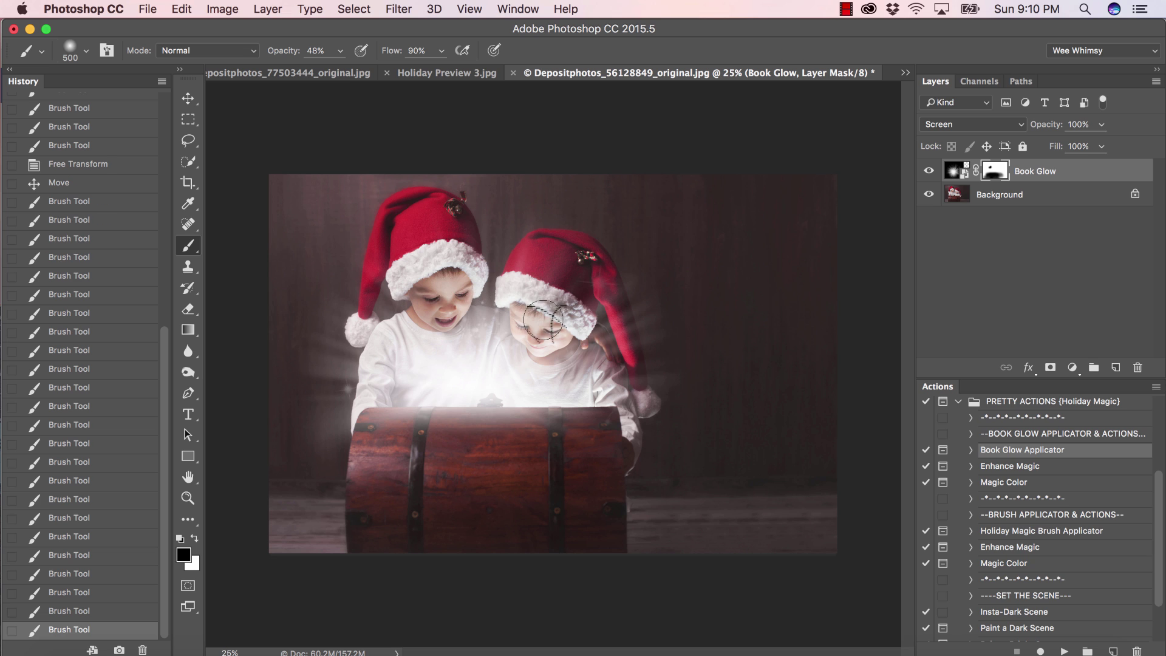
click(450, 302)
click(446, 308)
click(526, 316)
click(526, 316)
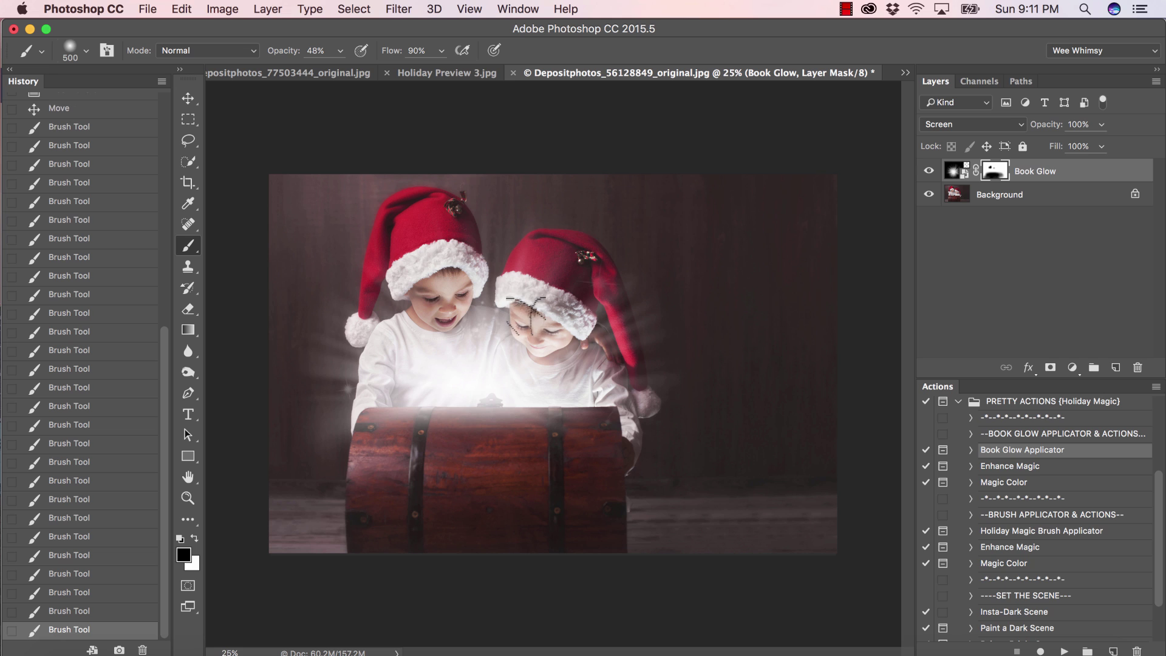
click(534, 328)
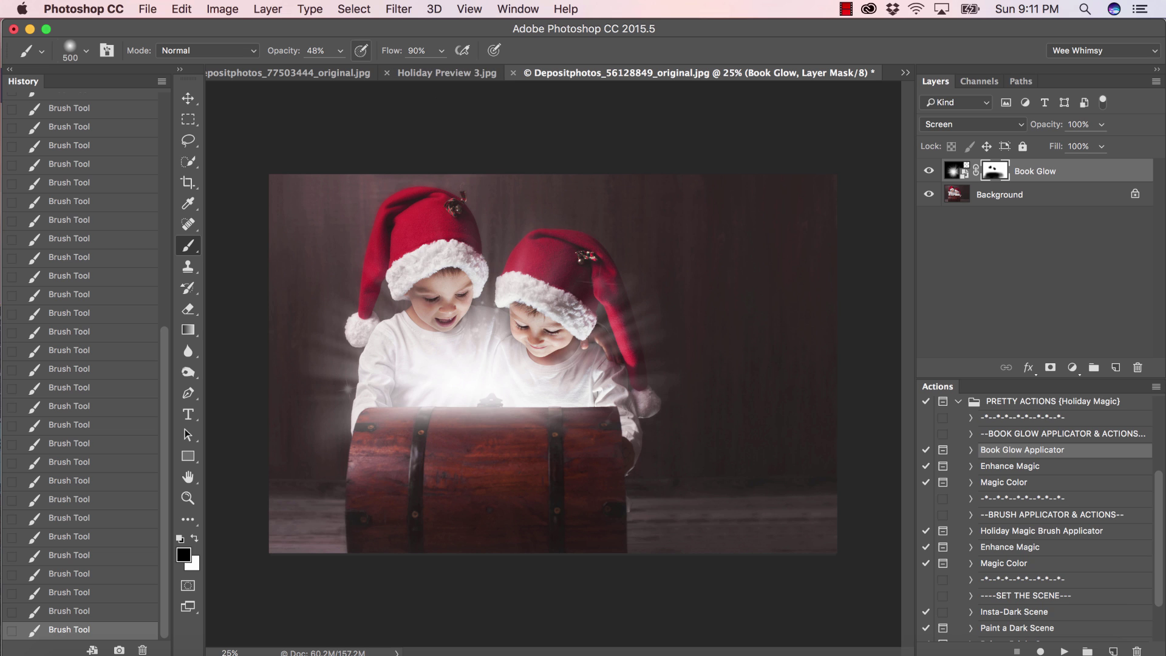
Soften the outer light rays around the children's hats and sides on the mask with a 1000 px brush at 27% opacity
key(bracketright)
key(bracketright)
key(bracketright)
key(bracketright)
key(bracketright)
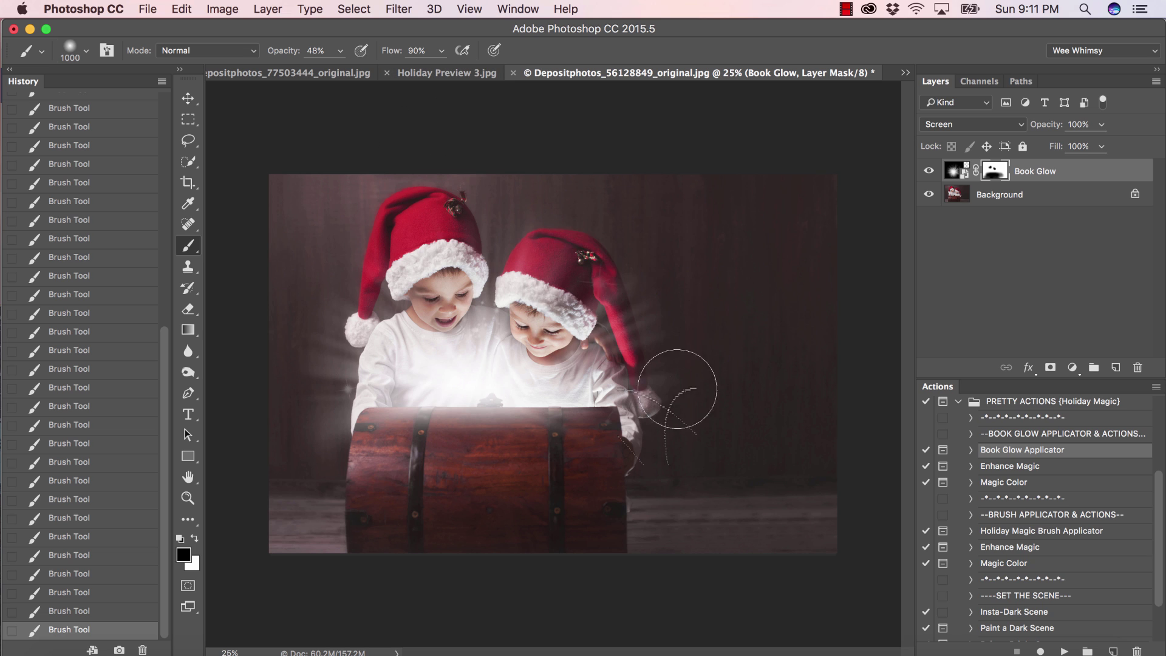
click(340, 50)
drag(340, 70, 323, 69)
click(562, 256)
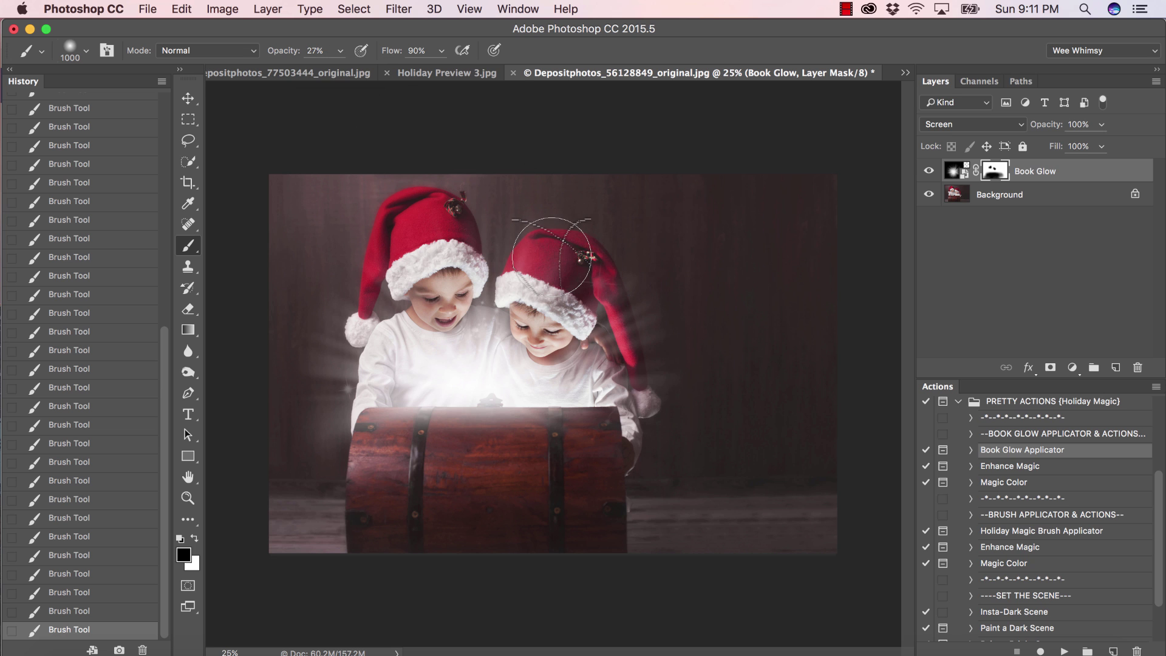
mouse_move(534, 235)
mouse_down()
mouse_move(644, 282)
mouse_move(631, 283)
mouse_move(669, 373)
mouse_move(600, 276)
mouse_move(640, 330)
mouse_move(539, 282)
mouse_move(369, 302)
mouse_move(331, 333)
mouse_move(321, 361)
mouse_move(333, 487)
mouse_up()
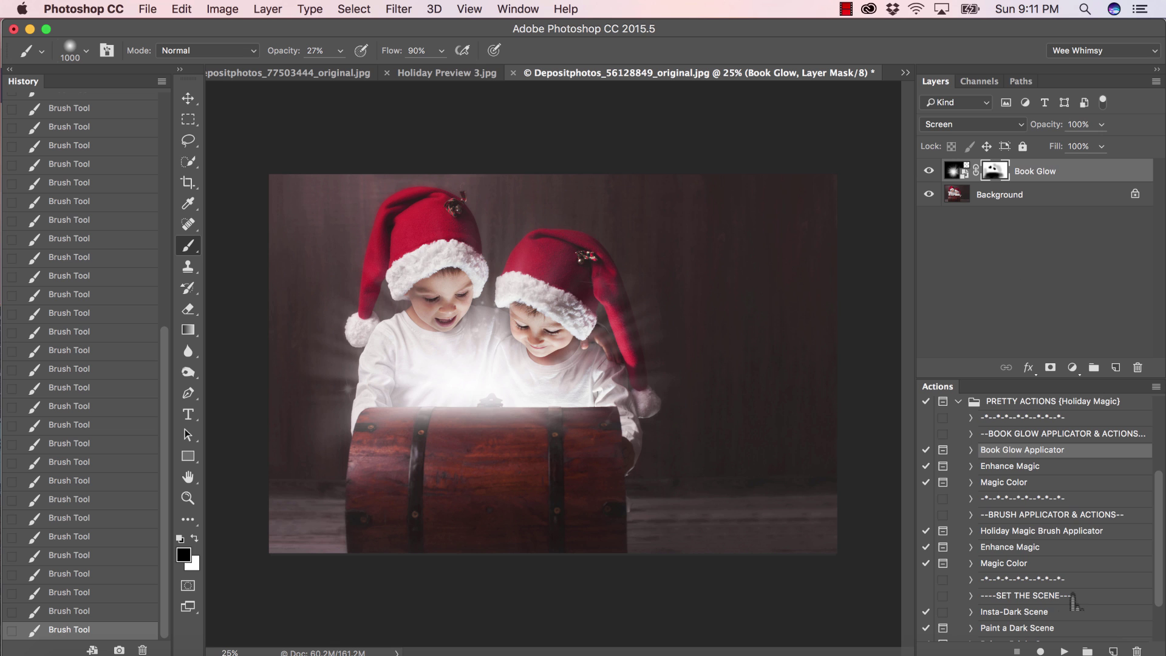
Run the Enhance Magic action for the book glow
click(1040, 471)
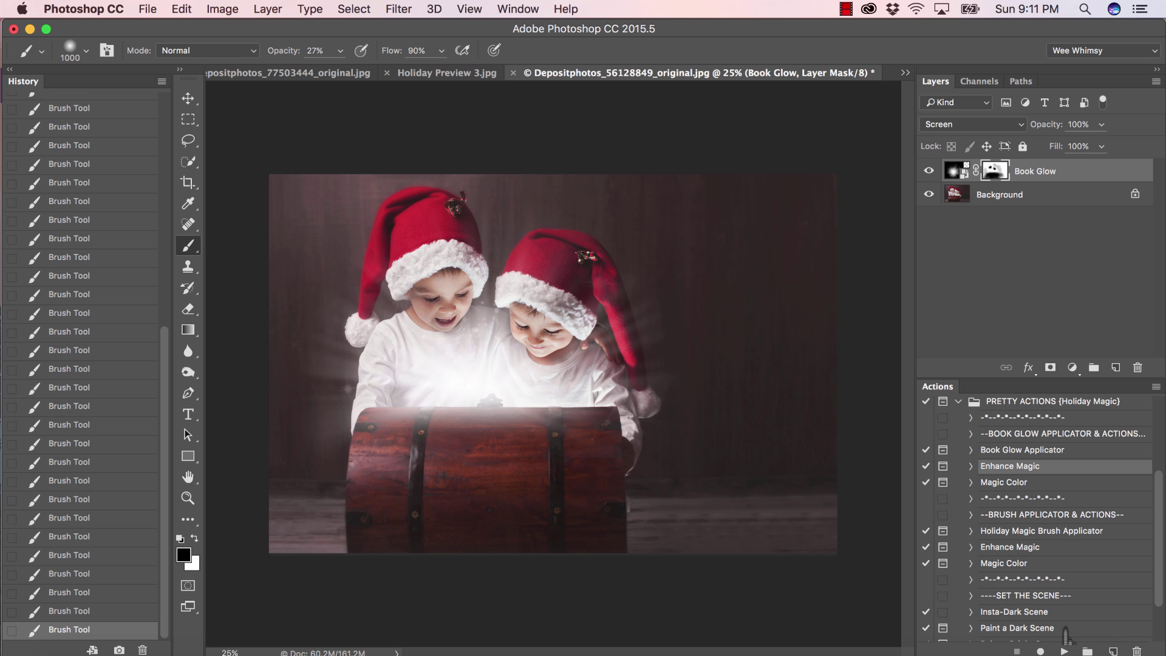
click(1064, 650)
click(698, 249)
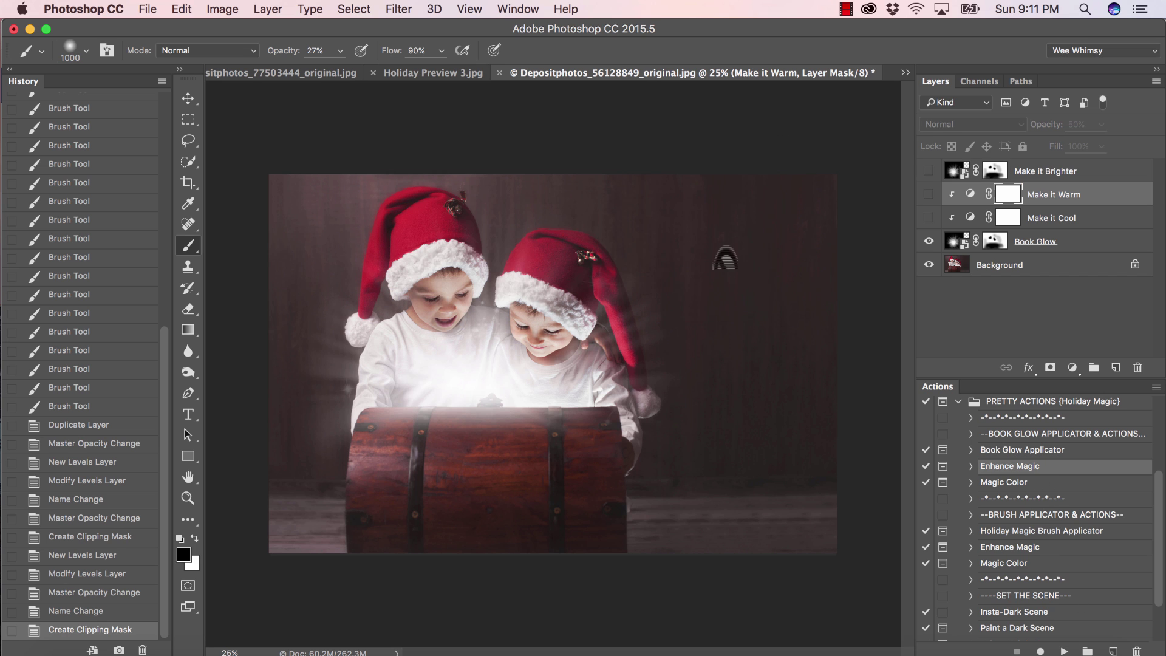
Show the Make it Warm layer and set its opacity to 28%
click(929, 194)
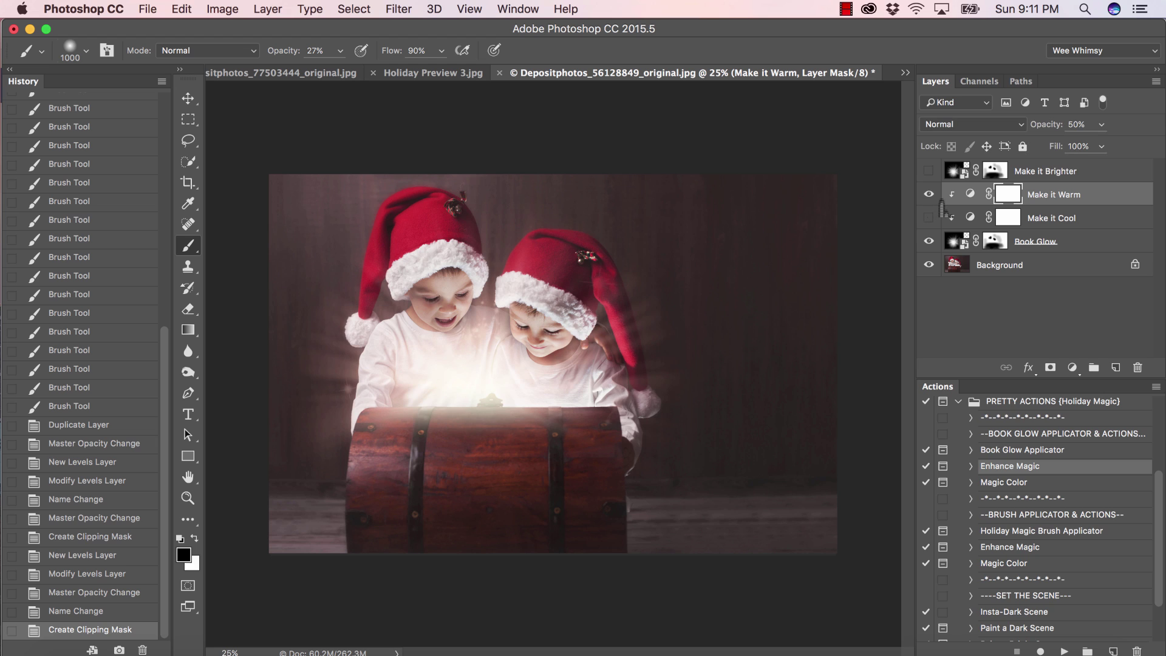
click(1101, 124)
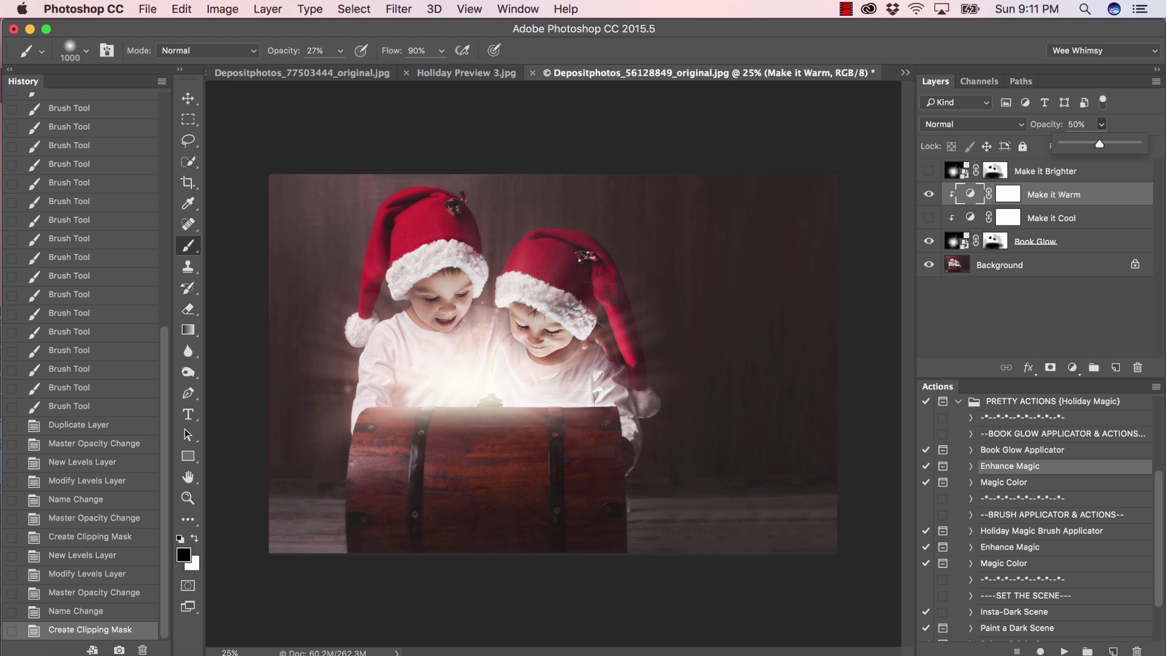
mouse_move(1098, 144)
mouse_down()
mouse_move(1063, 144)
mouse_move(1083, 144)
mouse_up()
click(1066, 211)
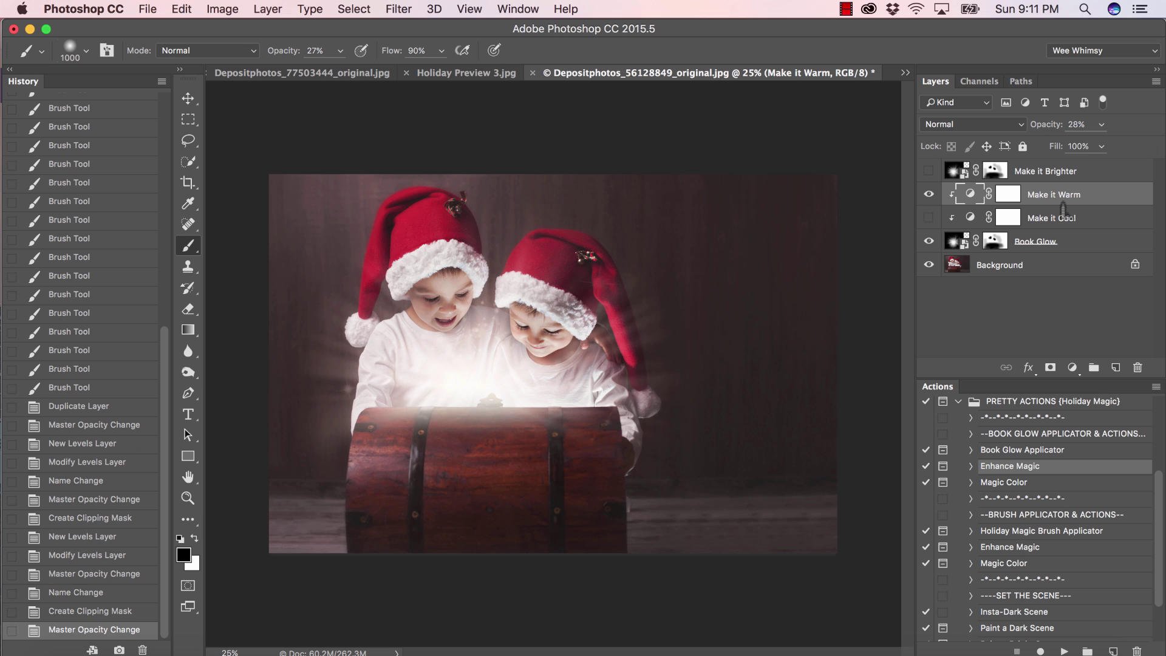
Show the Make it Brighter layer and set its opacity to 47%
click(929, 171)
click(931, 174)
click(931, 173)
click(930, 173)
click(930, 173)
click(954, 171)
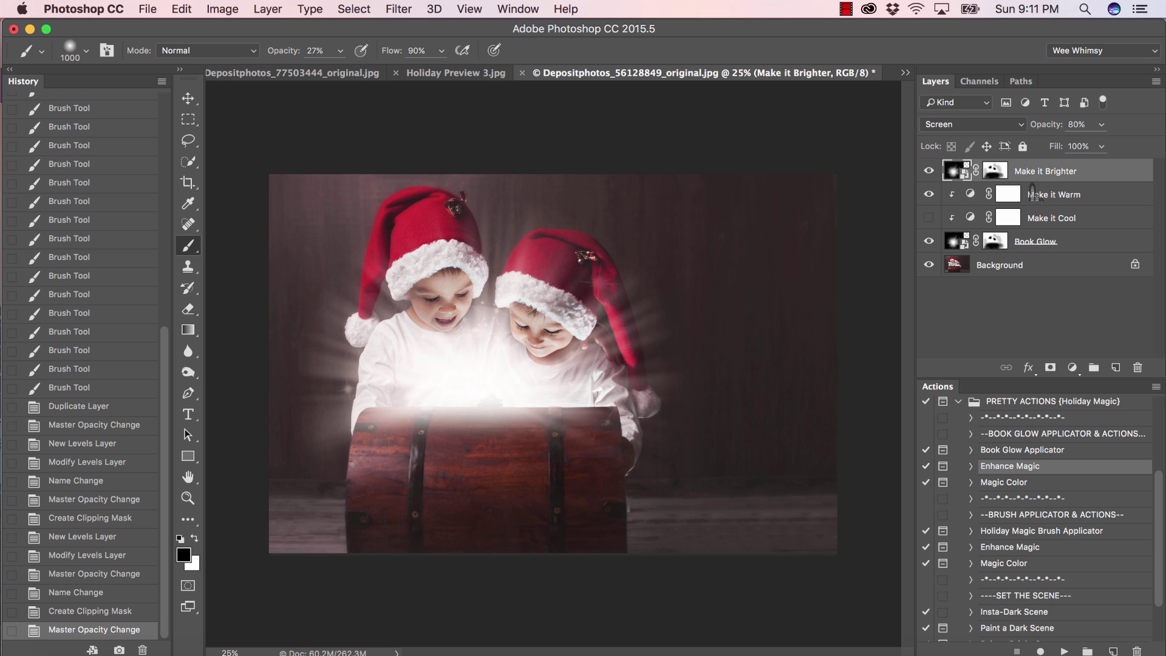
click(1101, 124)
drag(1101, 144, 1072, 144)
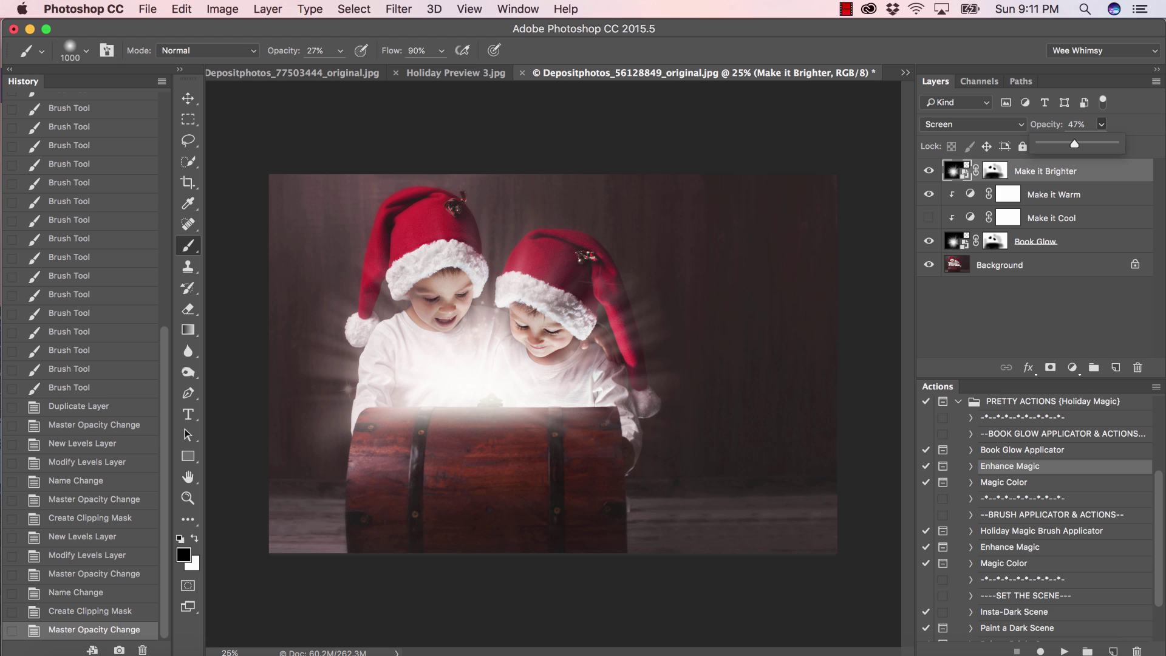
click(1076, 178)
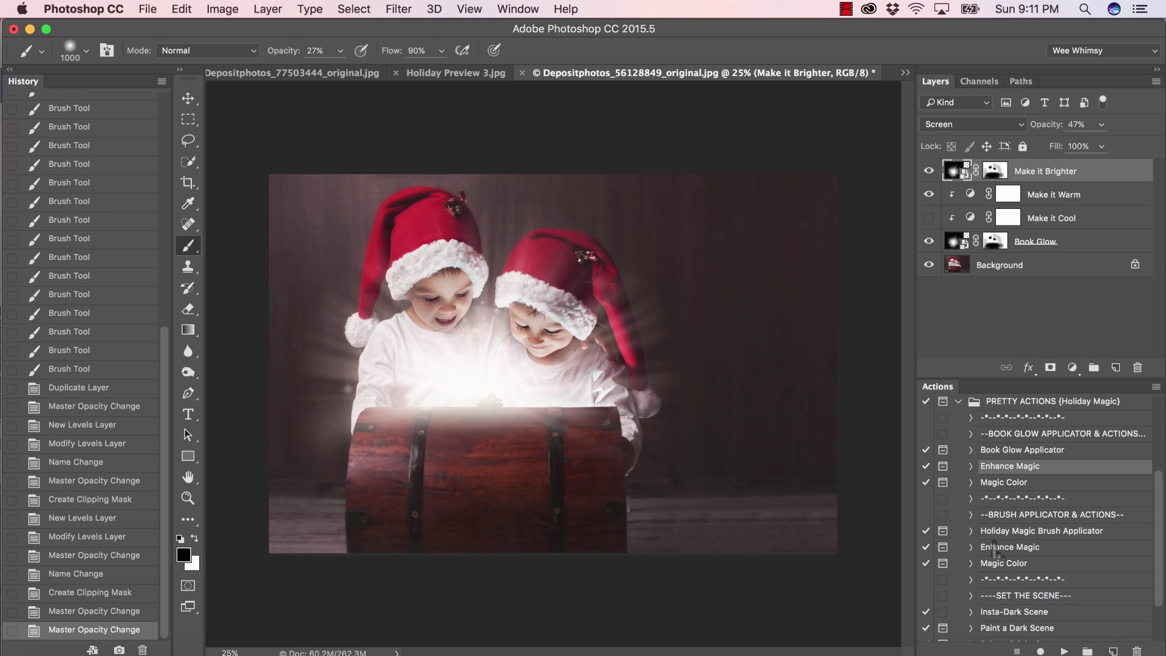
Run the Holiday Magic Brush Applicator action to add a Paint Magic Here layer
click(1009, 532)
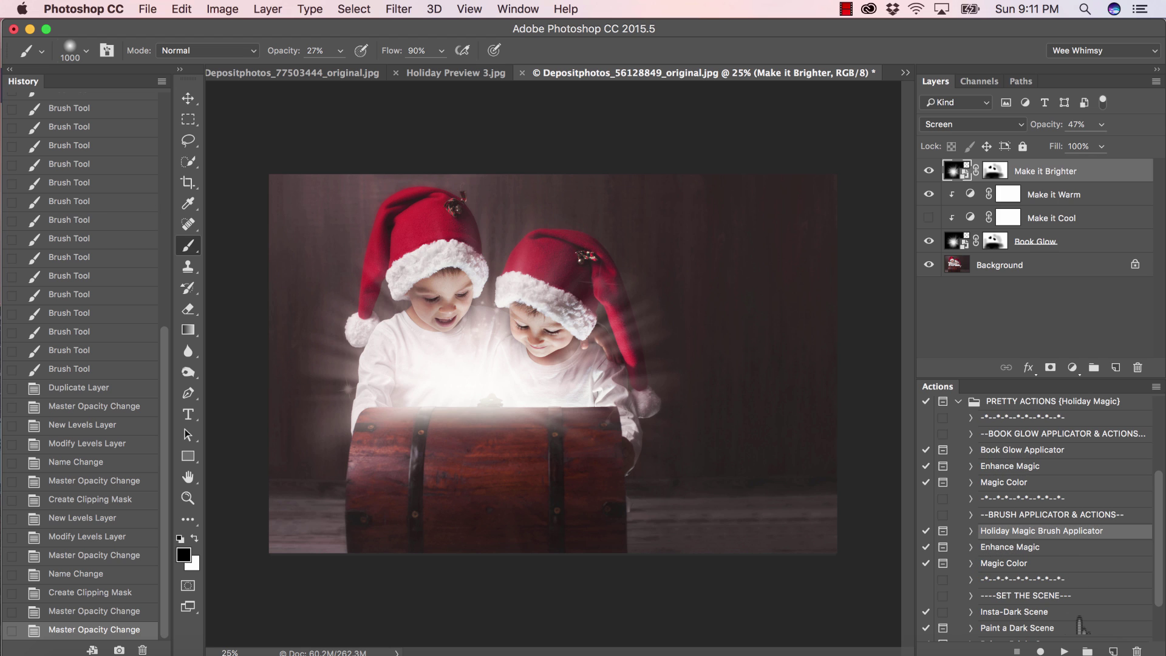
click(1064, 651)
click(698, 248)
Choose the last 400 px sparkle brush in the presets, with its size at 300 px and opacity at 100%
click(87, 50)
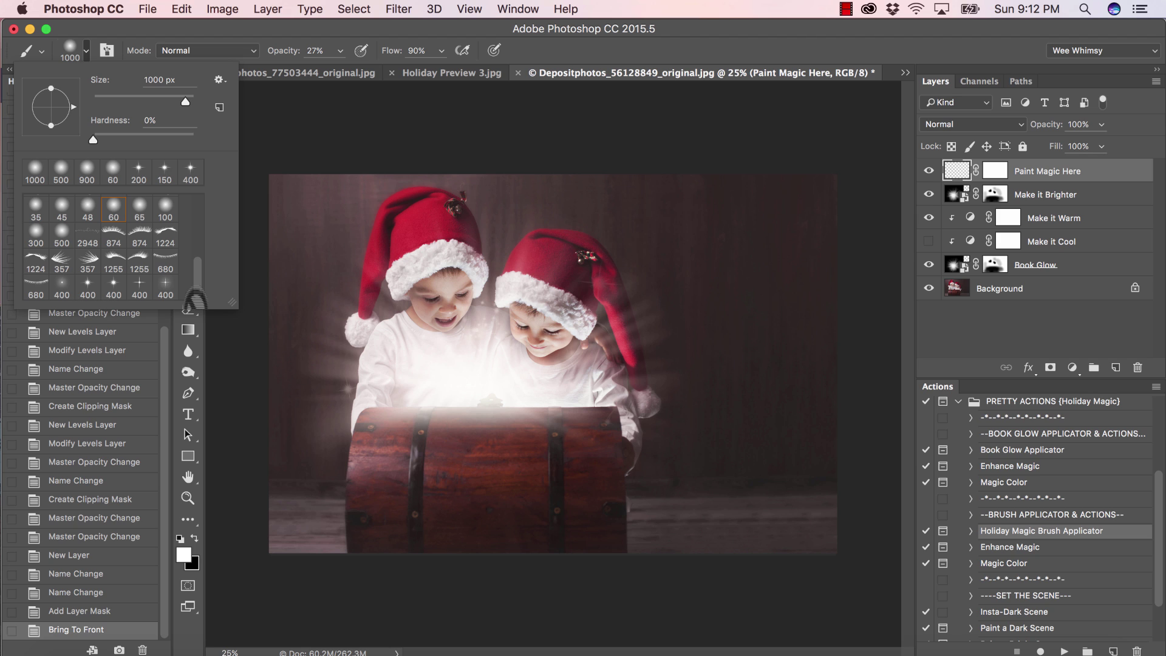
click(166, 289)
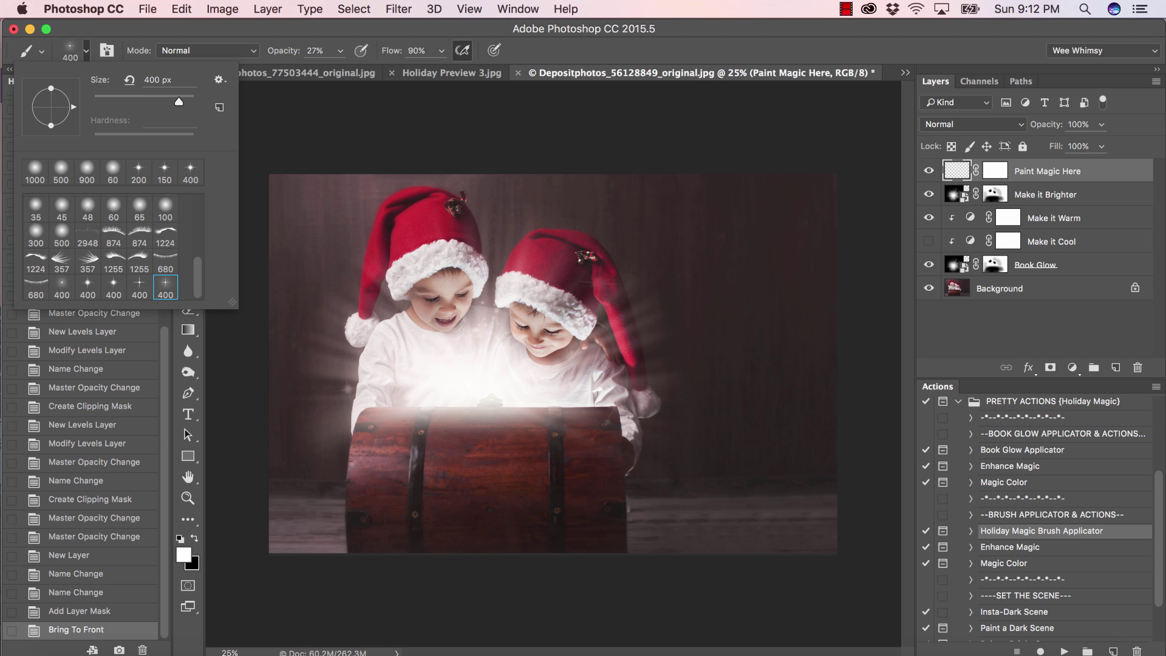
click(325, 139)
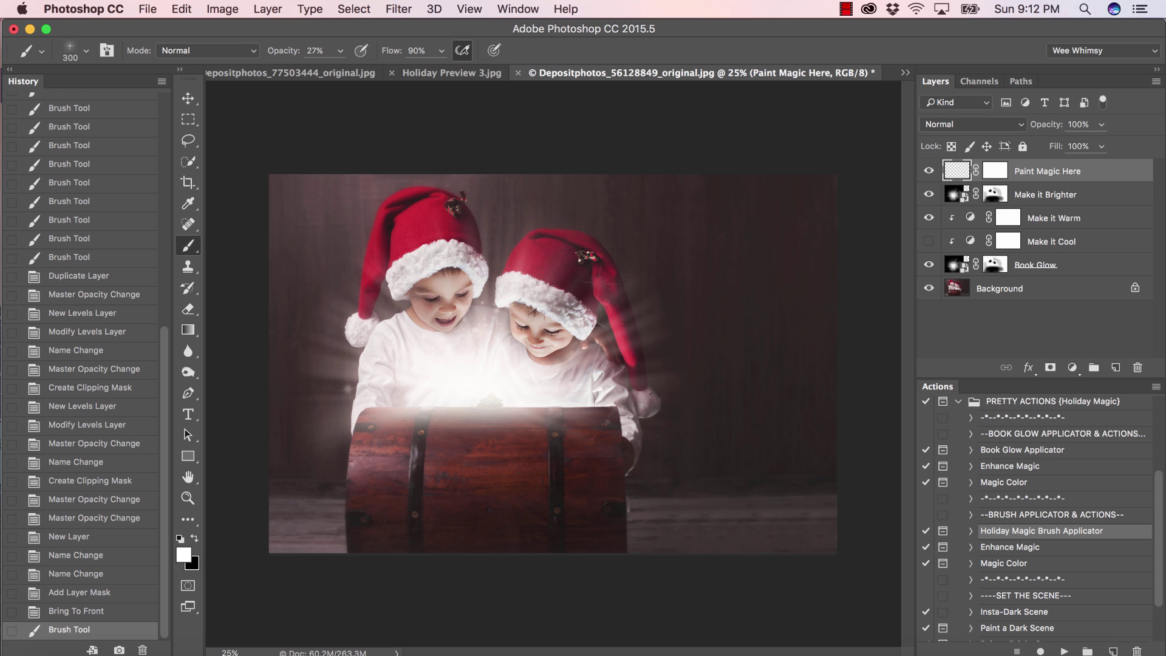
click(340, 50)
drag(342, 69, 393, 70)
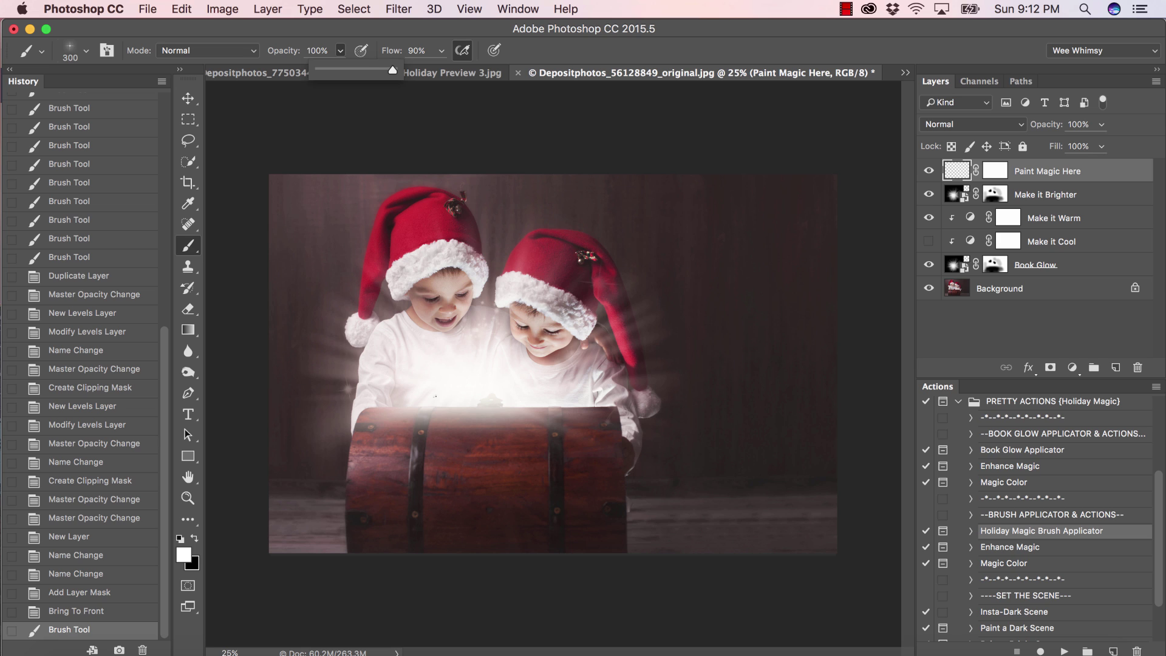
key(Escape)
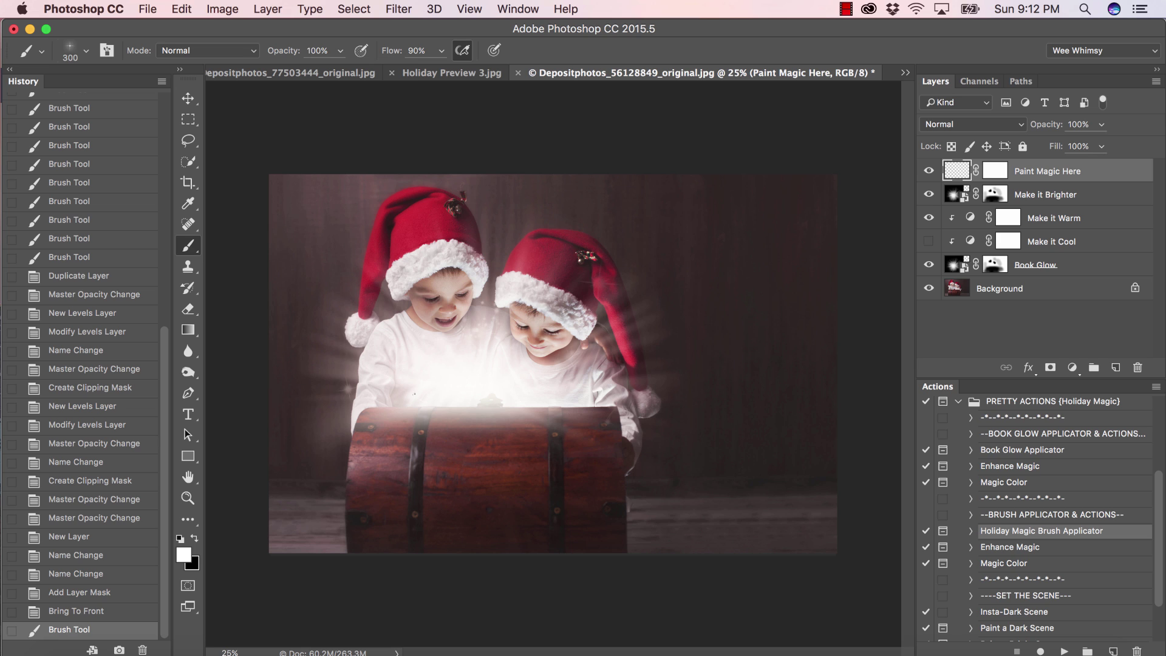
Paint white sparkles on the Paint Magic Here layer around both sides and the opening of the chest
click(371, 401)
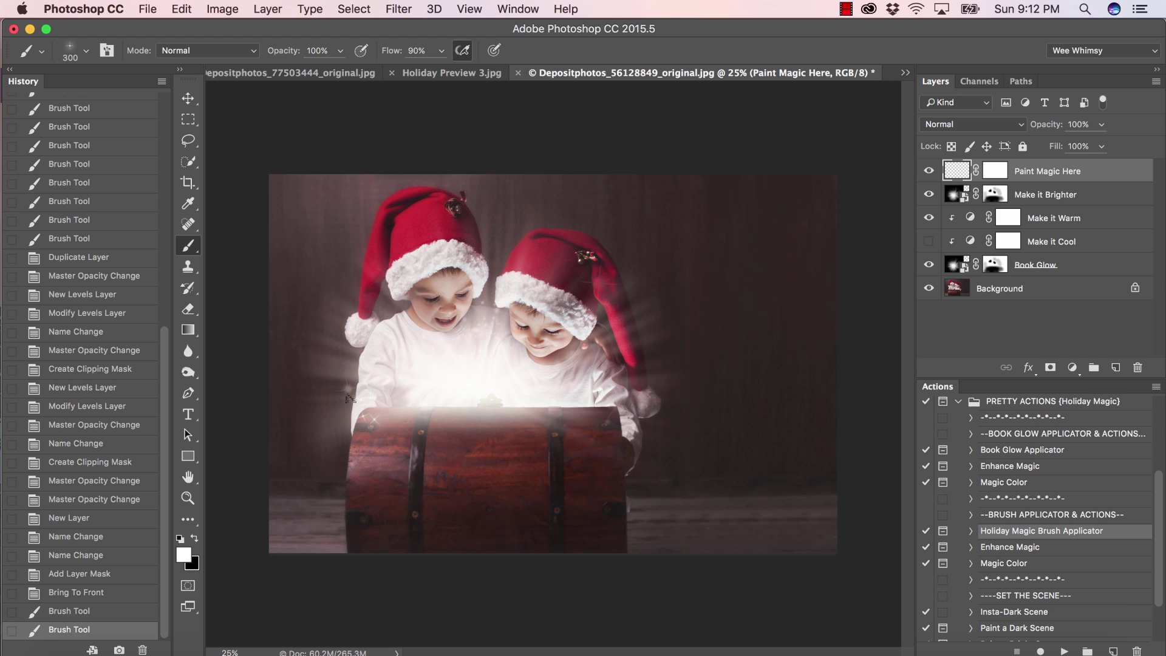
mouse_move(336, 399)
mouse_down()
mouse_move(319, 419)
mouse_move(329, 398)
mouse_up()
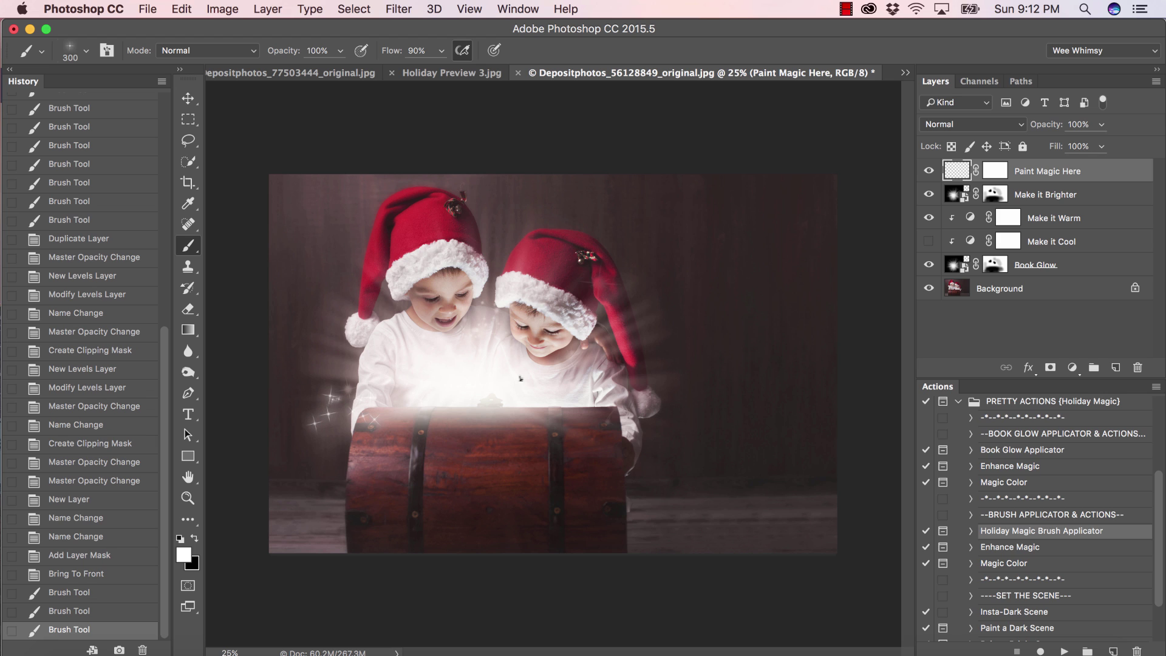
click(592, 396)
mouse_move(622, 389)
mouse_down()
mouse_move(664, 411)
mouse_move(624, 407)
mouse_move(650, 441)
mouse_up()
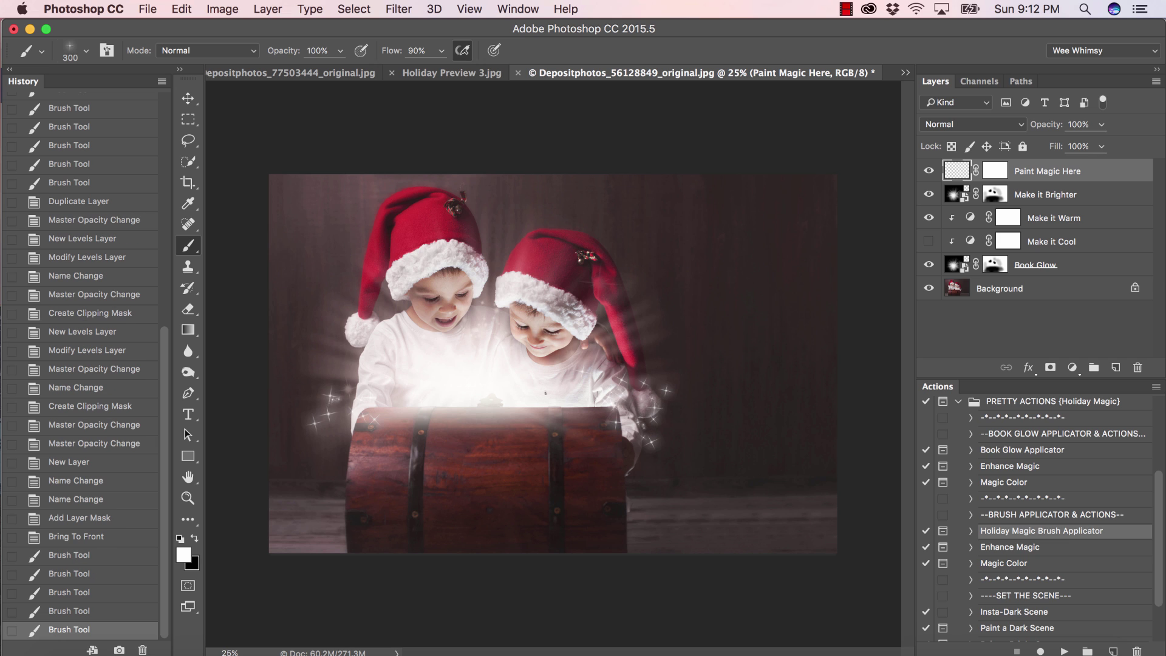
click(456, 381)
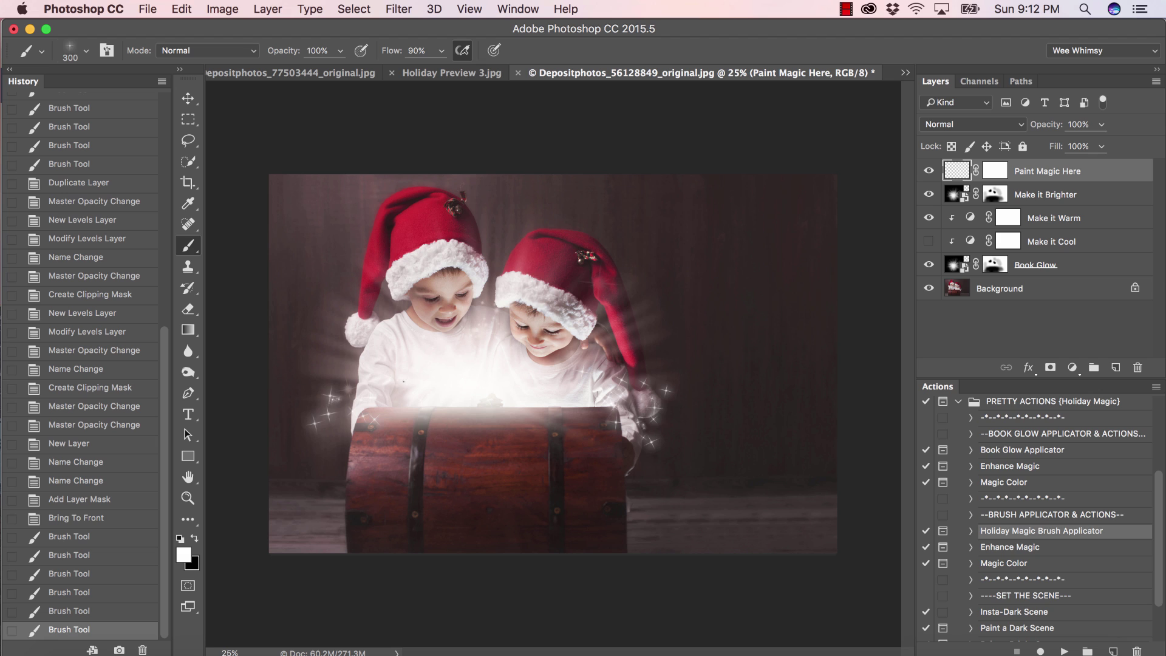
drag(339, 385, 346, 390)
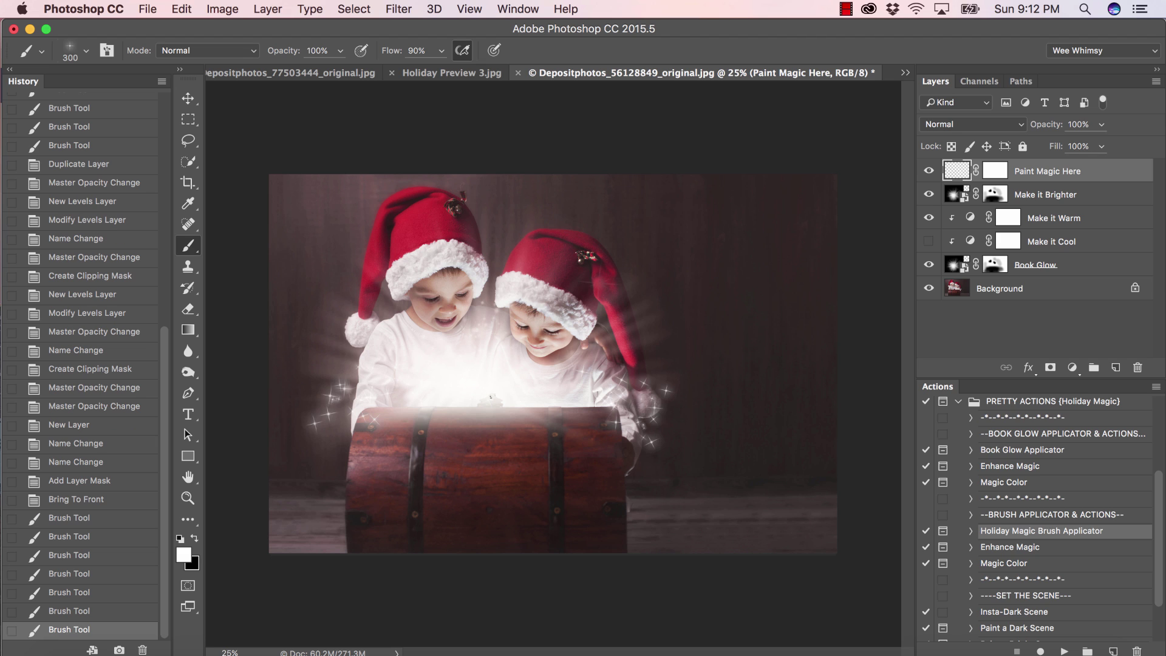
click(531, 384)
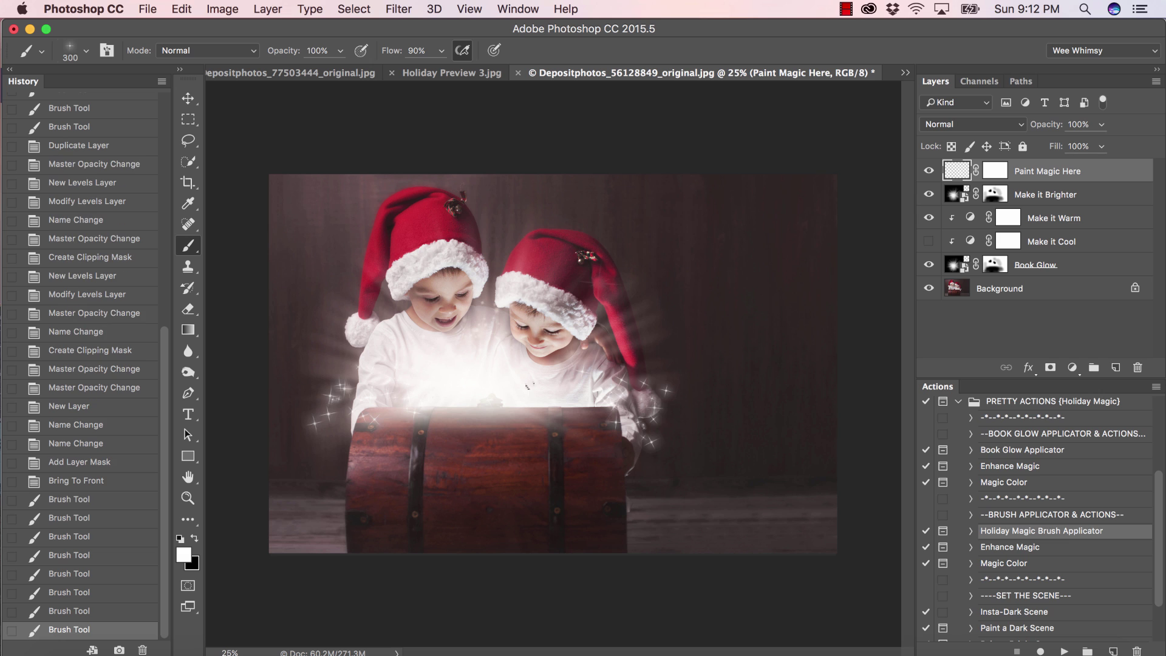
click(530, 398)
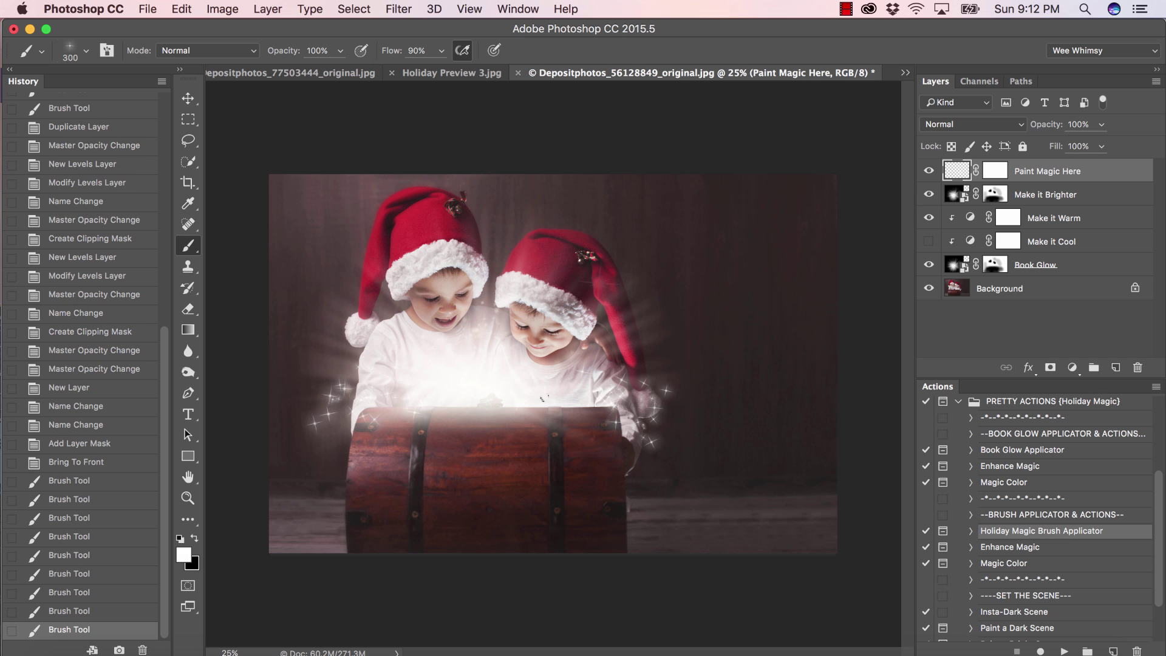
drag(575, 402, 609, 413)
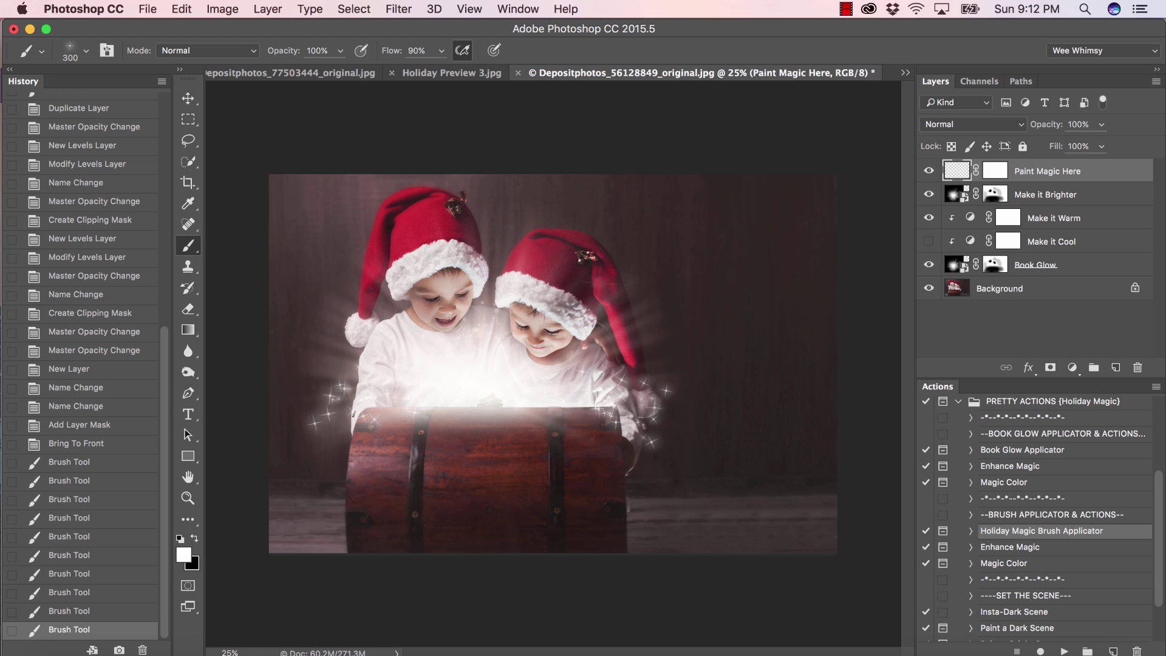
Paint more 300 px star sparkles on the Paint Magic Here layer at both sides and along the chest's opening
drag(334, 403, 349, 435)
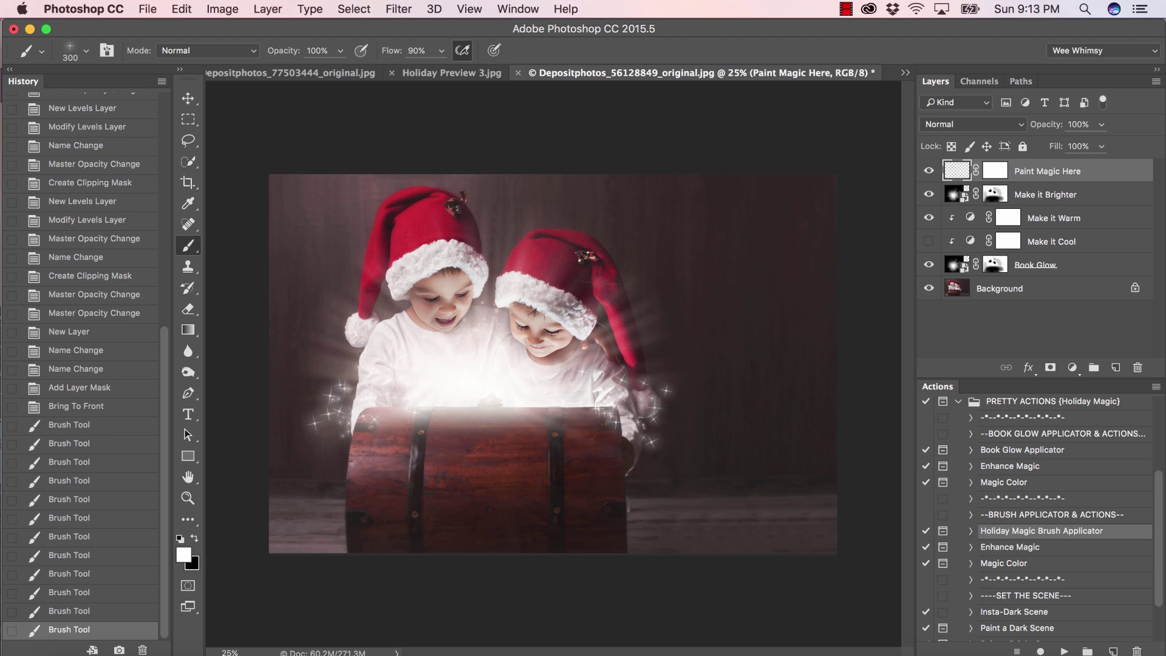
click(614, 360)
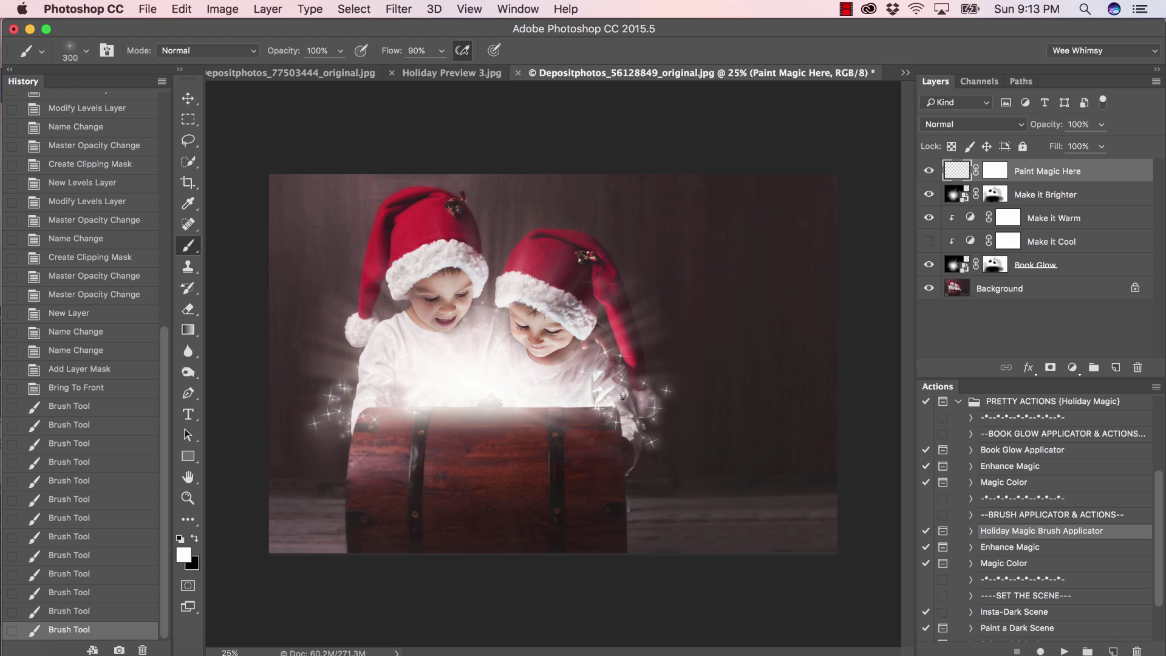
drag(561, 401, 523, 416)
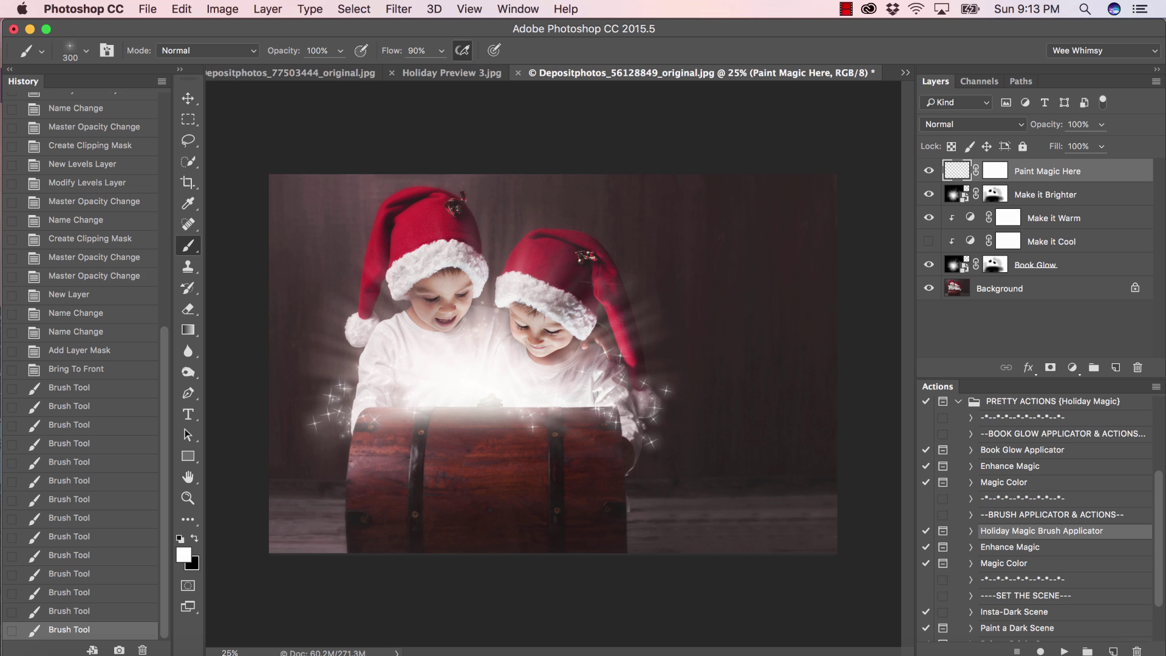
Choose the first 400 px sparkle brush in the presets and set its opacity to 45% and its size to 600 px
click(86, 50)
click(61, 286)
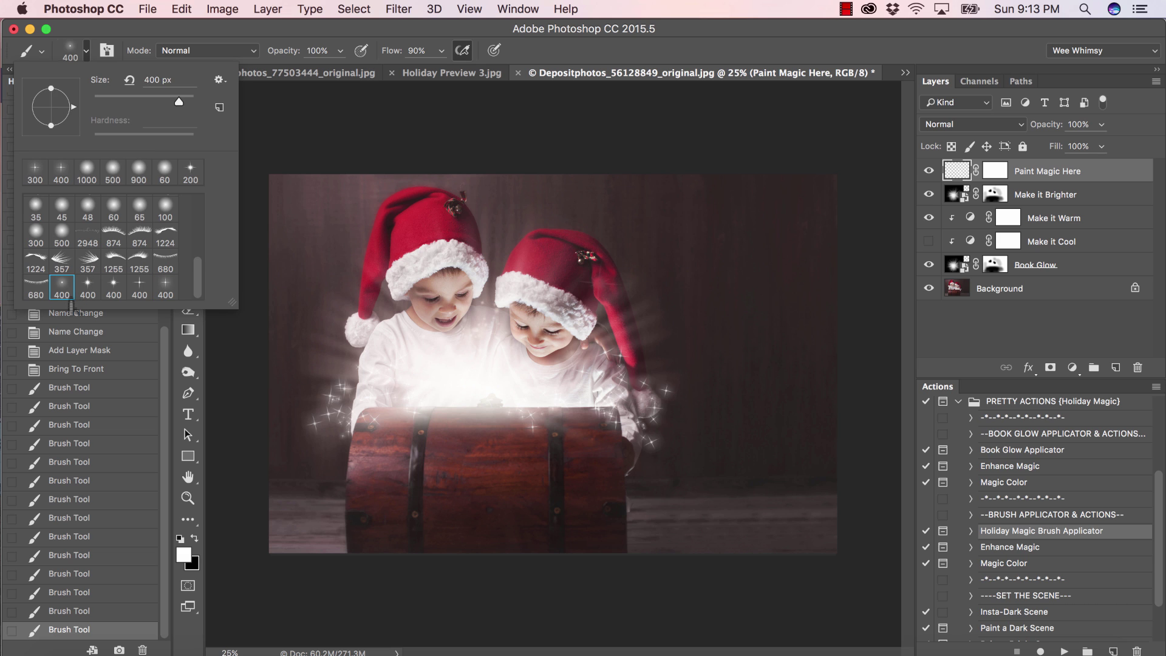
click(328, 129)
click(341, 51)
drag(344, 69, 297, 69)
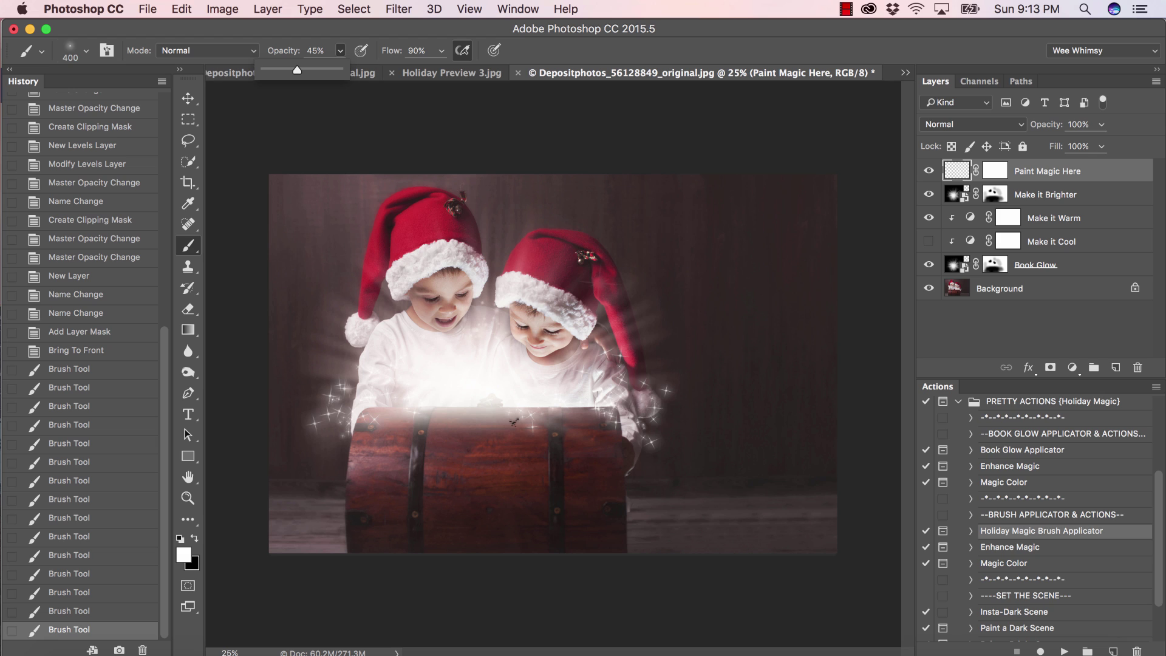
key(bracketright)
key(bracketright)
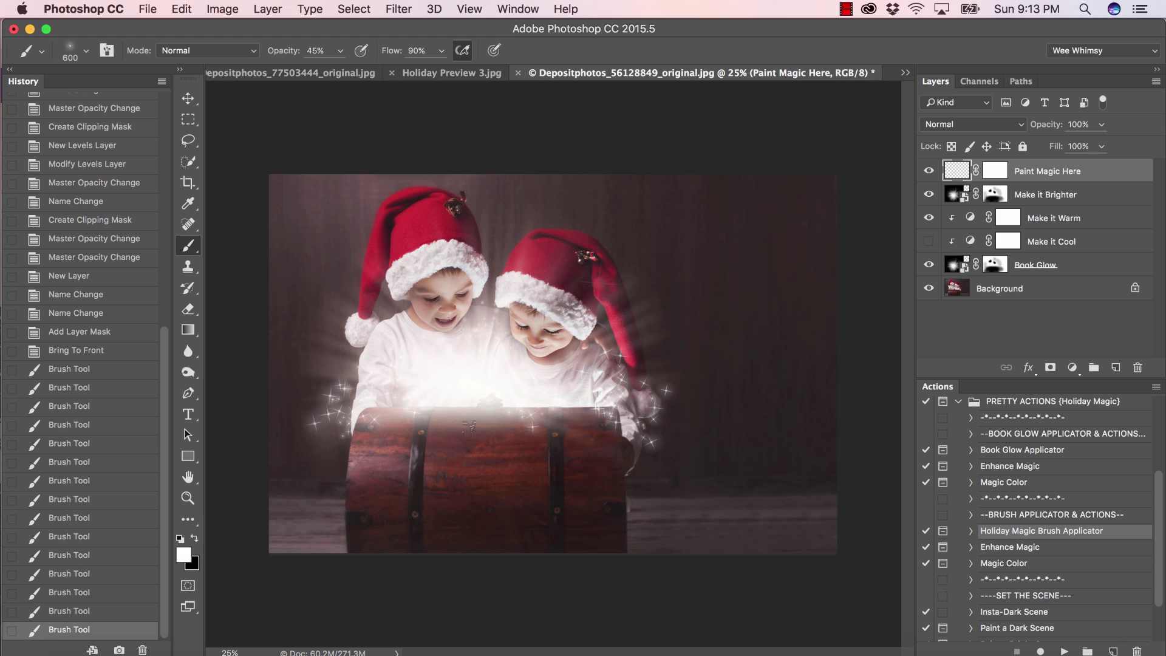
Paint soft sparkle clusters along the chest's rim and around both sides of the children, enlarging the brush to 700 px for the final ones
mouse_move(476, 401)
mouse_down()
mouse_move(519, 435)
mouse_move(553, 434)
mouse_up()
click(616, 406)
mouse_move(616, 406)
mouse_down()
mouse_move(623, 384)
mouse_move(658, 363)
mouse_up()
mouse_move(377, 376)
mouse_down()
mouse_move(359, 392)
mouse_move(310, 389)
mouse_up()
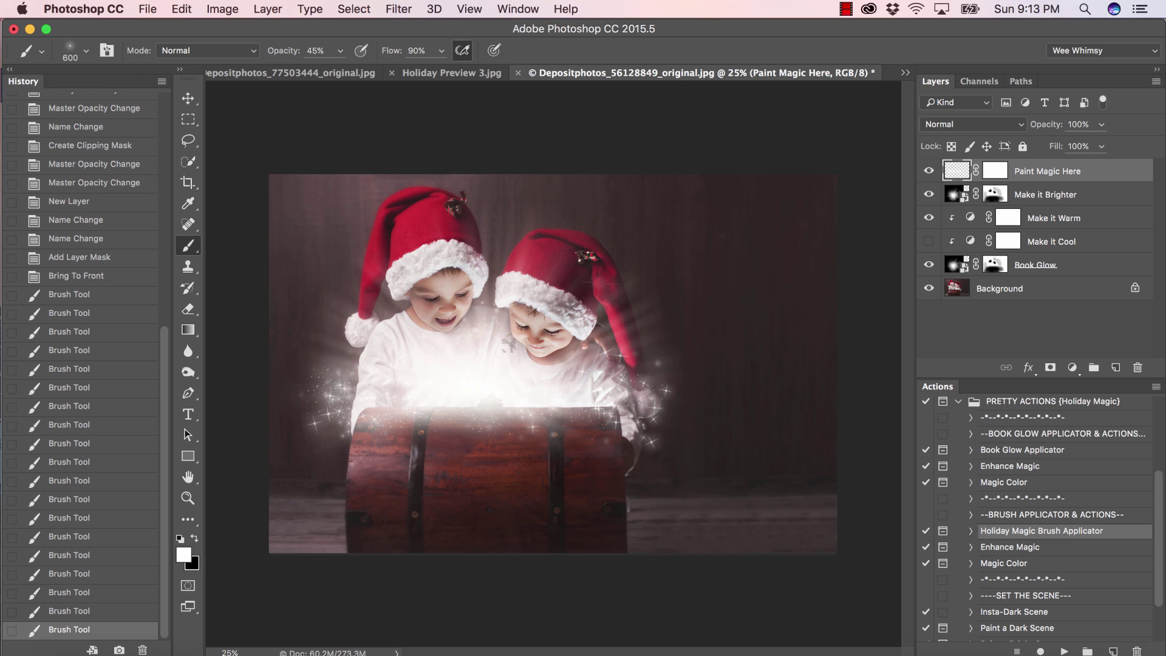
click(382, 352)
click(486, 375)
click(603, 366)
click(577, 371)
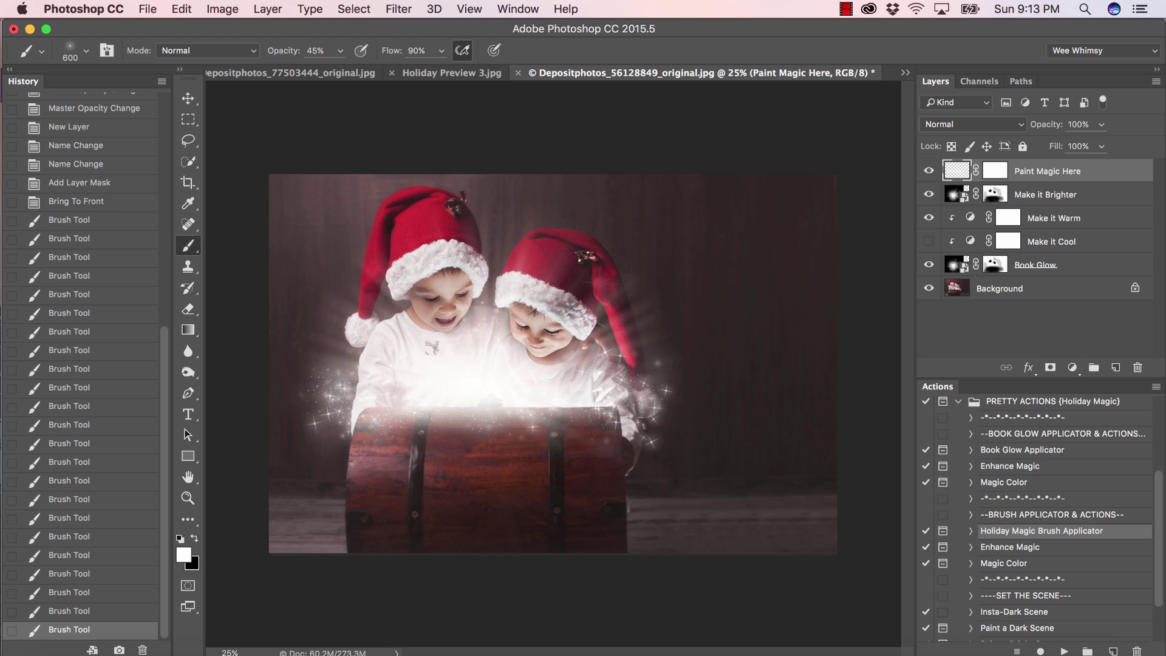
click(420, 401)
click(465, 405)
click(516, 406)
click(580, 405)
click(354, 414)
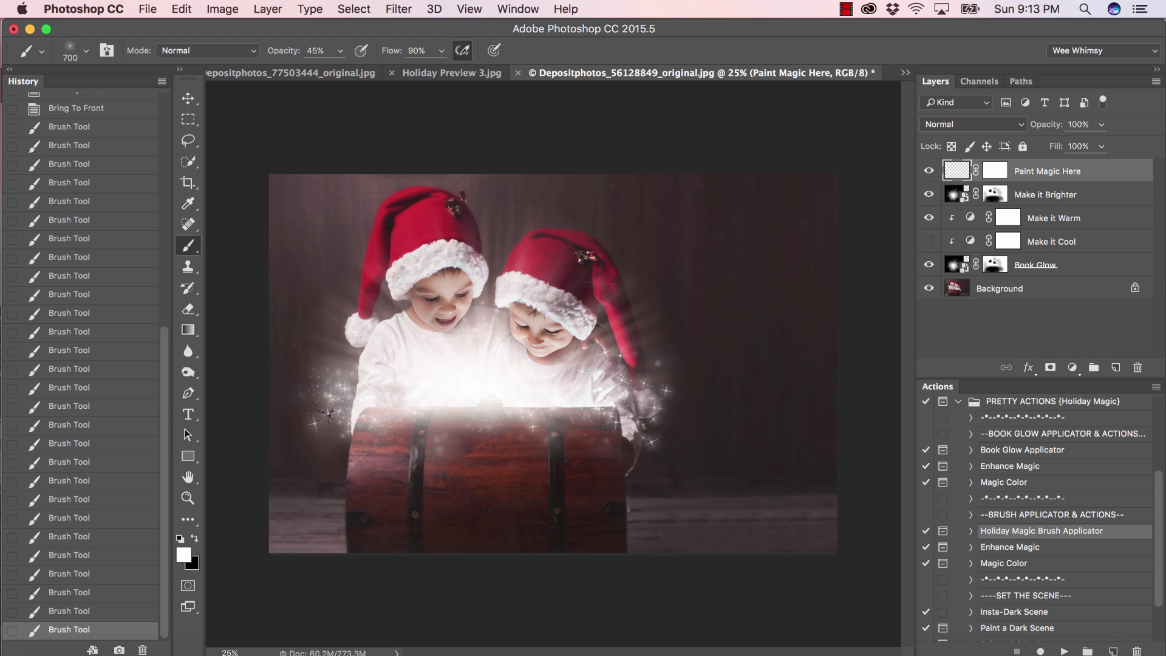
click(330, 431)
click(336, 363)
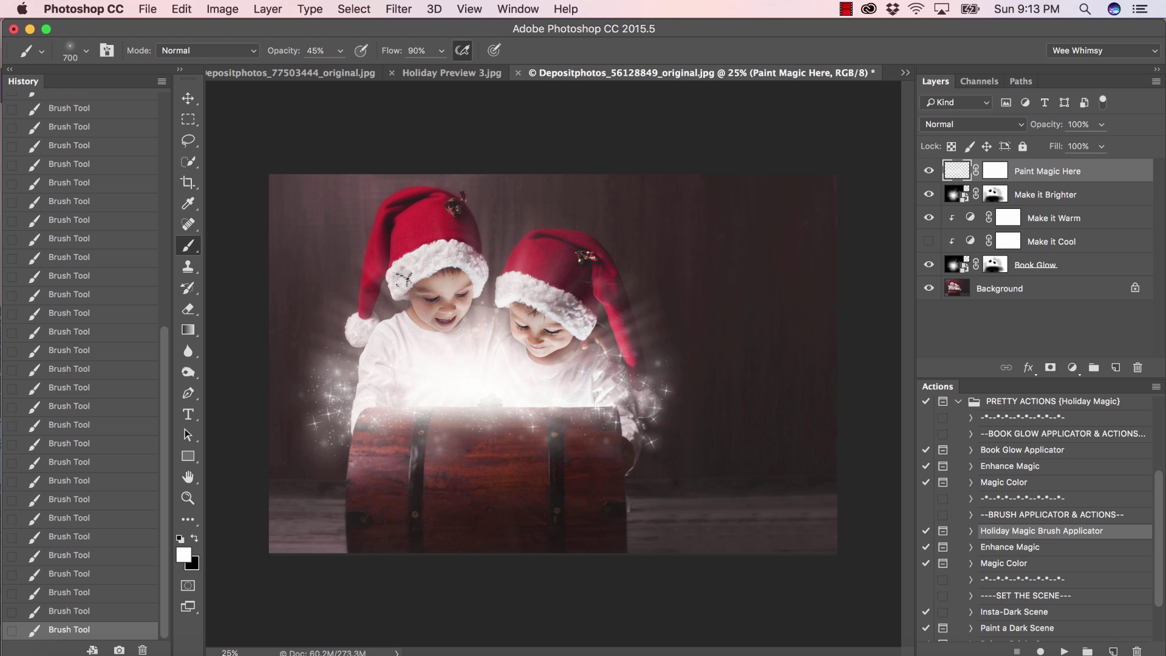
click(995, 171)
key(x)
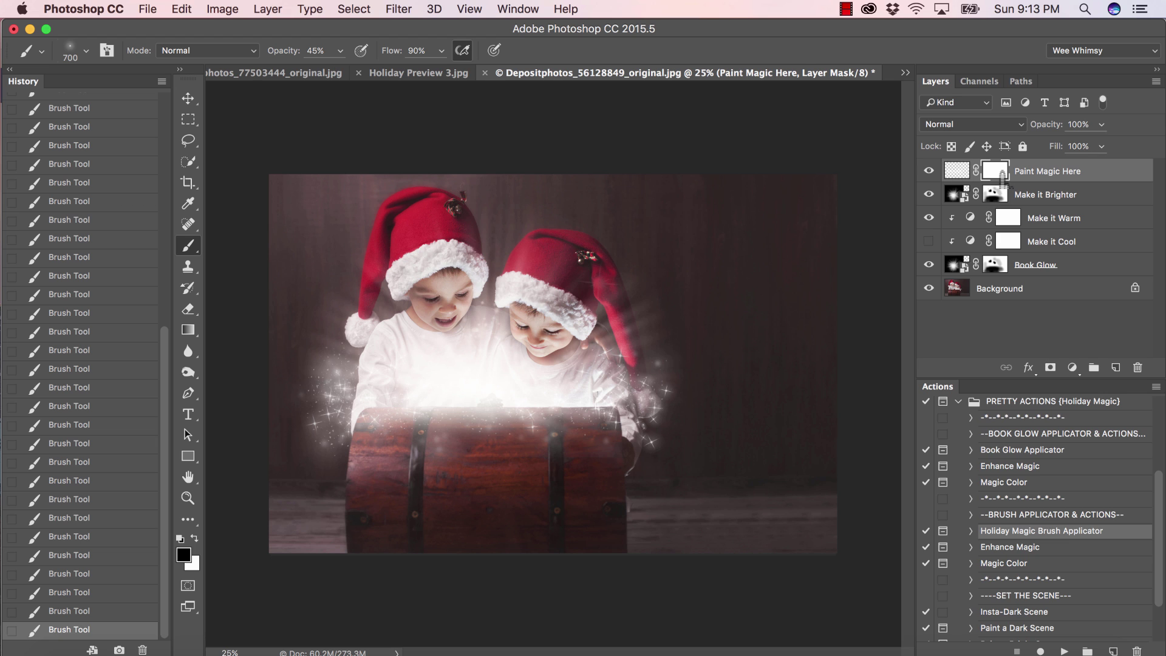
click(87, 50)
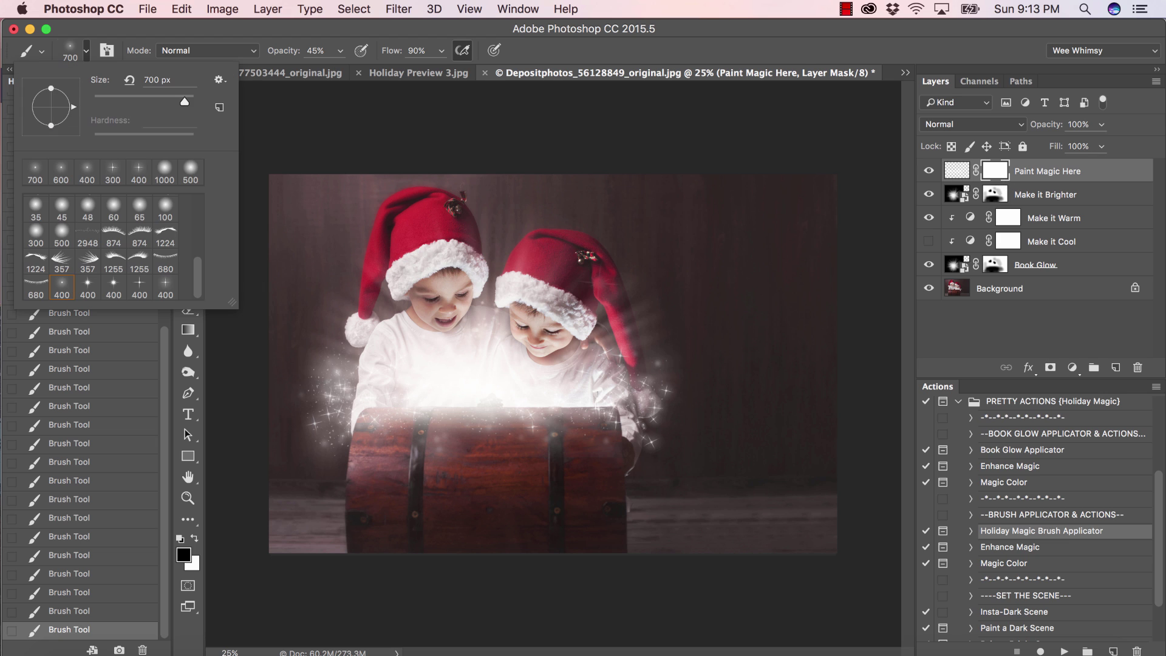
click(140, 209)
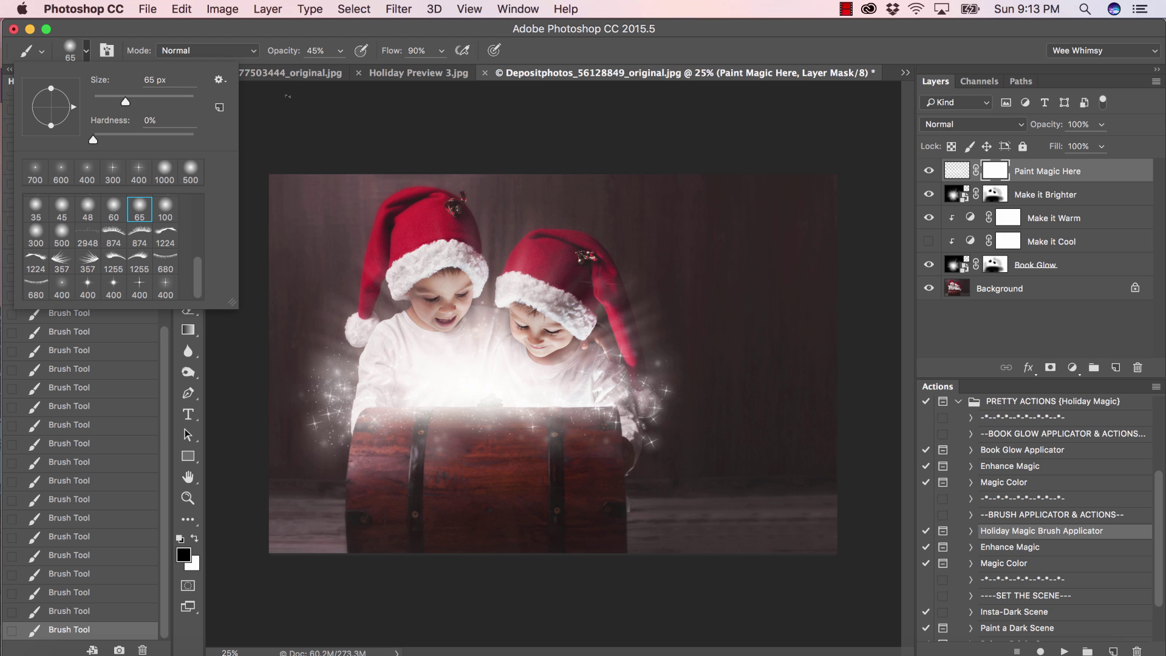
click(298, 127)
click(966, 176)
key(x)
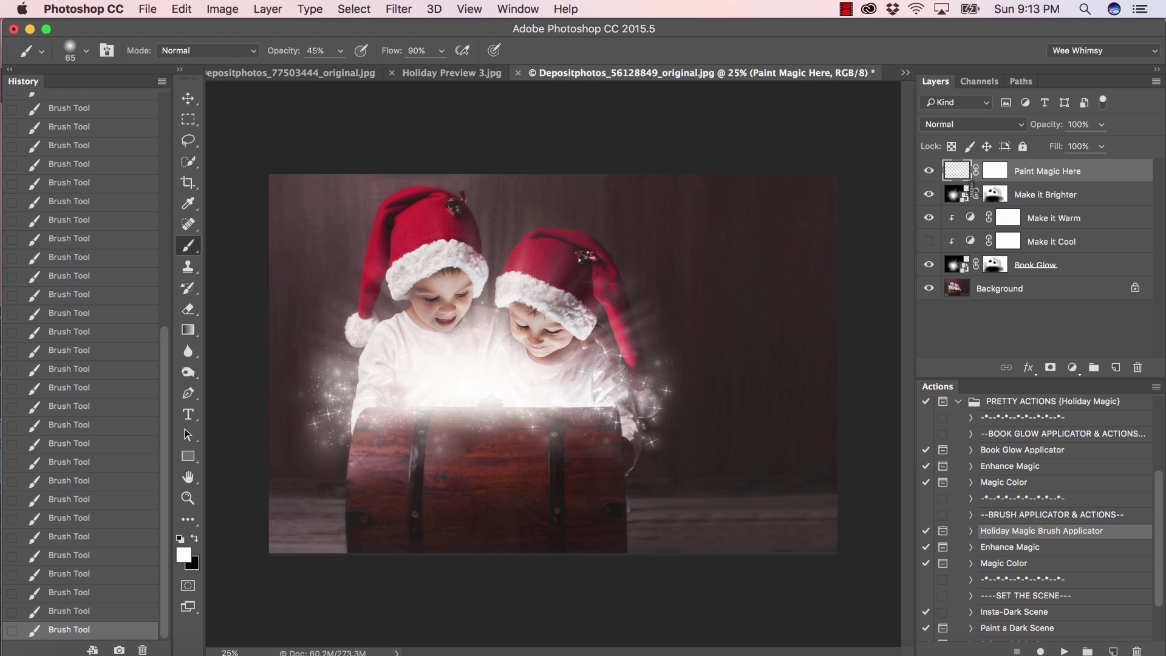
Run the Enhance Magic action from the brush applicator section on the Paint Magic Here layer and continue past its message
click(1002, 548)
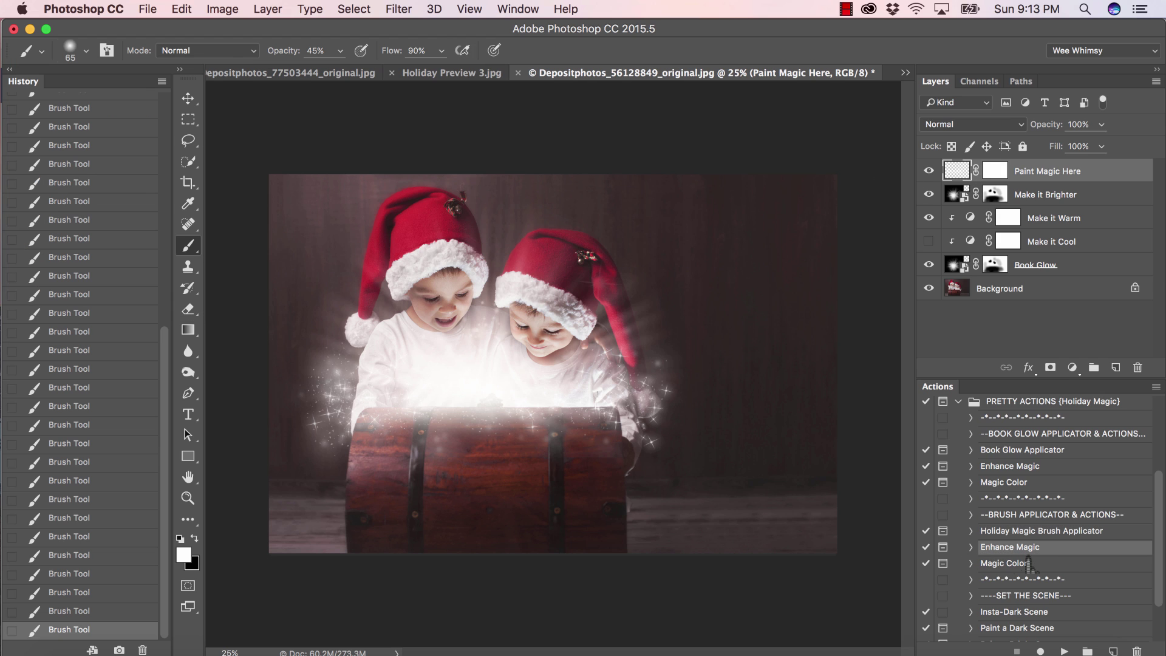
click(1064, 651)
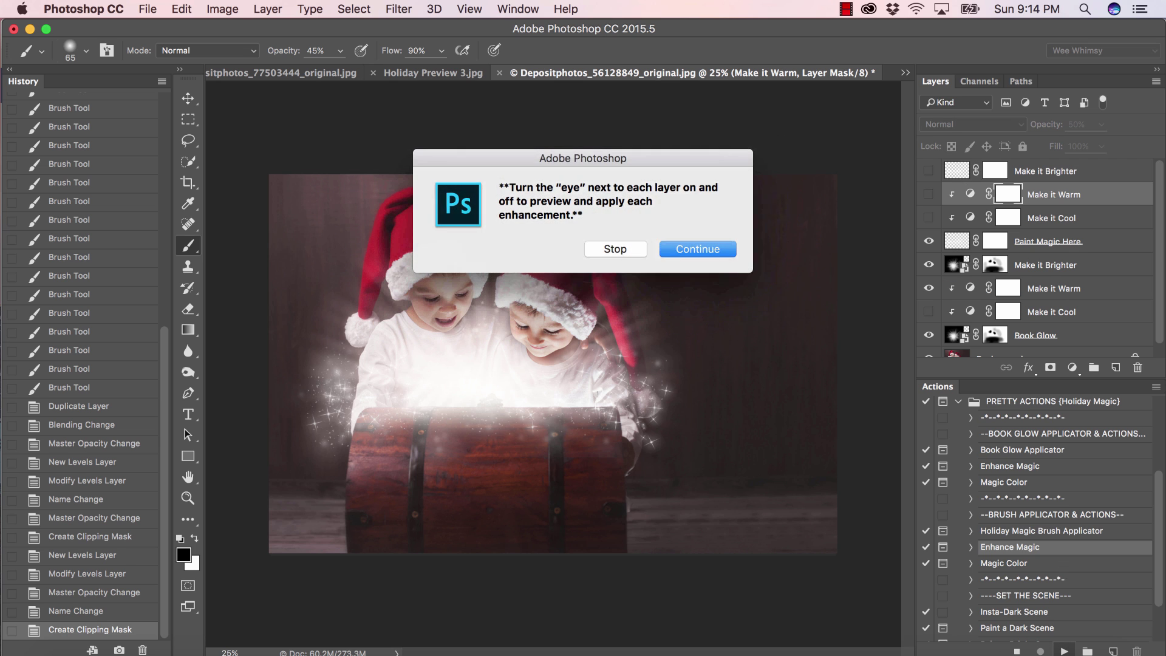
click(692, 249)
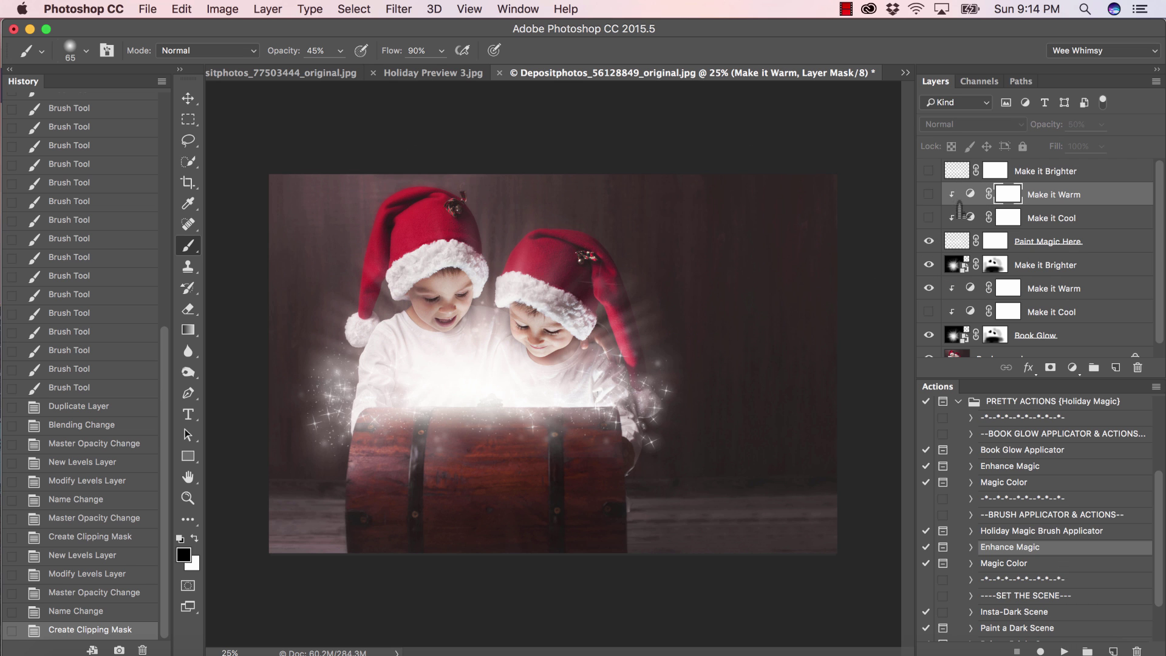
Show the upper Make it Warm layer clipped to Paint Magic Here and set its opacity to 17%
click(929, 195)
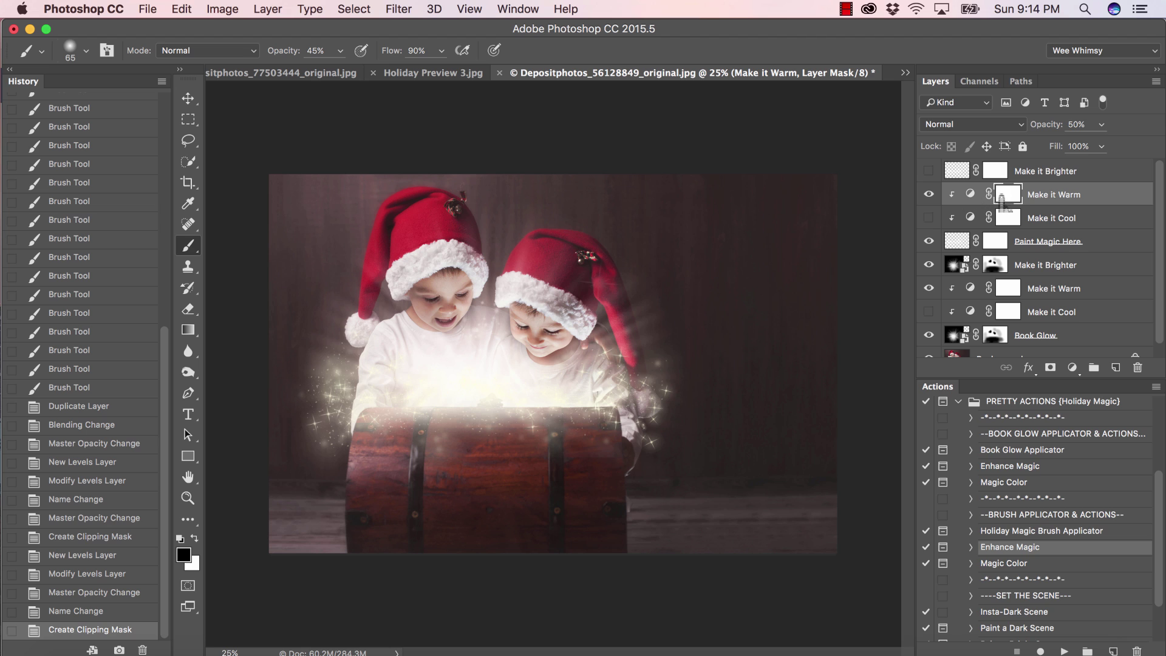
click(1101, 124)
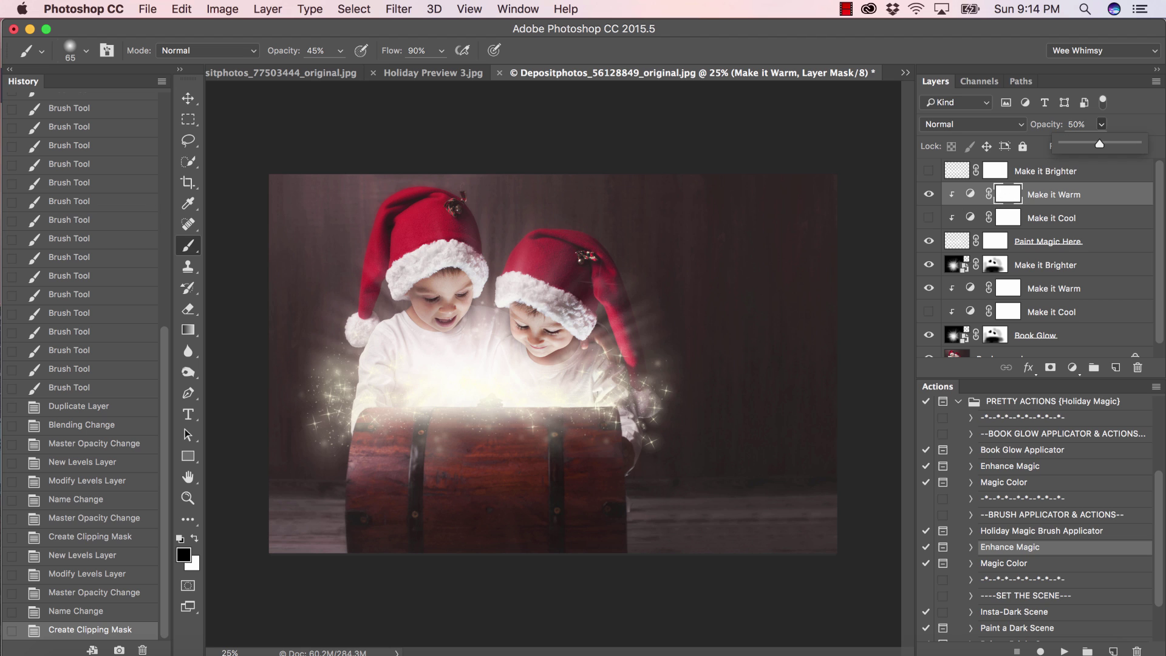
mouse_move(1100, 144)
mouse_down()
mouse_move(1062, 144)
mouse_move(1079, 144)
mouse_up()
click(1042, 221)
click(1047, 199)
click(1047, 177)
click(1049, 197)
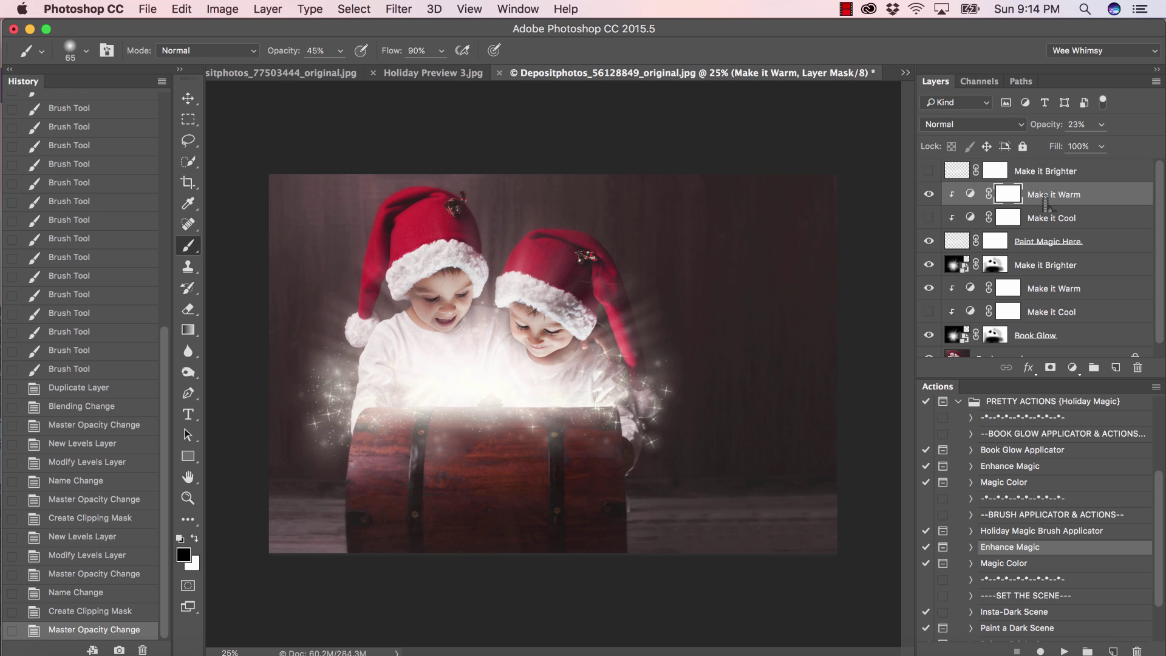
click(1101, 124)
drag(1096, 144, 1093, 144)
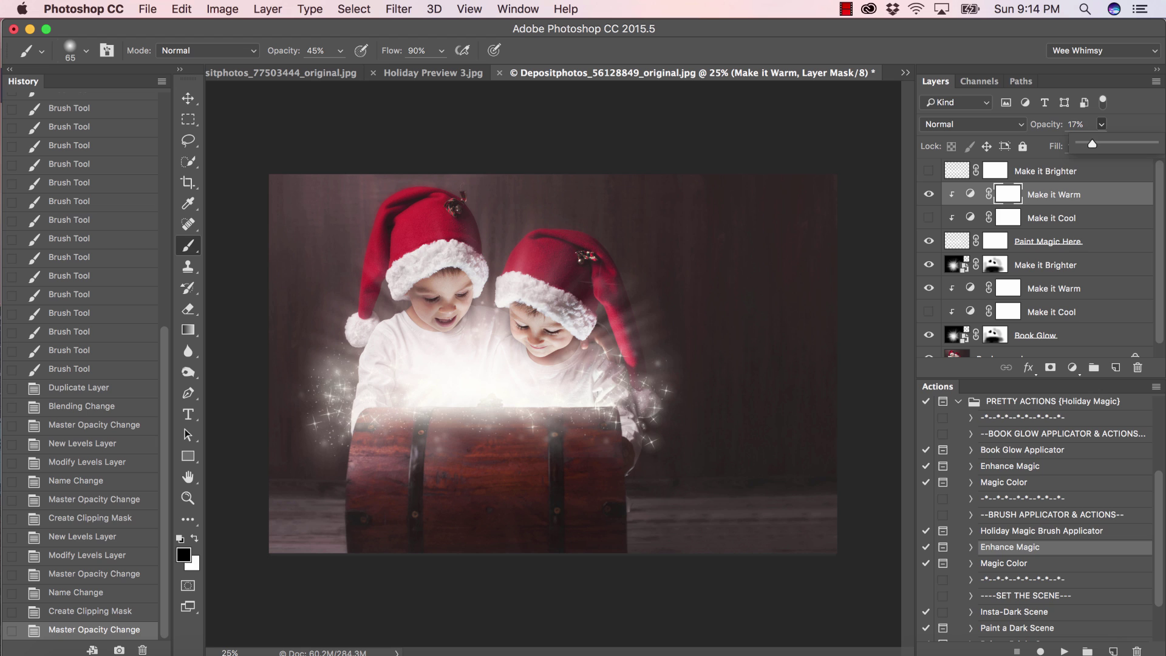
click(1071, 198)
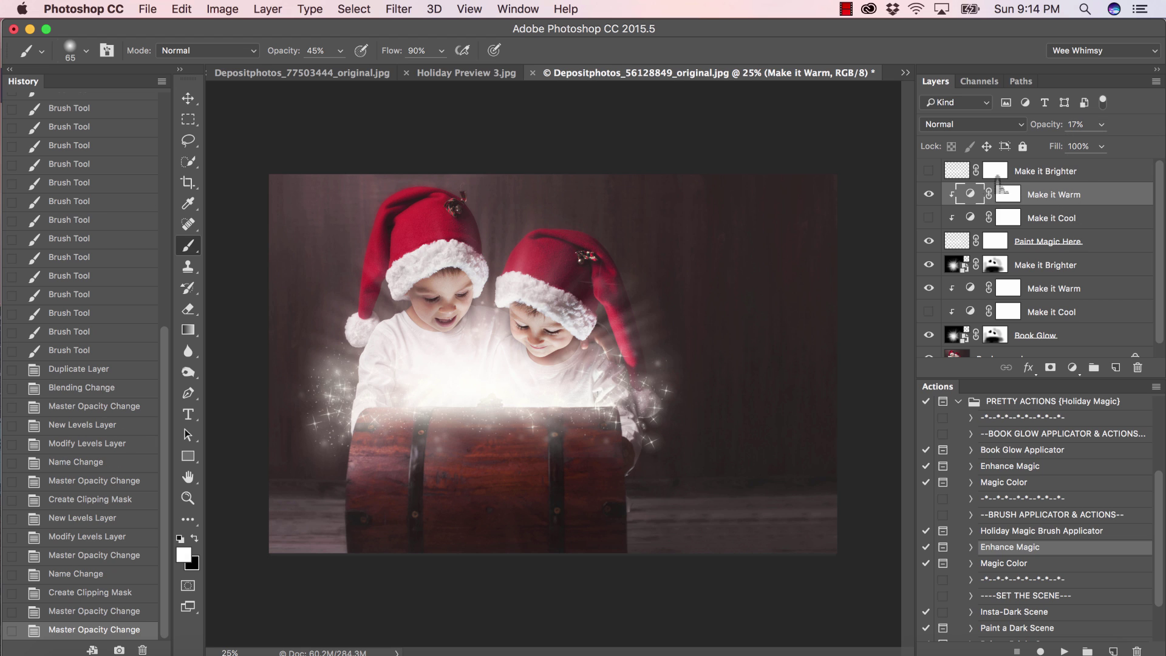
Select the Paint Magic Here layer's image and choose the fourth 400 px star brush in the presets, reduced to 200 px
click(962, 248)
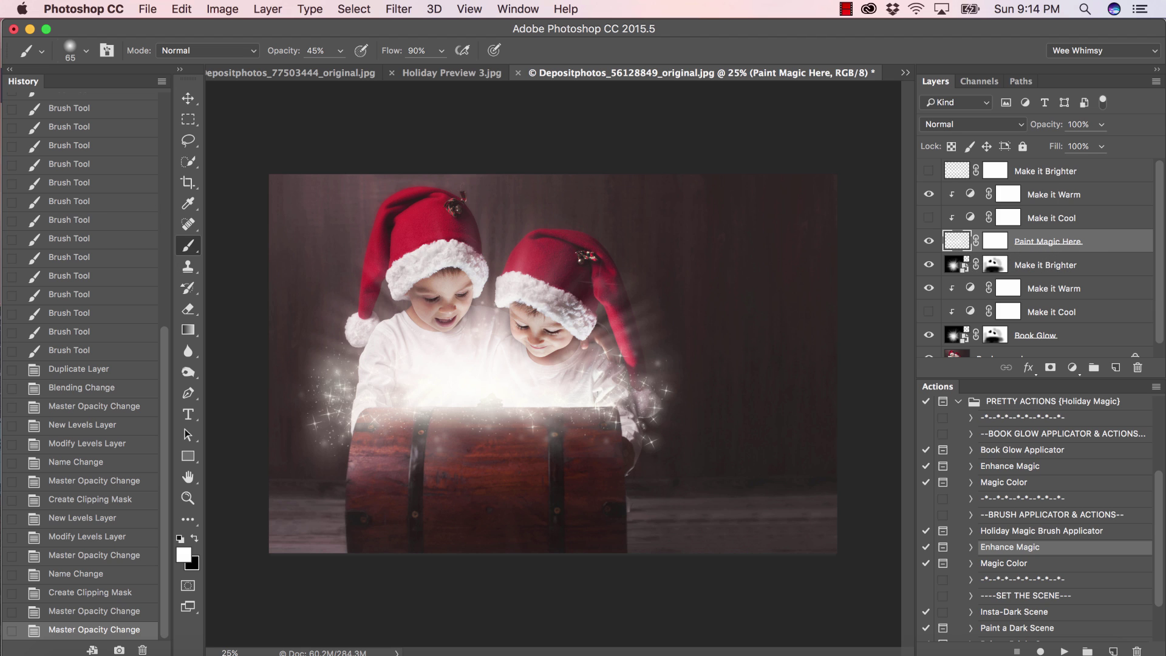
click(85, 50)
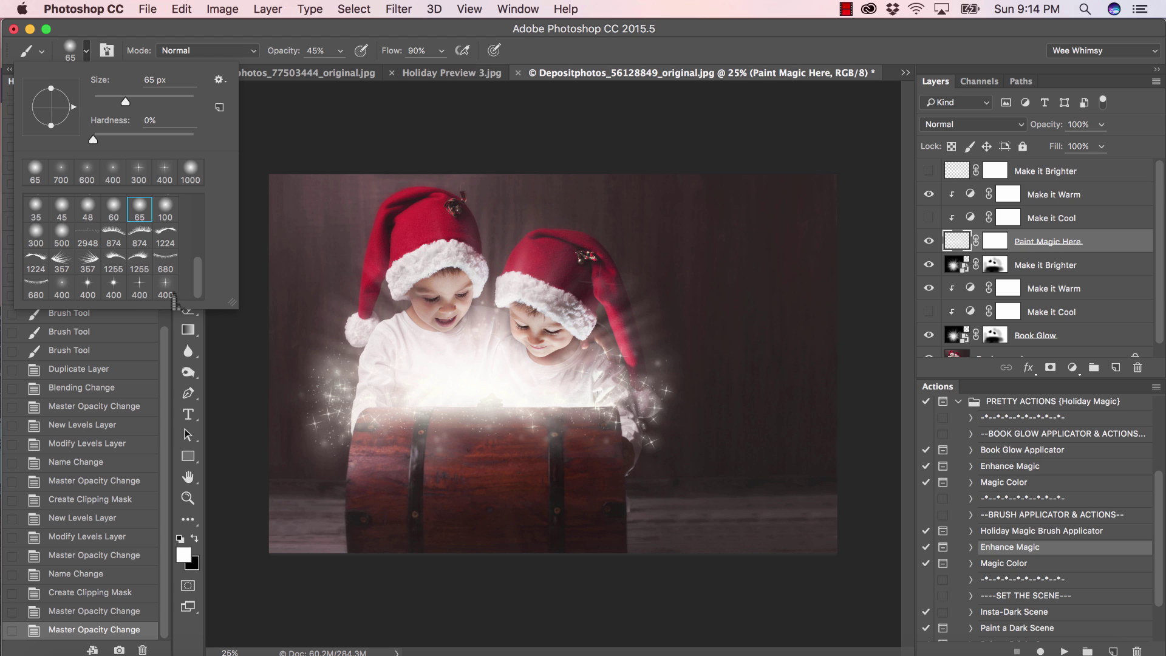
click(139, 285)
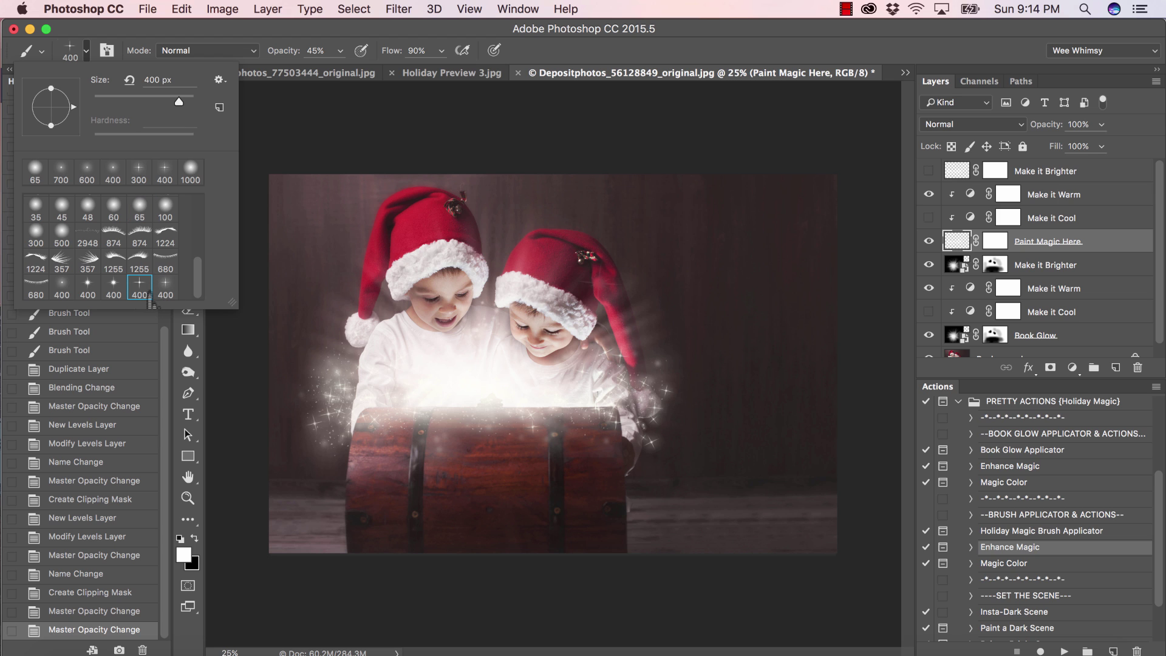
click(309, 136)
key(bracketleft)
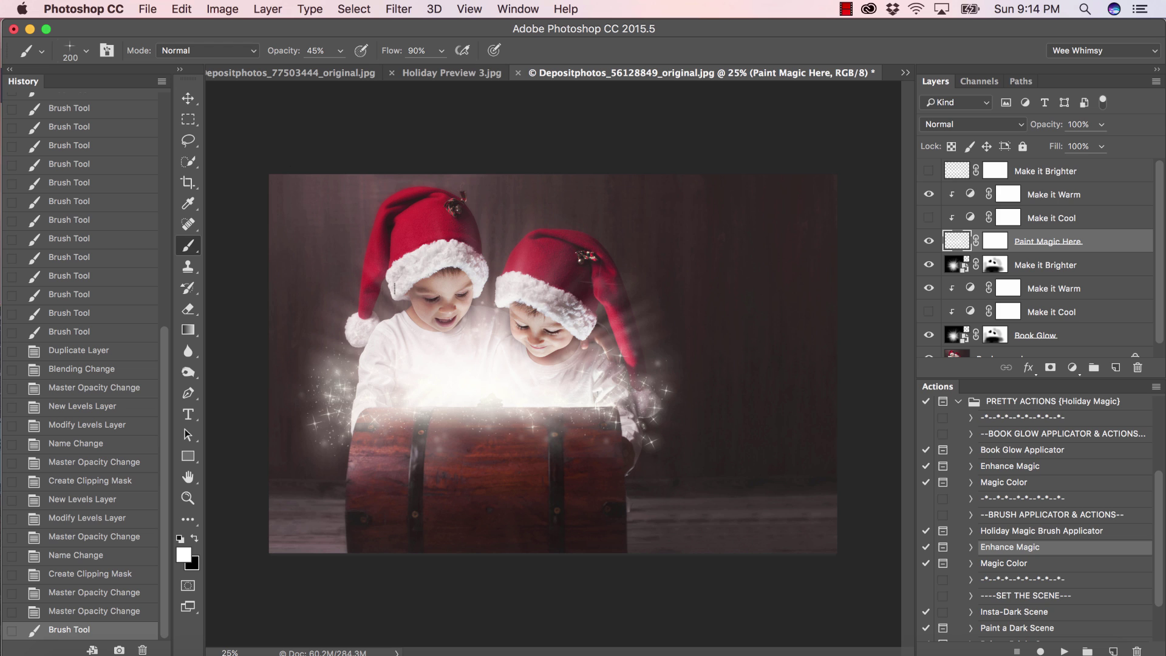
Paint star sparkles around the chest and beside the left child, raising the brush opacity to 100% after the first stroke
drag(609, 438, 505, 387)
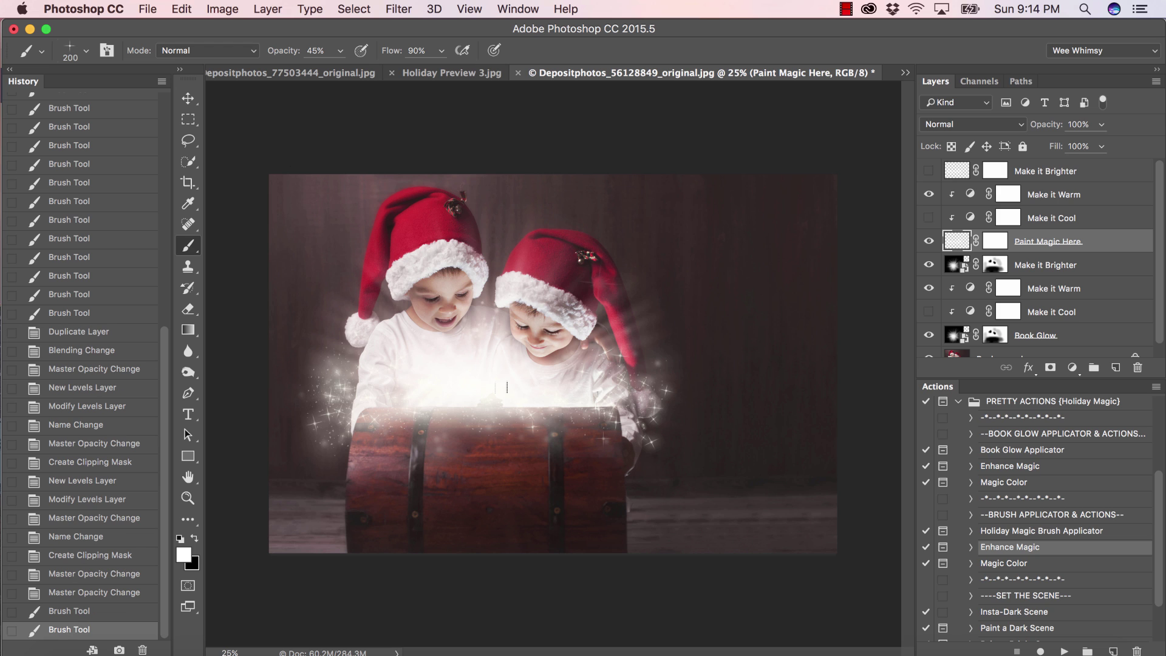
click(340, 50)
drag(338, 70, 380, 70)
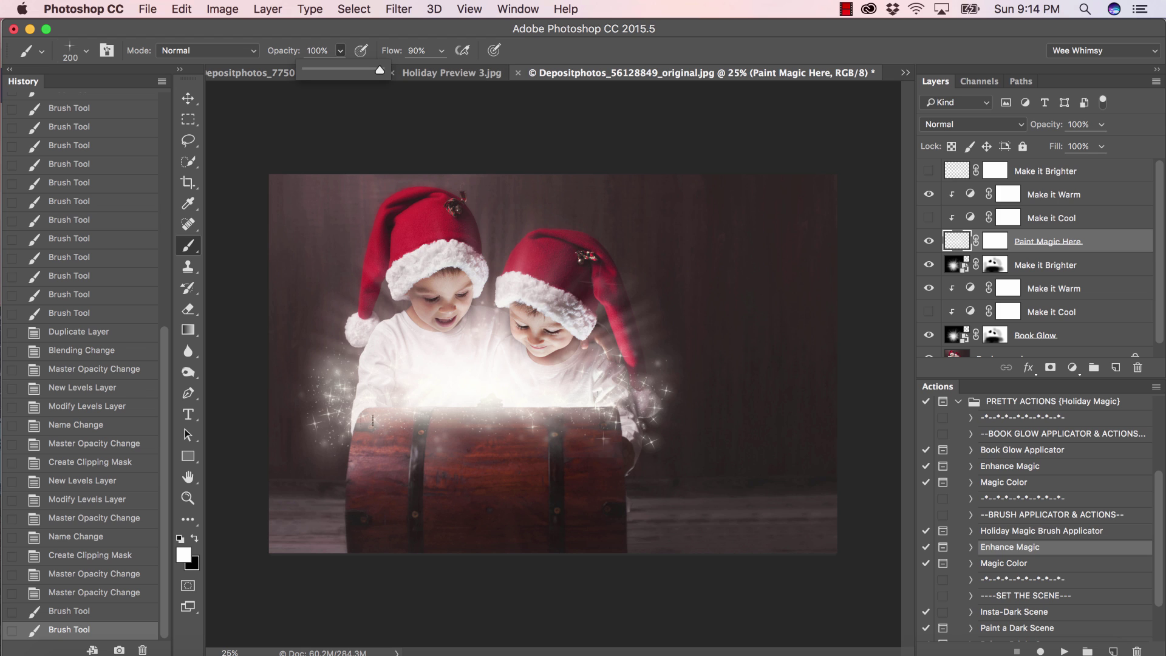
click(380, 421)
click(337, 347)
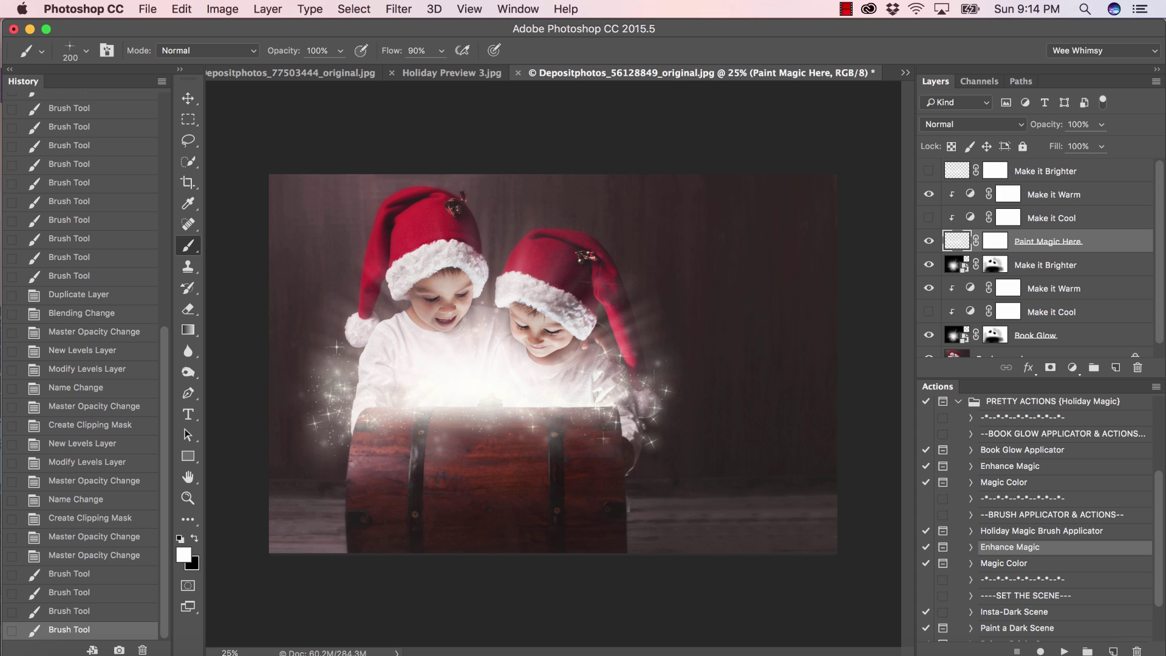
click(636, 450)
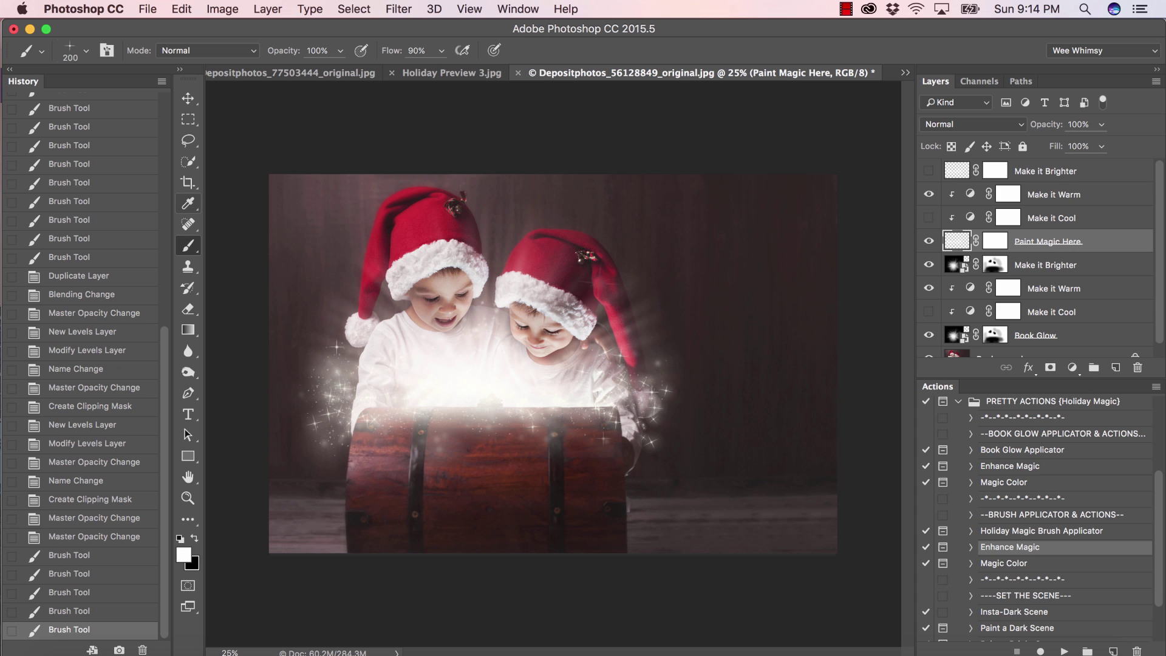
Choose the third 400 px sparkle brush, reduce it to 175 px, and paint sparkles on the chest's left front and beside the left child
click(86, 50)
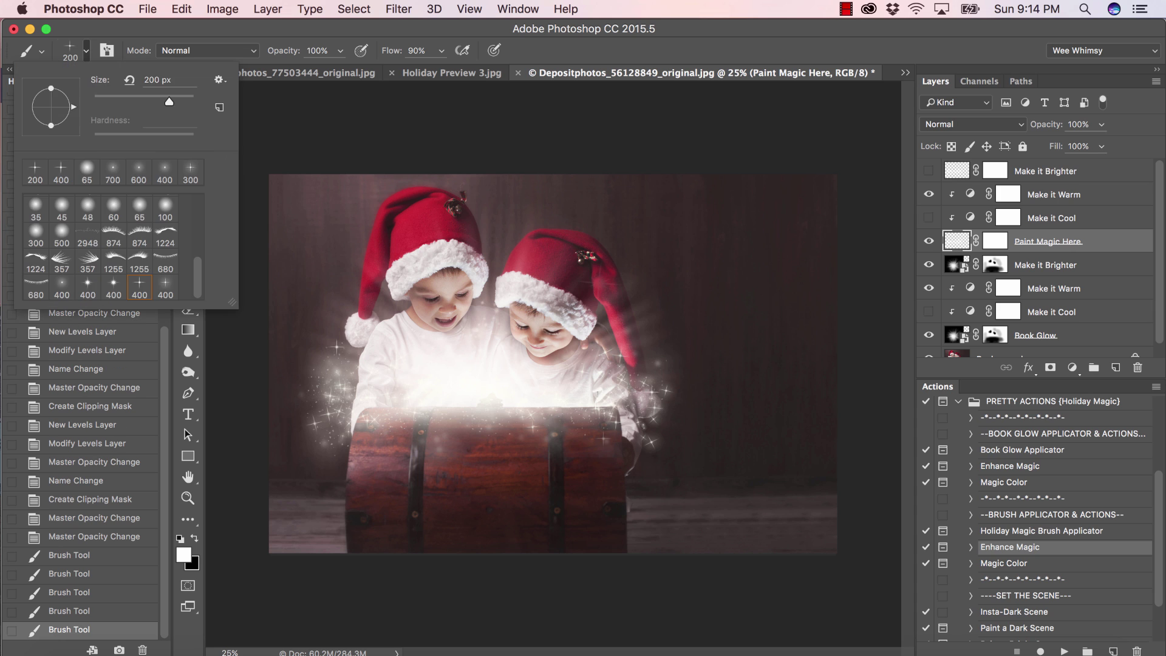
click(113, 286)
click(357, 122)
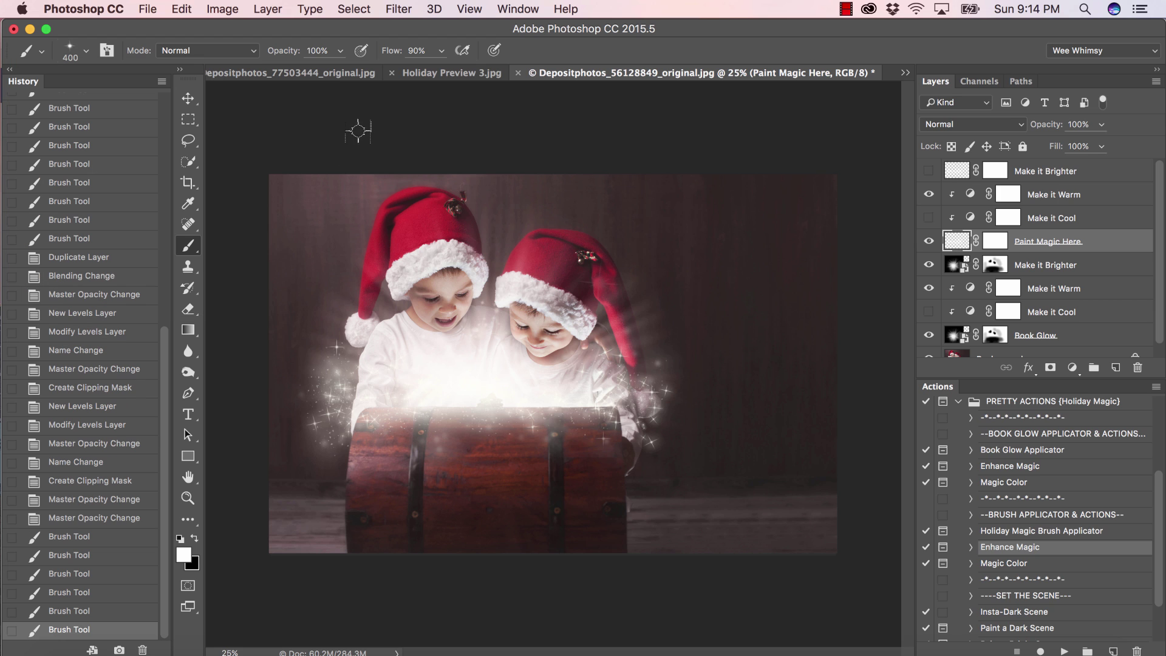
key(bracketleft)
key(bracketleft)
key(bracketleft)
key(bracketleft)
click(359, 441)
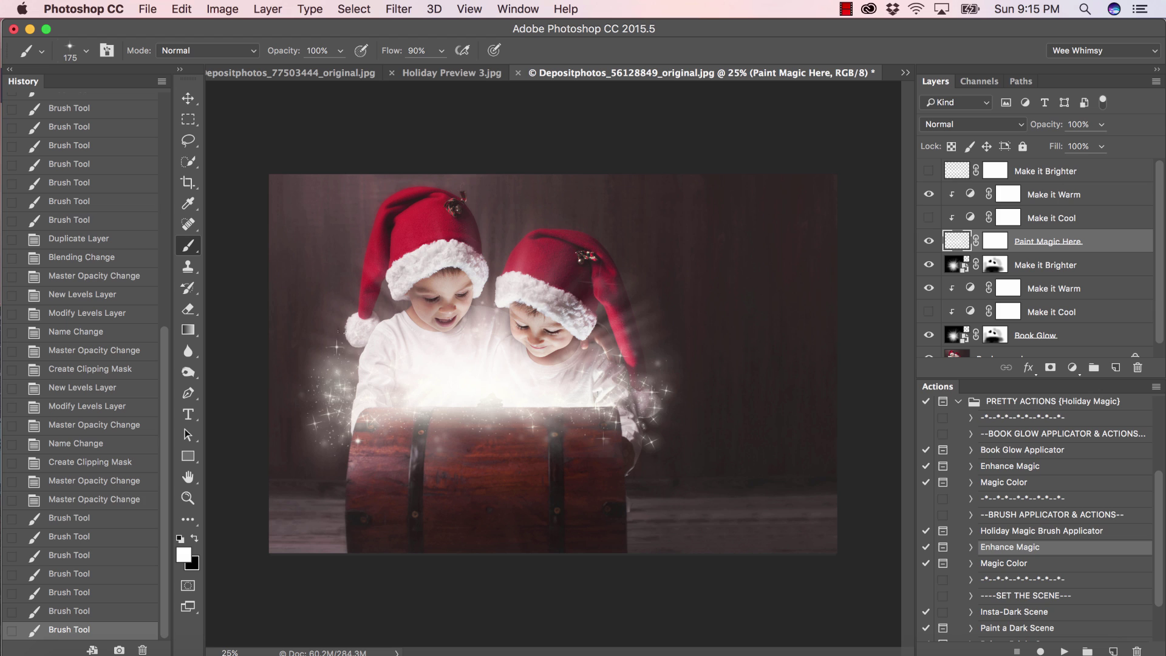
click(334, 335)
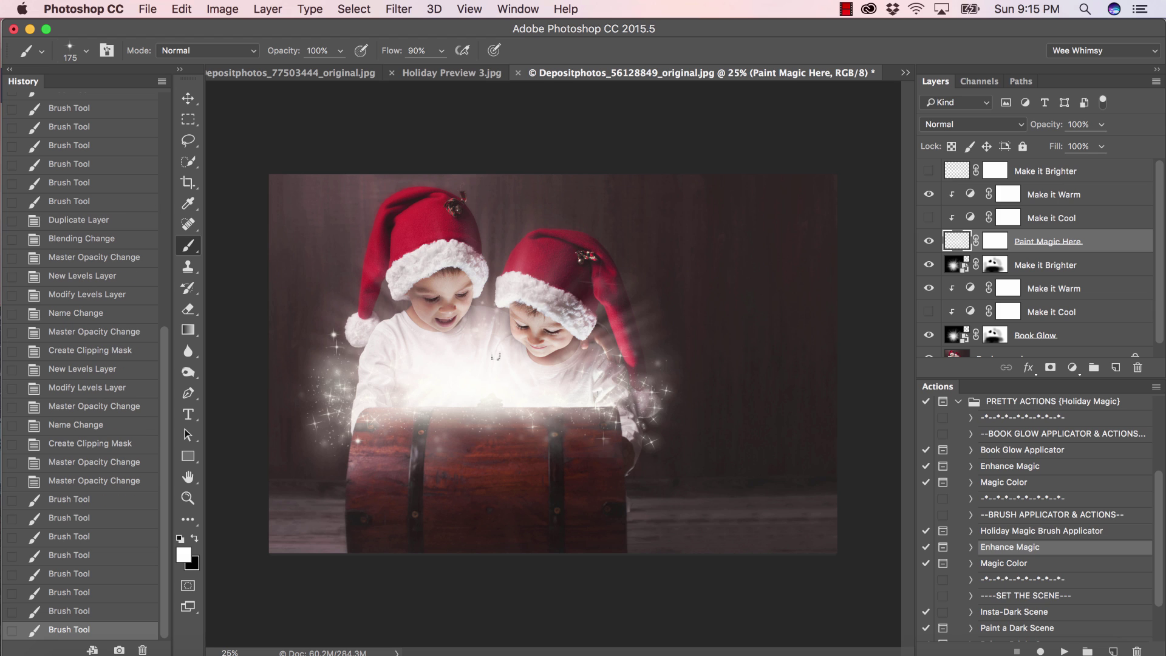
Undo the last sparkle beside the left child and add fainter sparkles near the children with the brush opacity at 62%
click(90, 612)
click(341, 51)
drag(338, 71, 310, 70)
key(super+z)
click(610, 327)
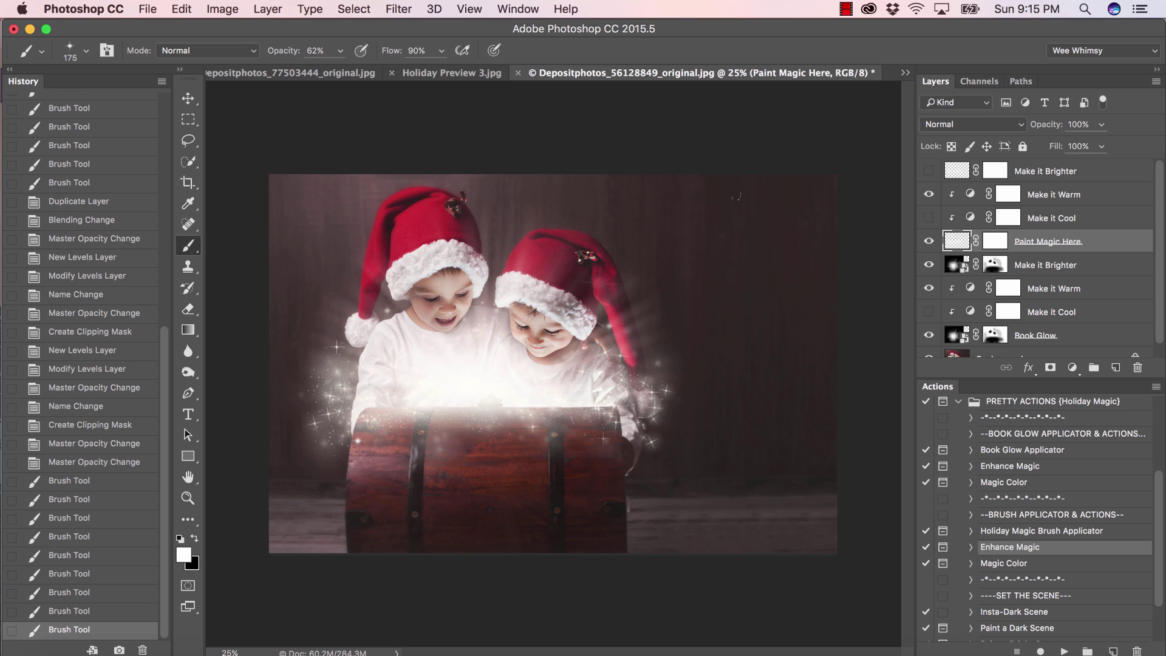